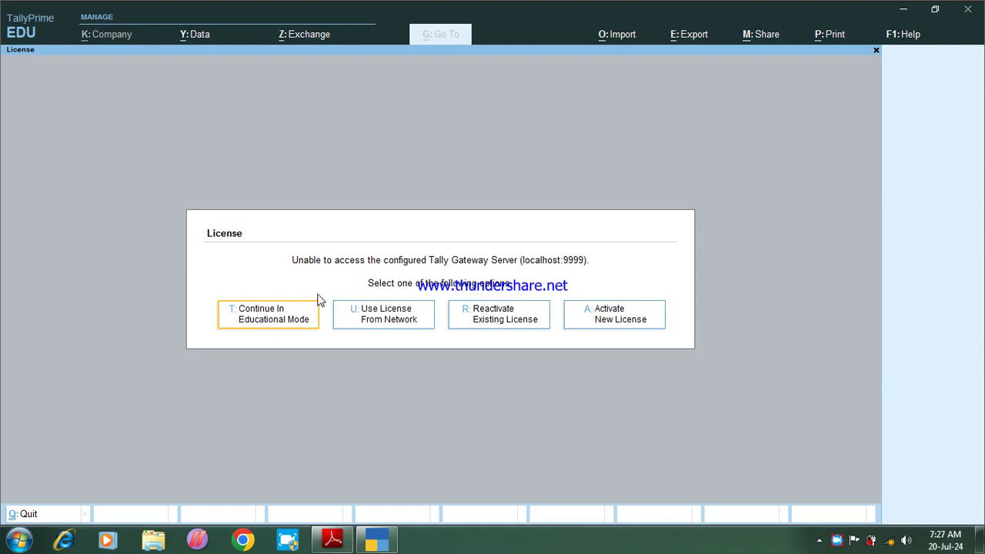
Step: Dismiss the licence screen by choosing Continue In Educational Mode
click(266, 330)
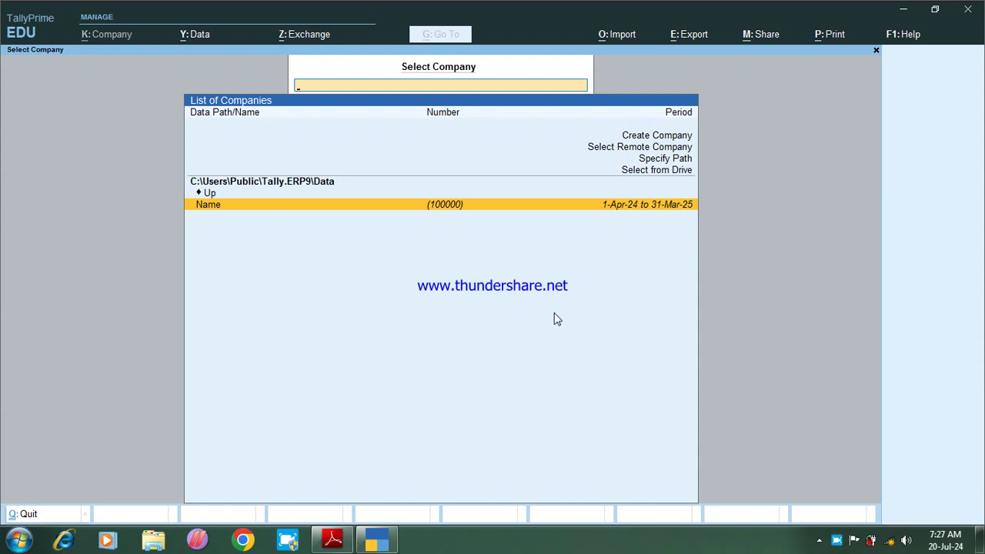
Step: Pick Create Company from the Select Company list
key(Up)
key(Up)
key(Up)
key(Up)
key(Up)
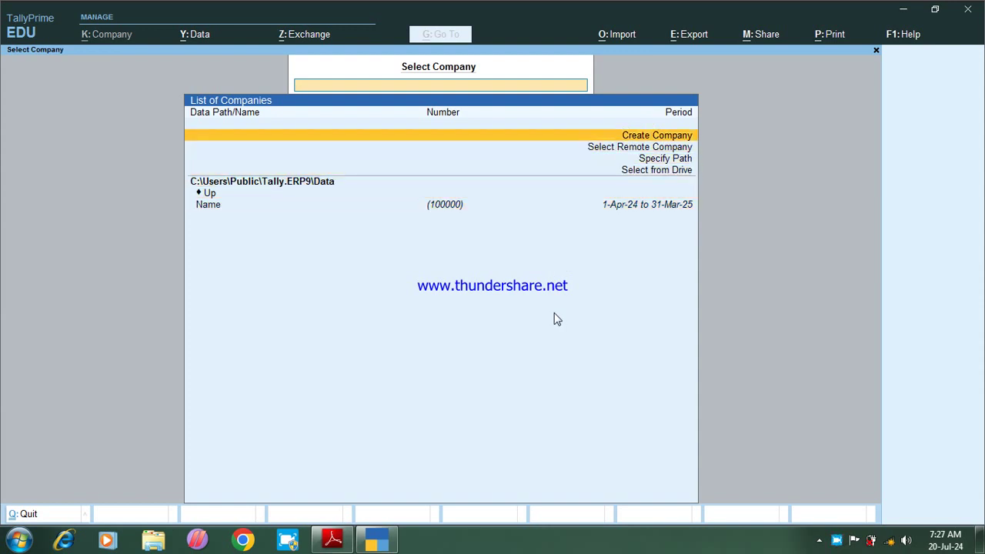
key(Return)
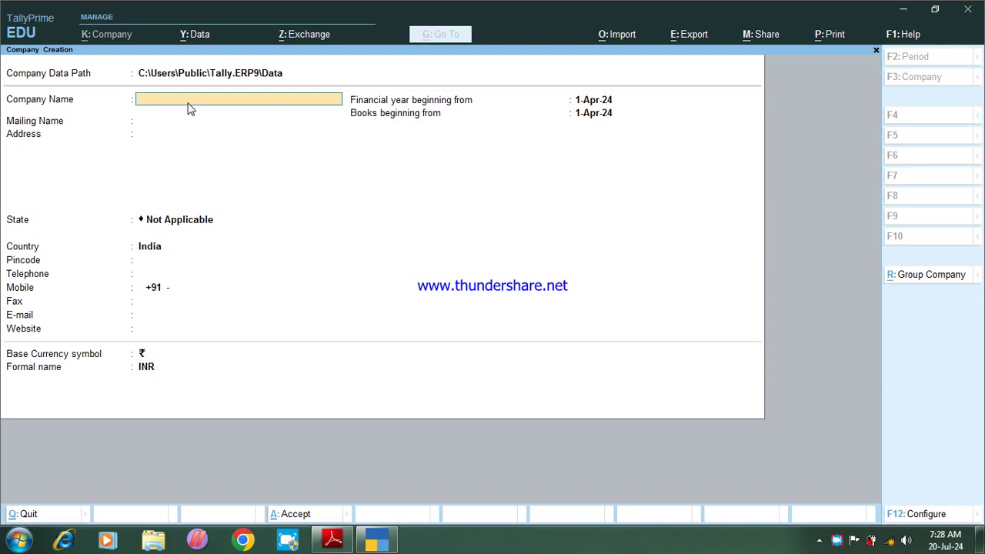
Step: Name the company Ncccvns, keep the same mailing name, and enter address Birbhanpur, Rajatalab, Varanasi
text(S)
text(Ncccvns)
key(Return)
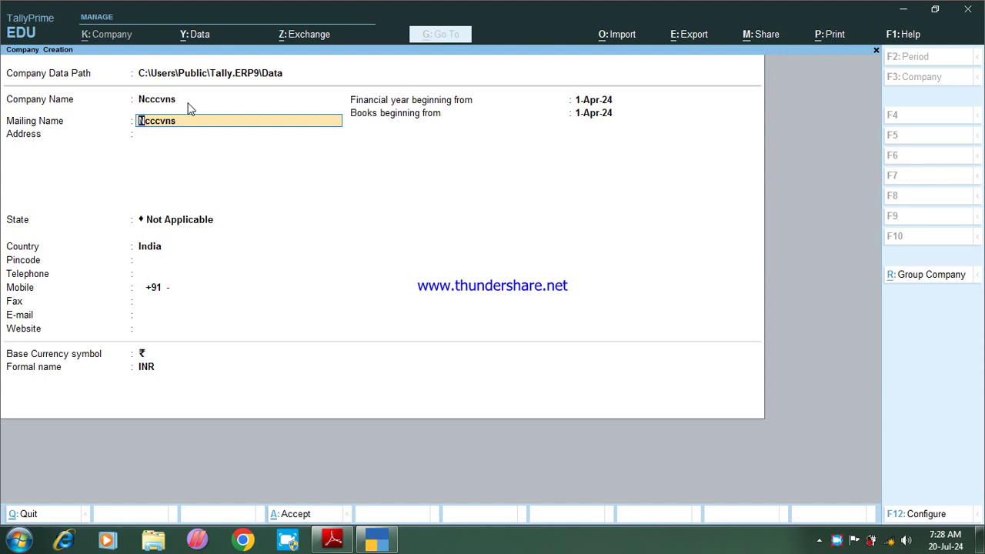
key(Return)
text(Birbhan)
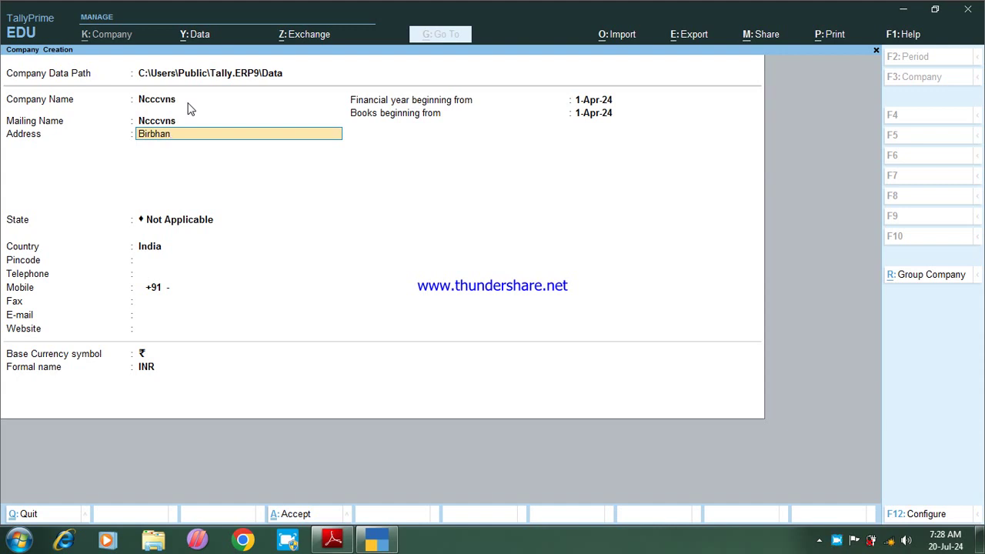
text(pur)
key(Return)
text(Rajatalab)
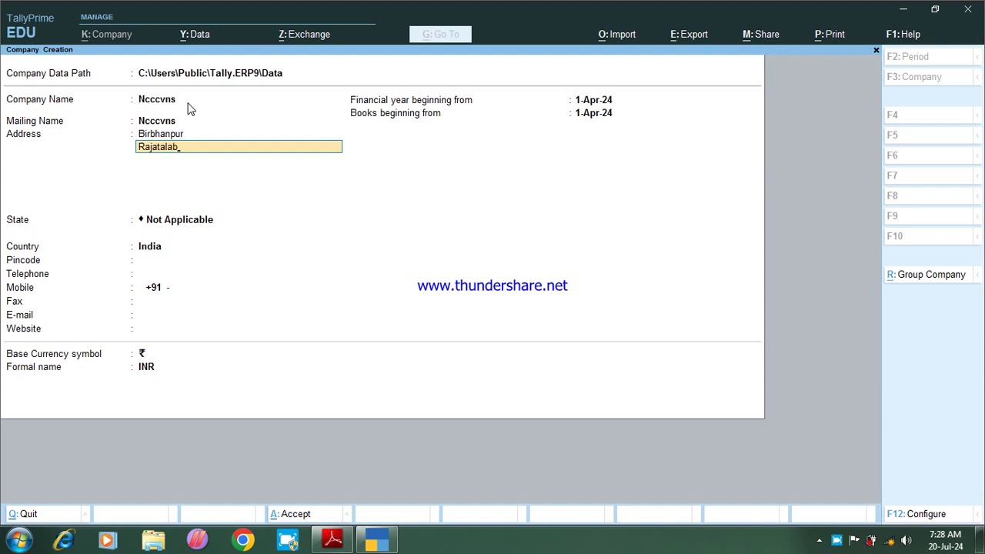
key(Return)
text(Va)
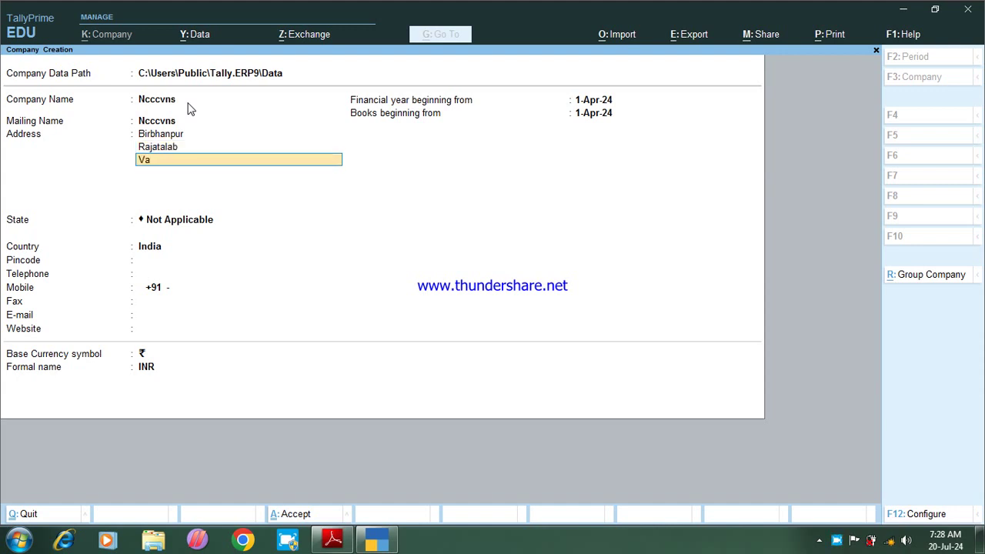
text(ranasi)
key(Return)
key(Return)
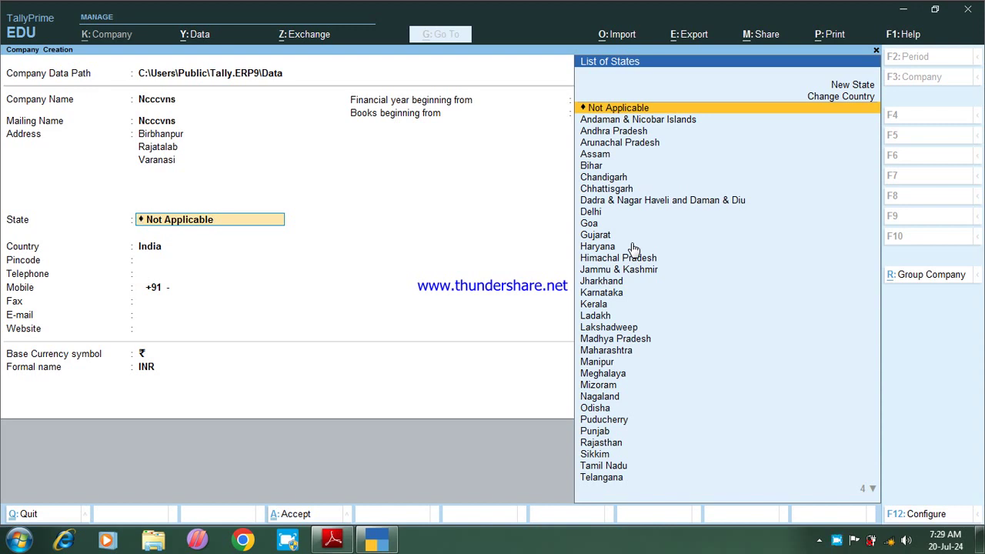
Step: Choose state Uttar Pradesh, enter pincode 221311, and leave the contact details blank
text(U)
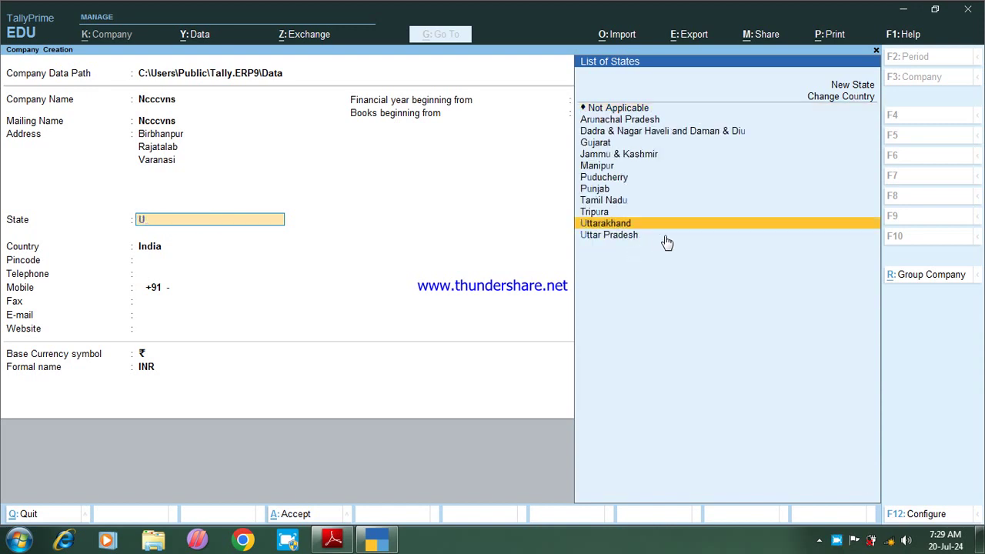
key(Up)
key(Down)
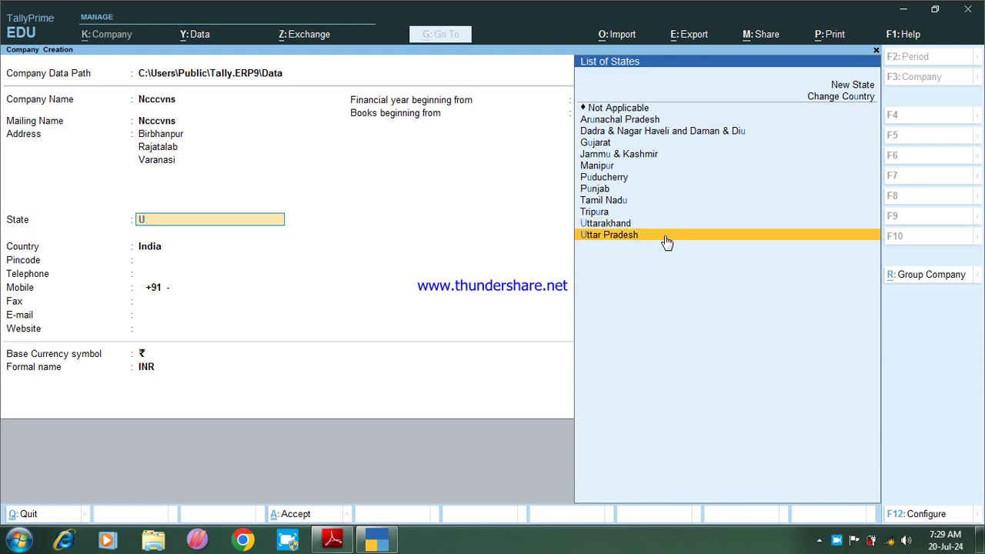
key(Return)
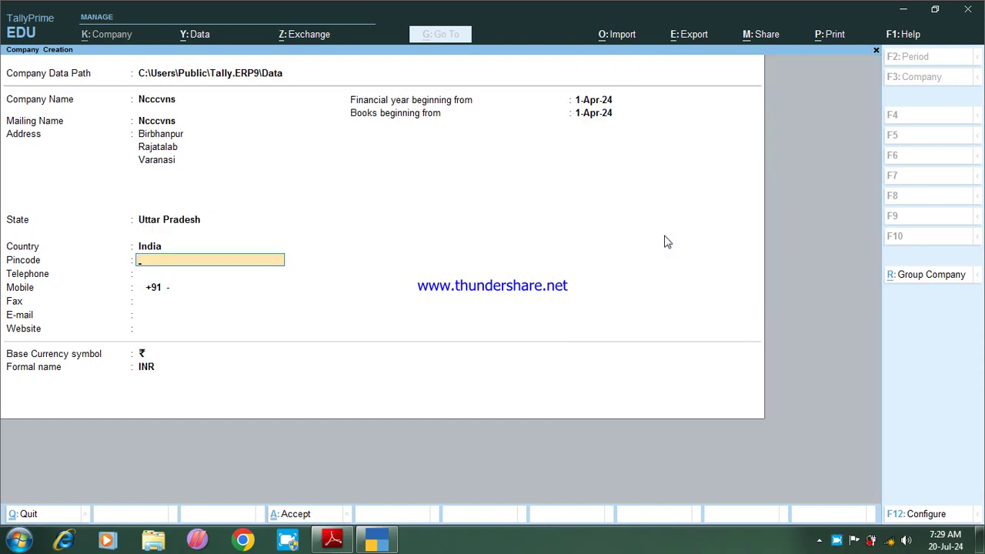
text(221311)
key(Return)
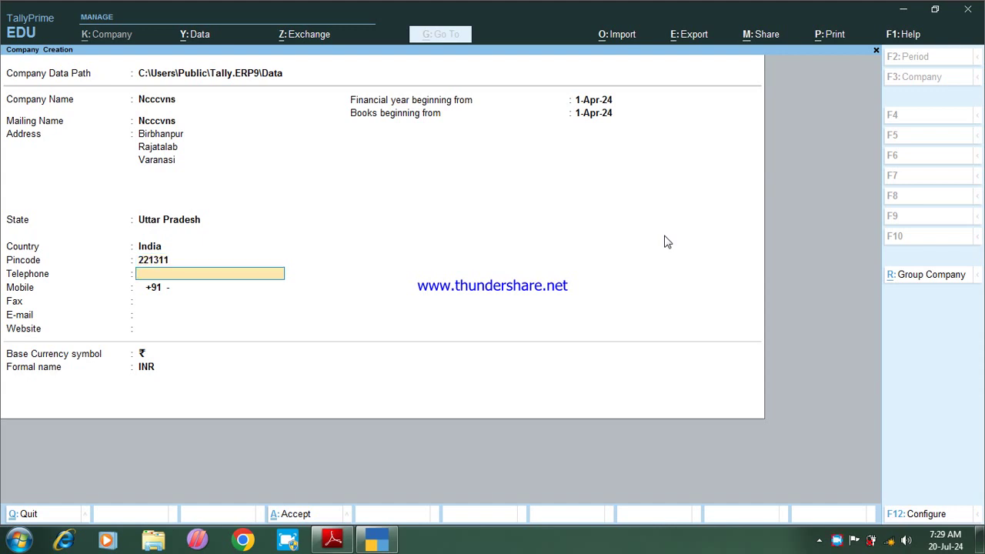
key(Return)
key(Return)
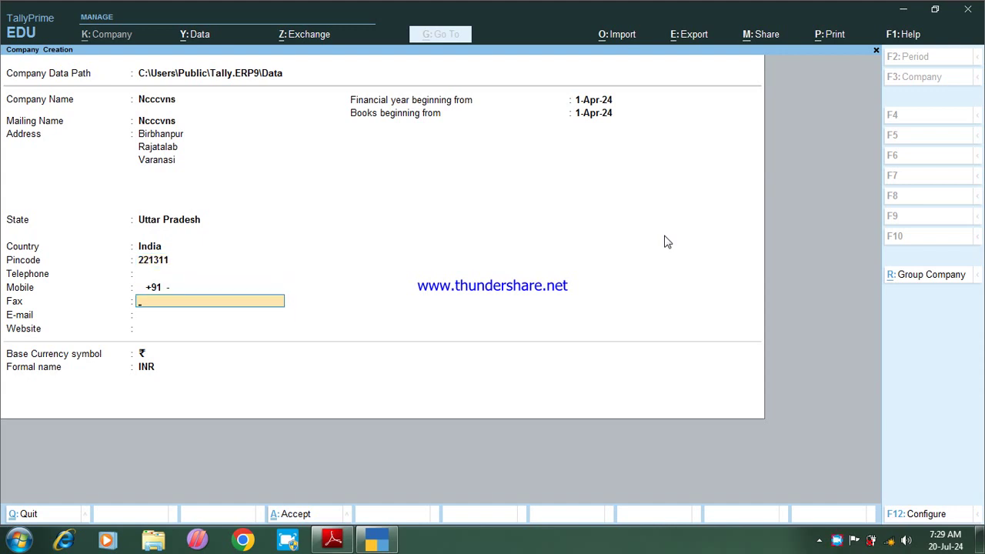
key(Return)
key(Return)
key(Return)
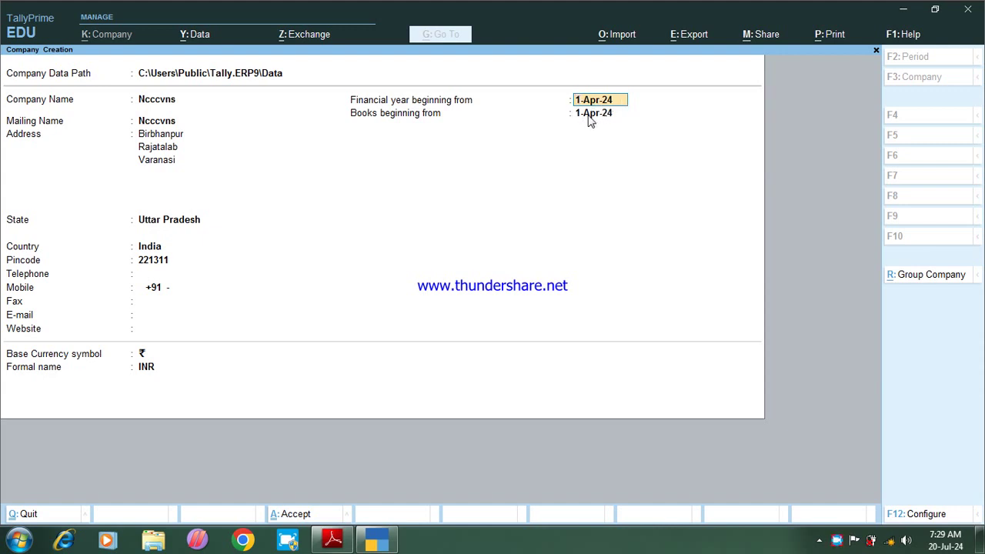
Step: Keep 1-Apr-24 as financial year and books start and ₹ INR as currency, finishing the form
key(Return)
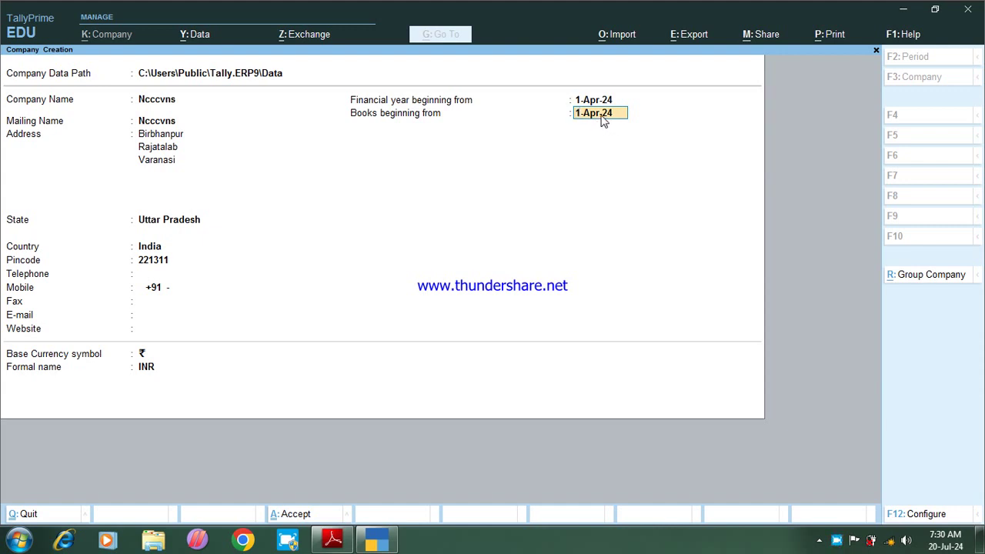
key(Return)
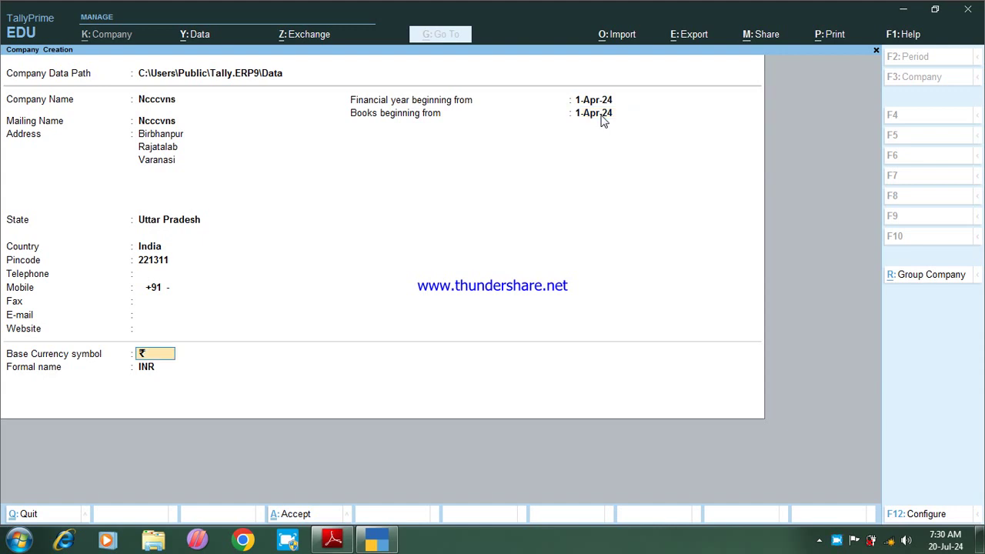
key(Return)
key(Return)
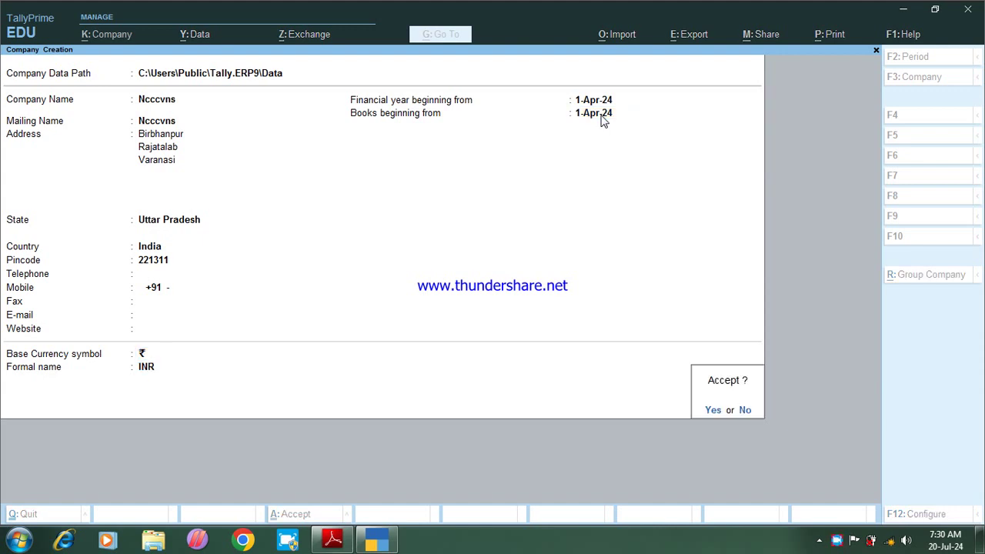
key(Return)
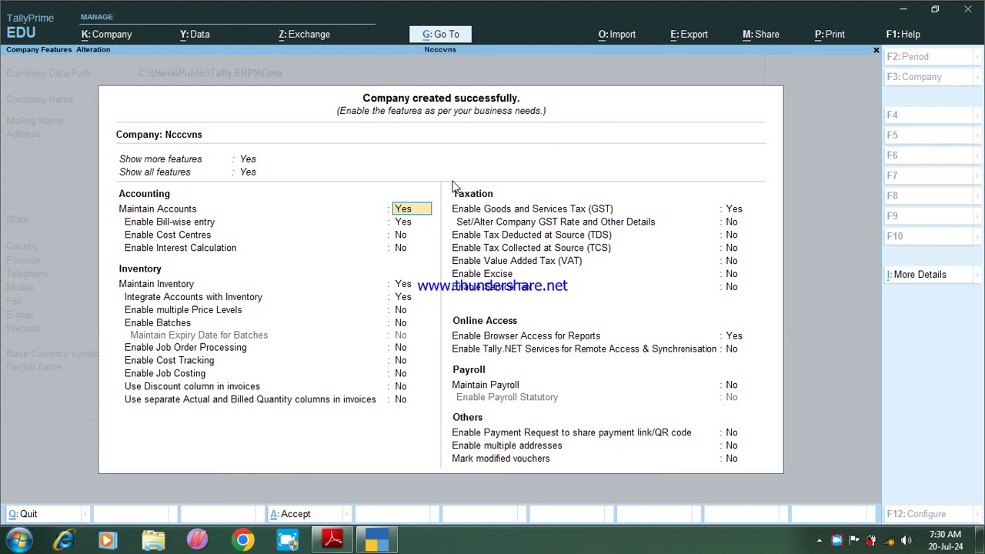
Step: Set Show more features to No so only the basic features are listed
click(244, 160)
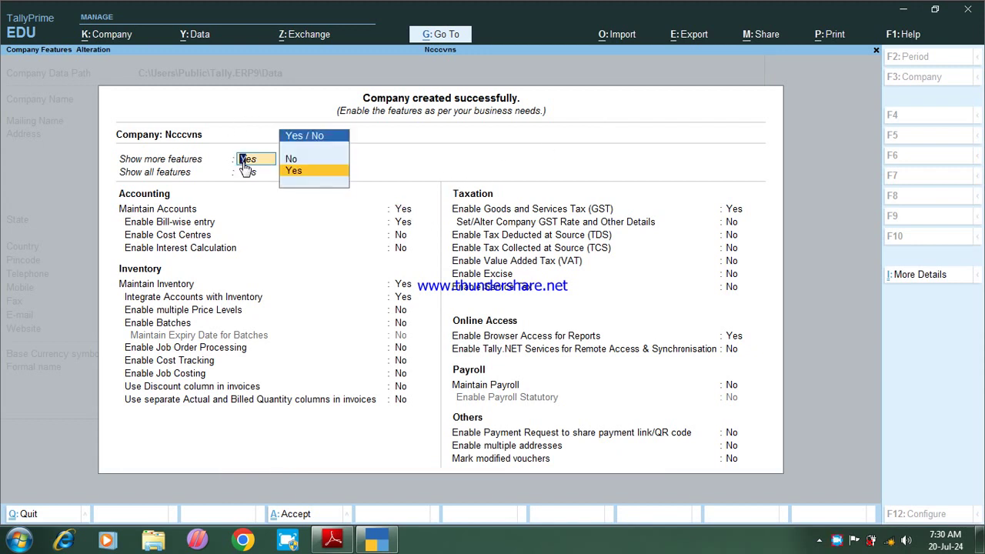
key(Return)
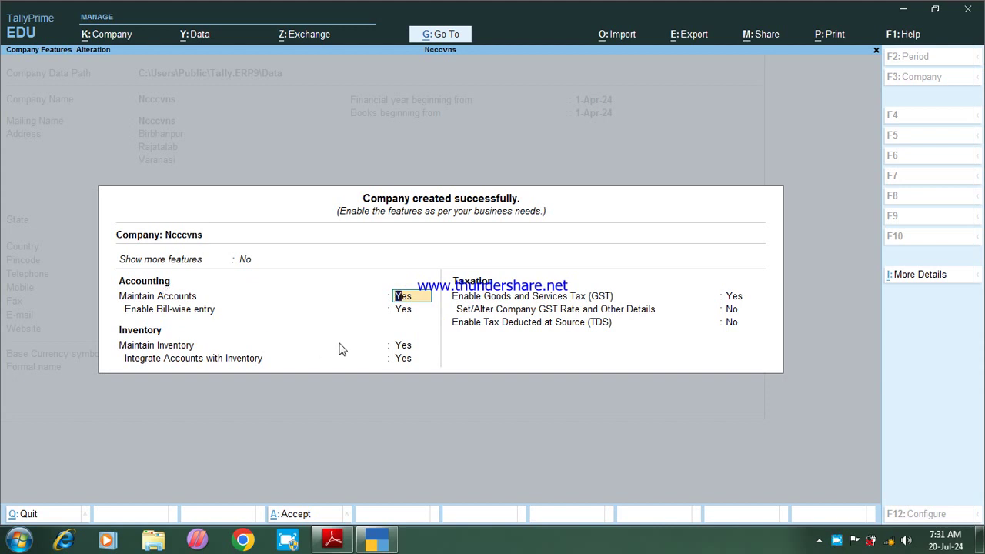
click(408, 348)
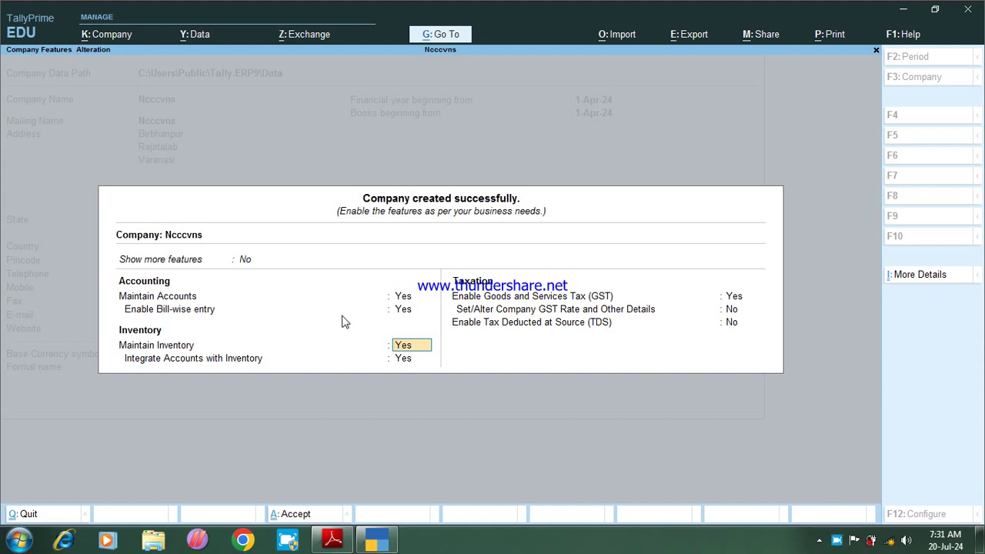
click(735, 298)
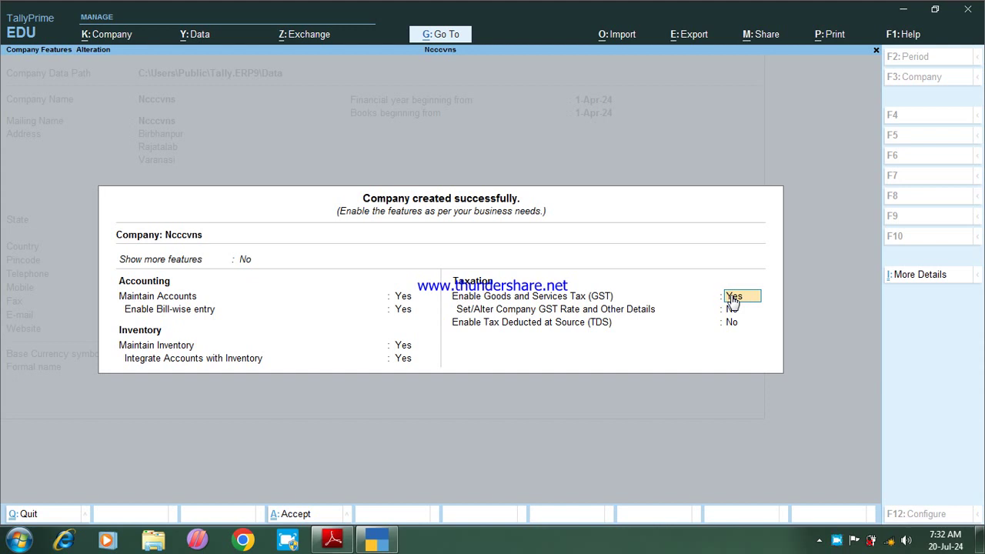
Step: Leave the GST details without registering and set Enable GST to No
key(Return)
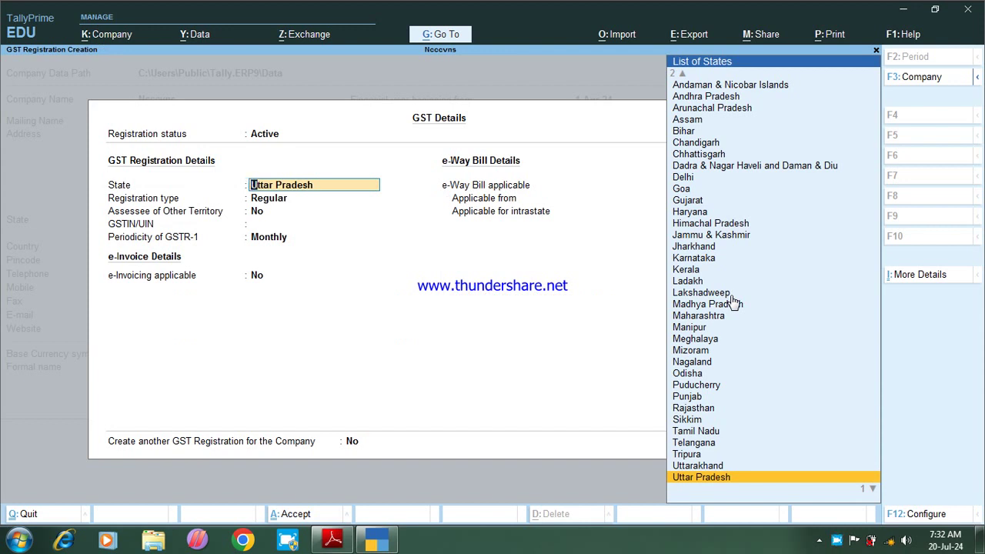
key(Escape)
key(Escape)
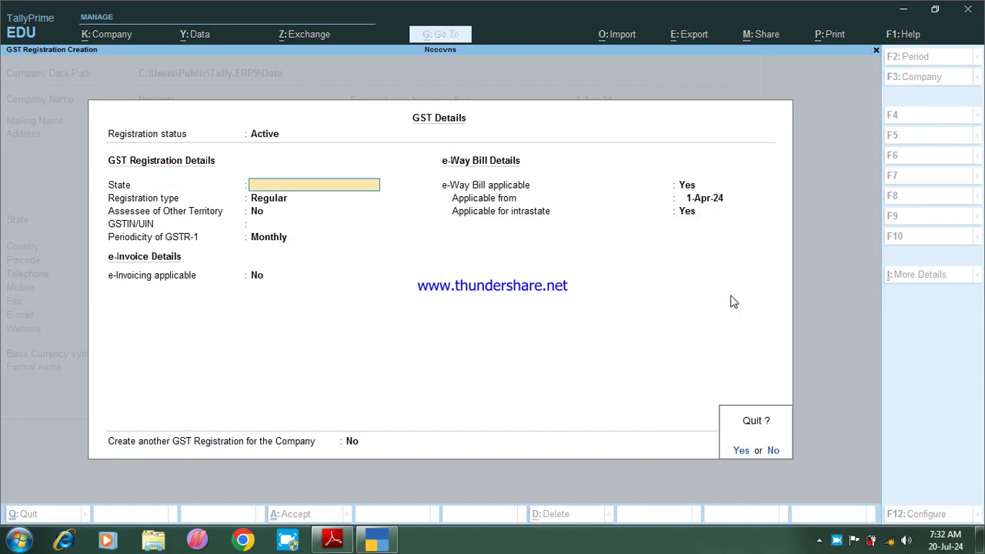
key(y)
click(734, 299)
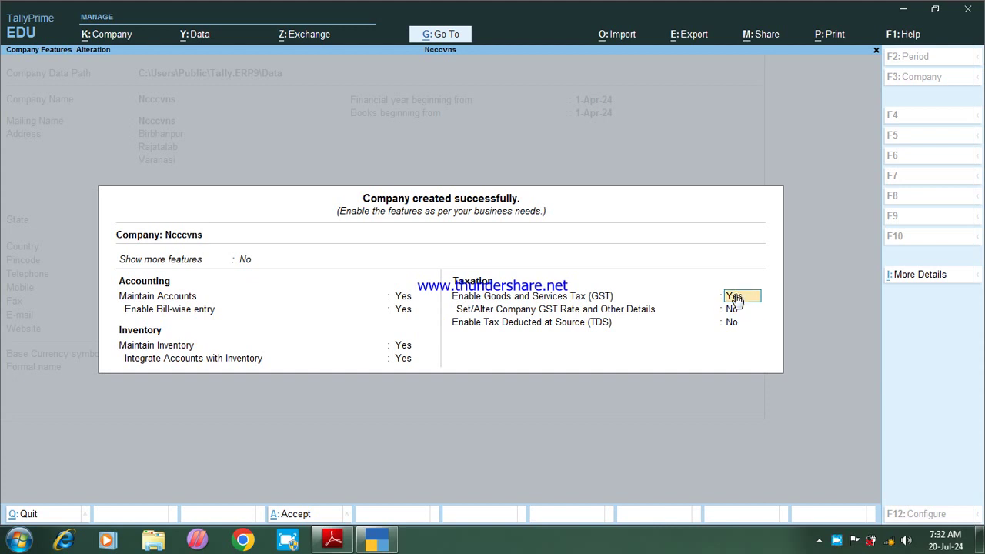
text(n)
key(Return)
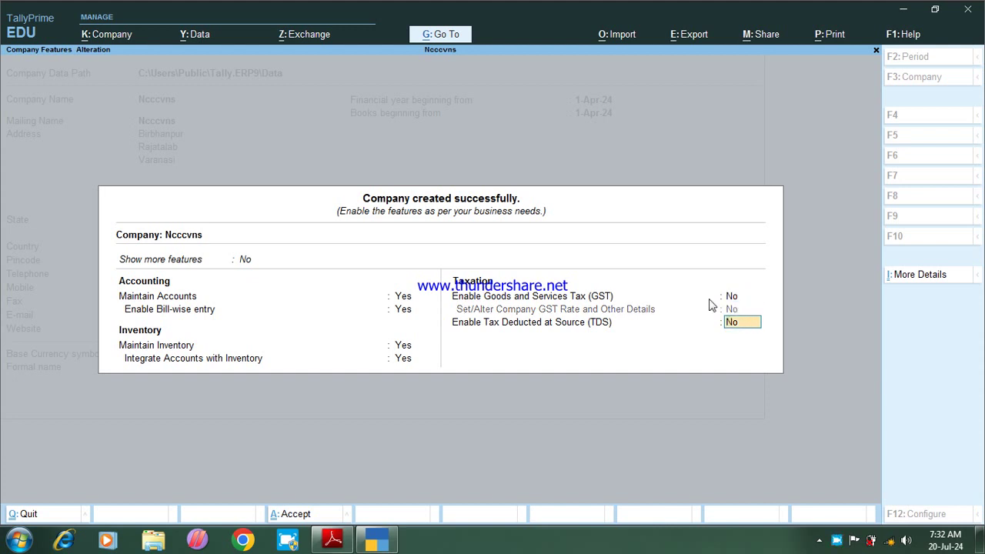
Step: Keep Maintain Accounts on and set Maintain Inventory to No
click(405, 298)
key(Return)
key(Return)
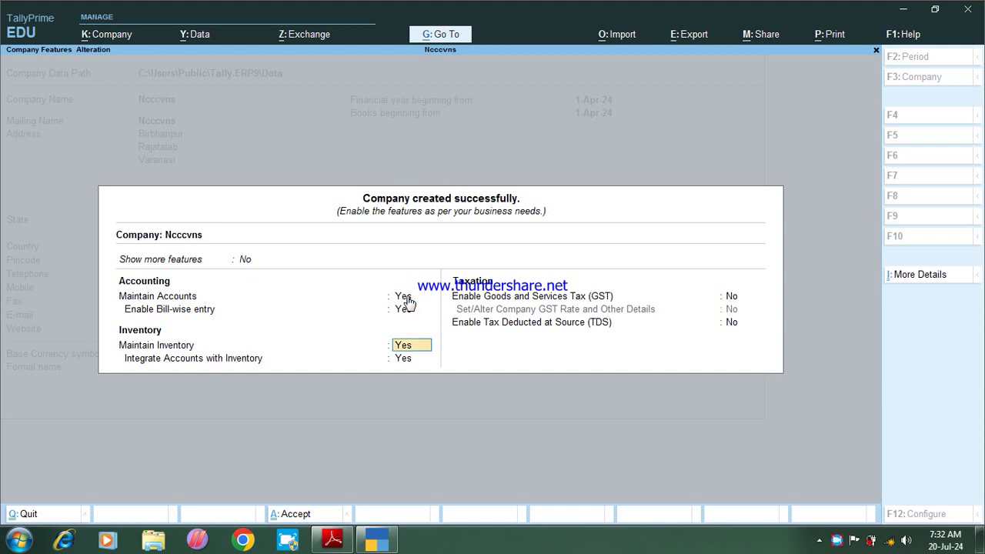
text(n)
key(Return)
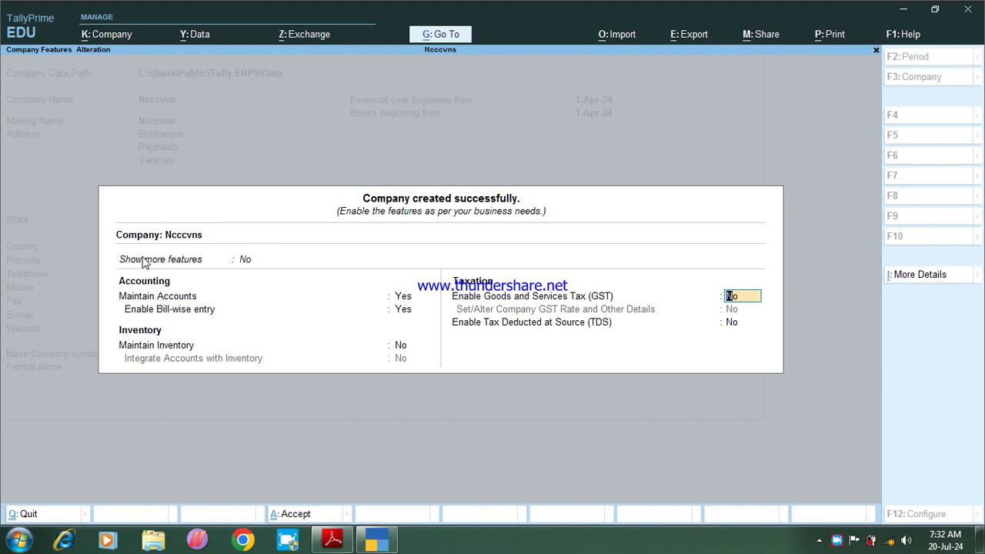
Step: Turn Show more features on but set Show all features to No
click(244, 262)
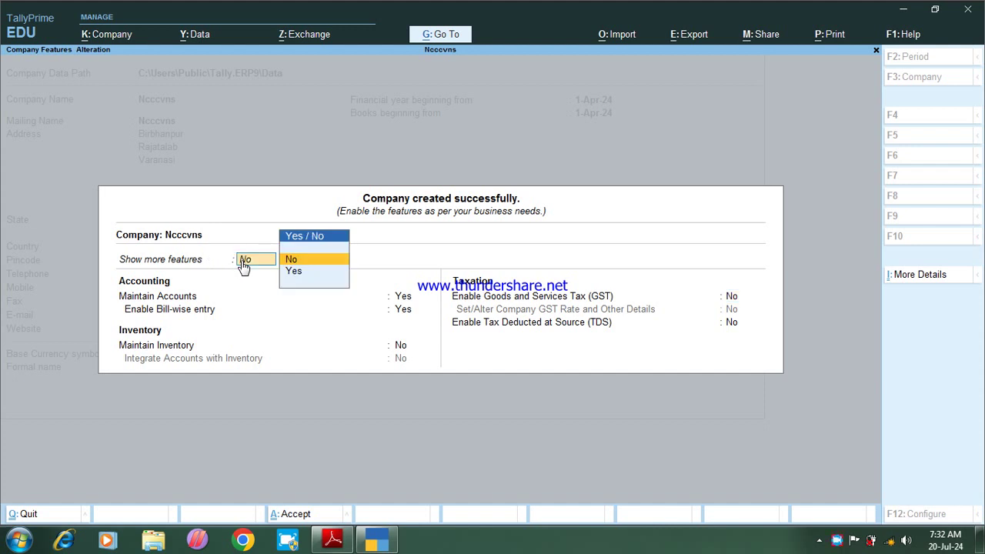
key(Down)
key(Return)
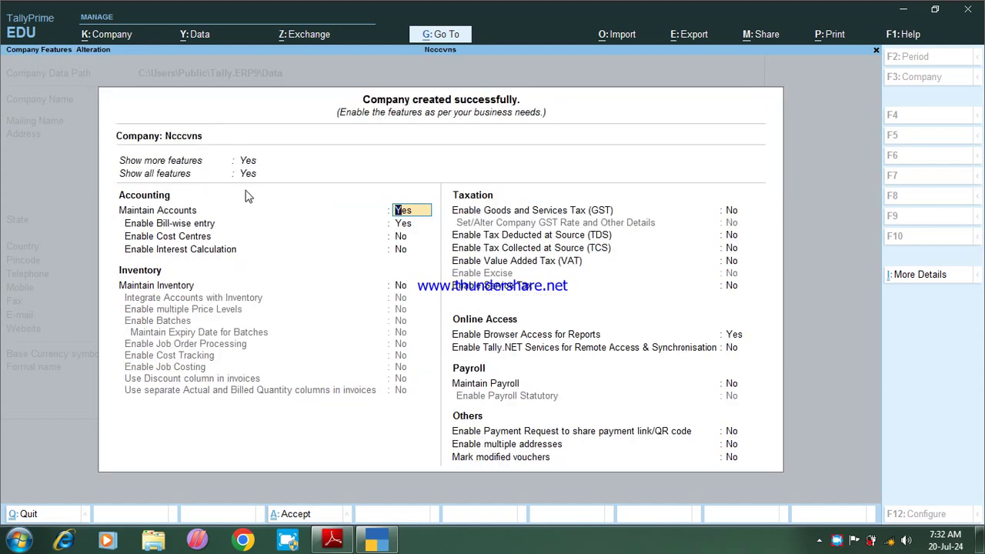
click(248, 175)
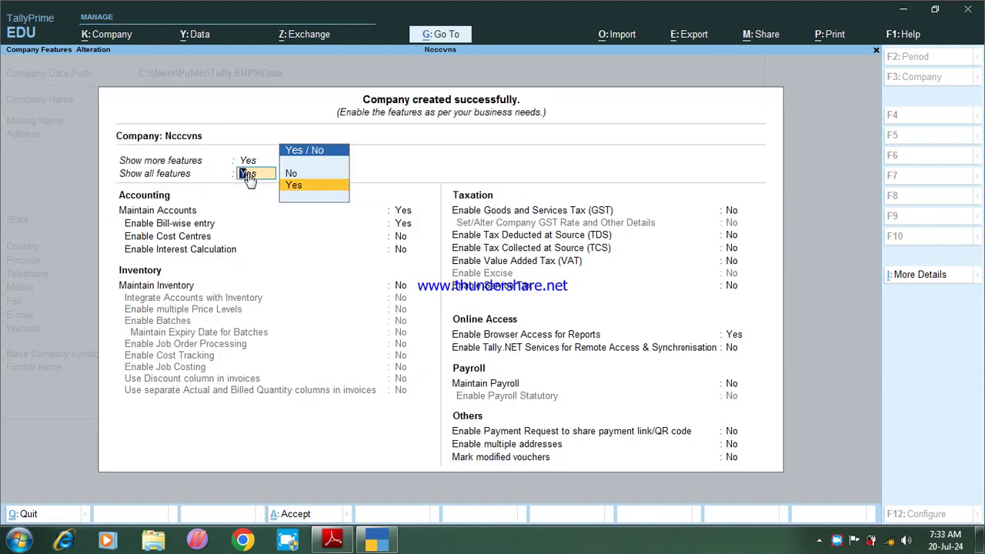
key(Up)
key(Return)
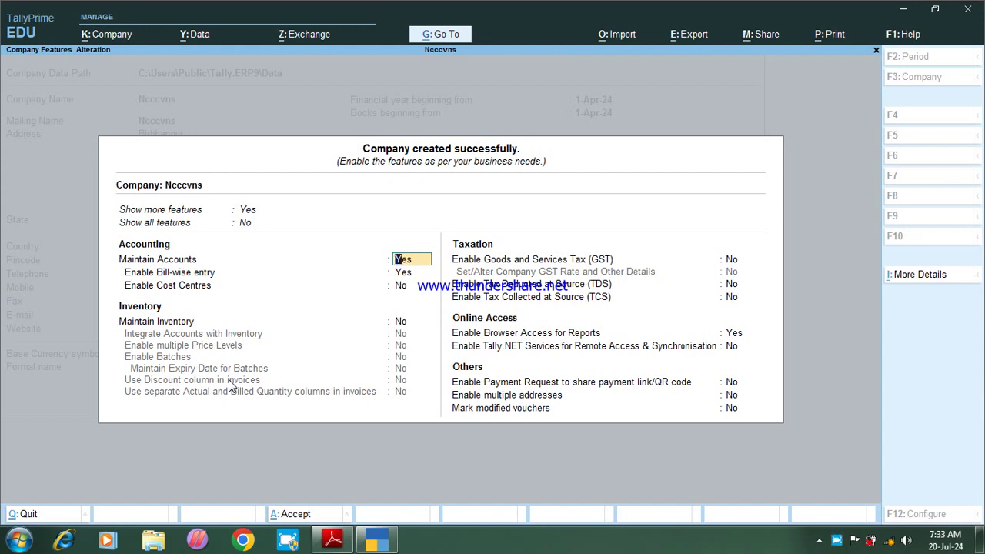
Step: Set Show all features back to Yes to reveal Payroll, VAT and interest options
click(245, 222)
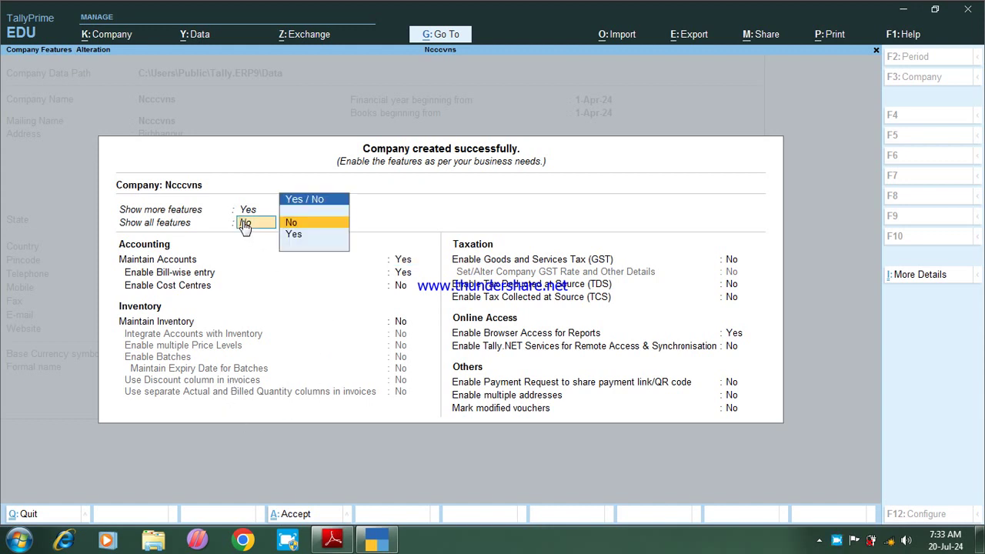
key(Down)
key(Return)
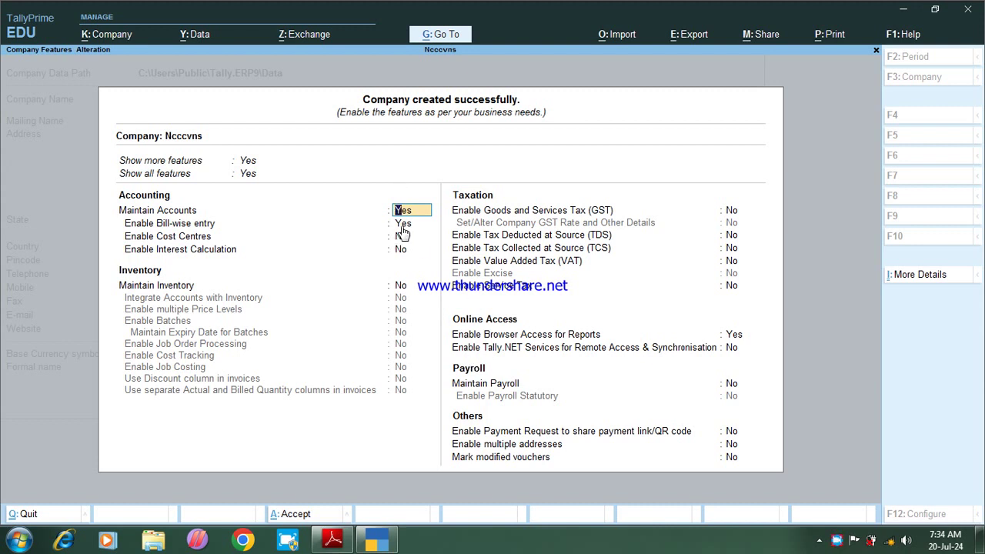
click(402, 224)
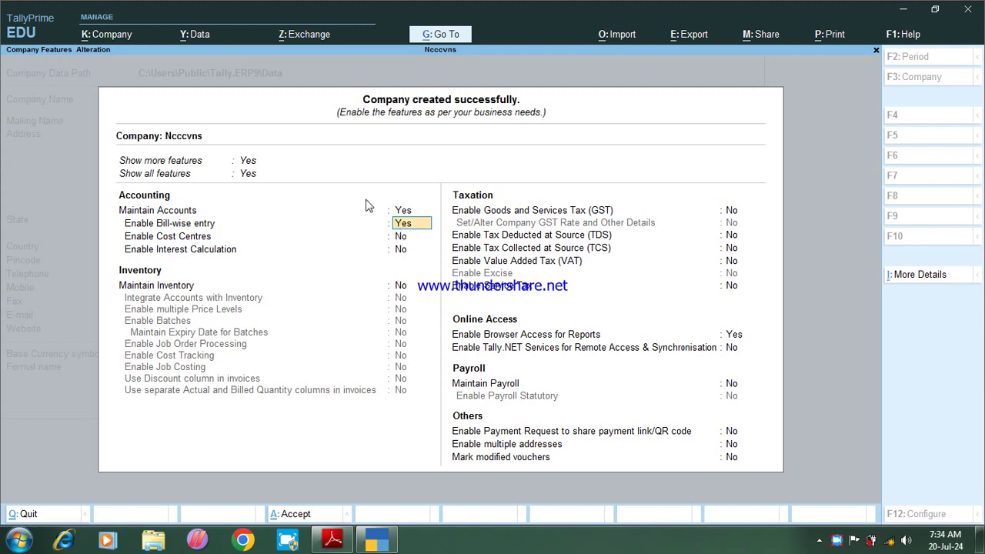
click(429, 236)
key(Return)
key(Return)
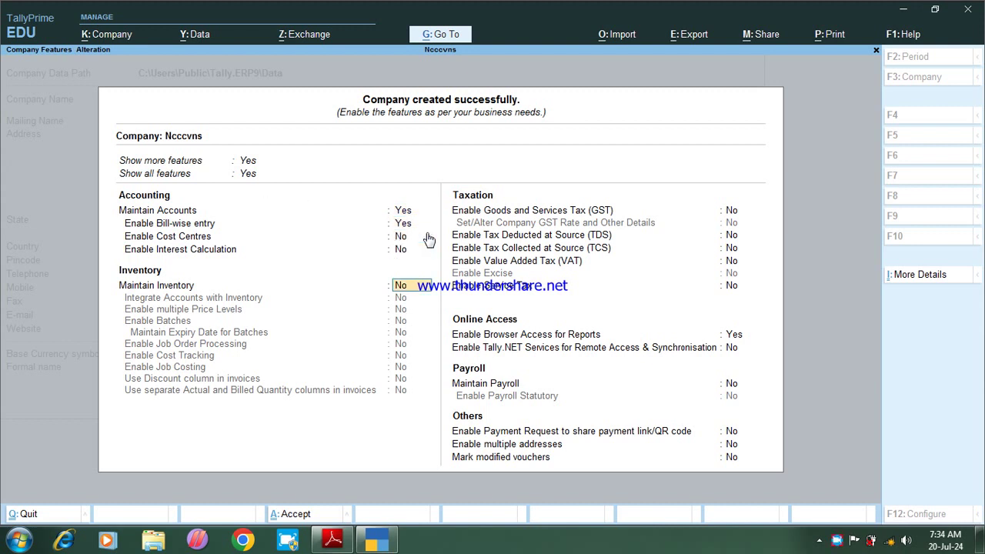
key(Return)
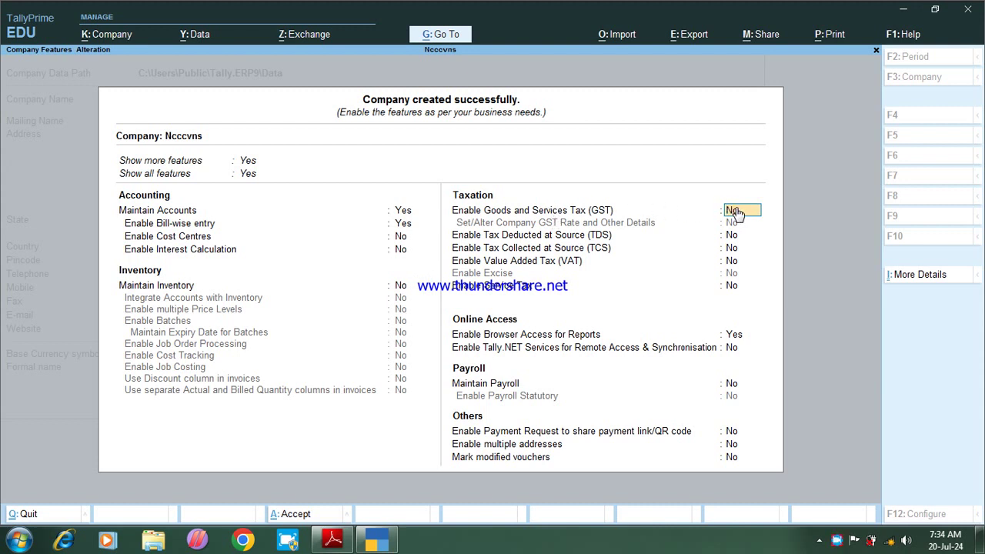
key(Return)
key(Return)
key(Return)
key(Return)
key(Return)
key(Return)
key(Return)
key(Return)
key(Return)
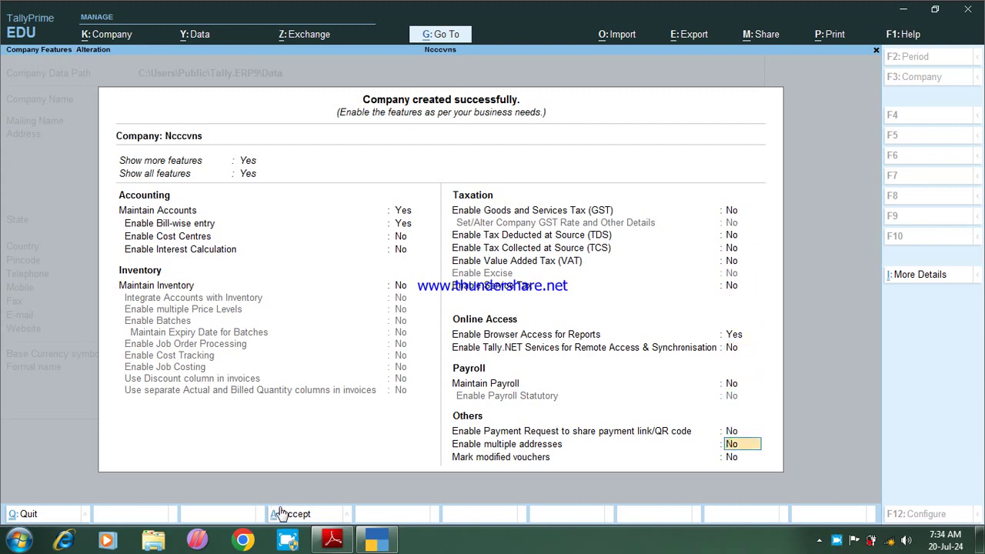
Step: Accept the Ncccvns feature settings with Ctrl+A and bring up the company list
key(ctrl)
key(ctrl+a)
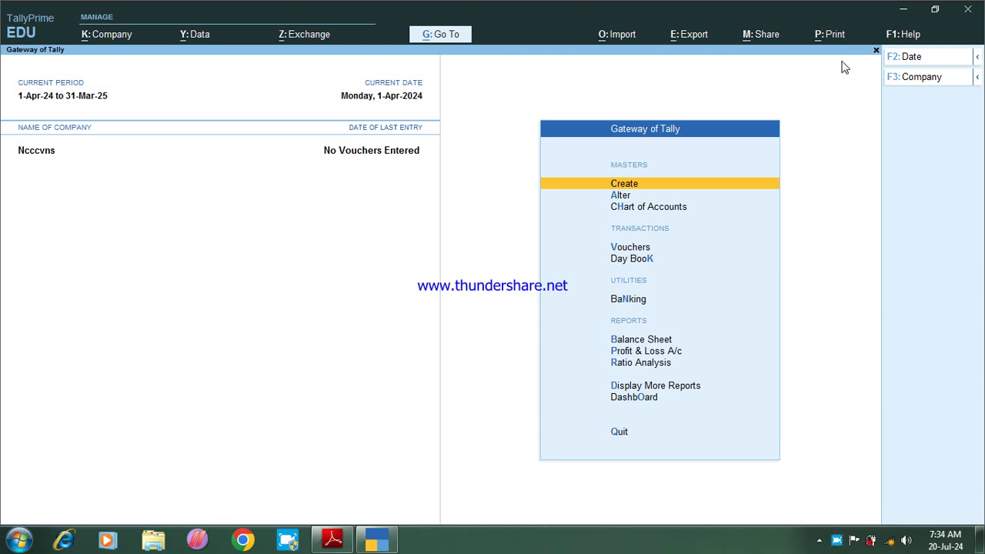
click(918, 78)
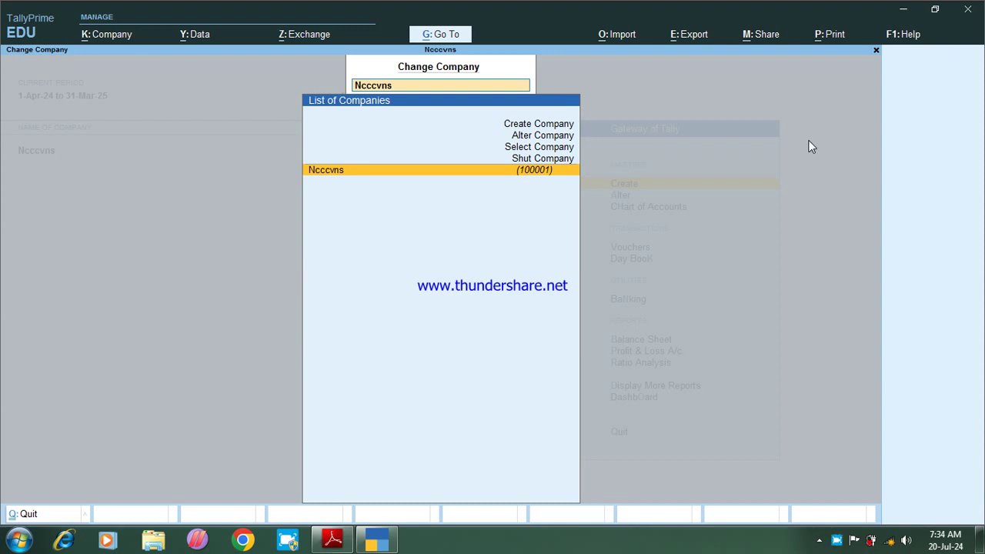
Step: Choose Shut Company from the company menu to list Ncccvns (100001) for closing
key(Up)
key(Up)
key(Up)
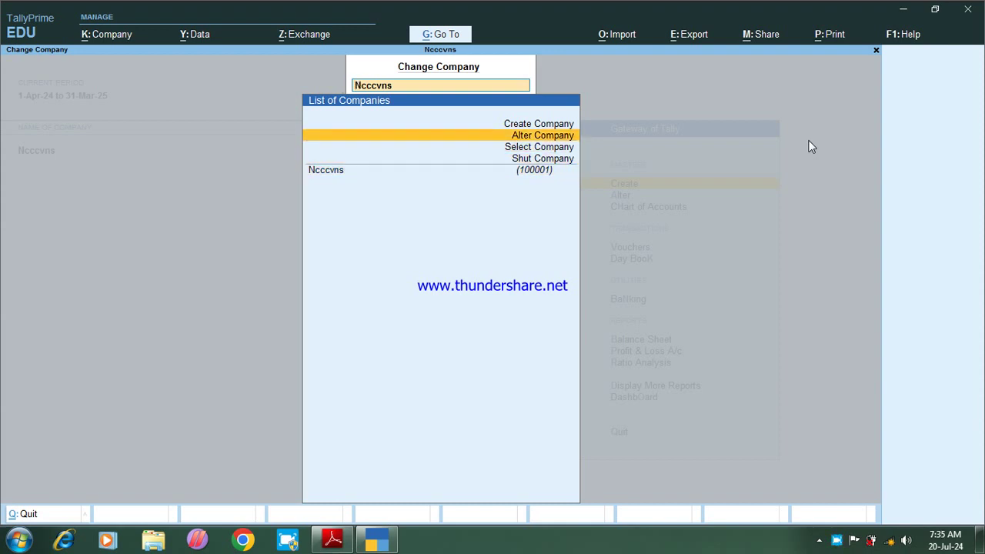
key(Up)
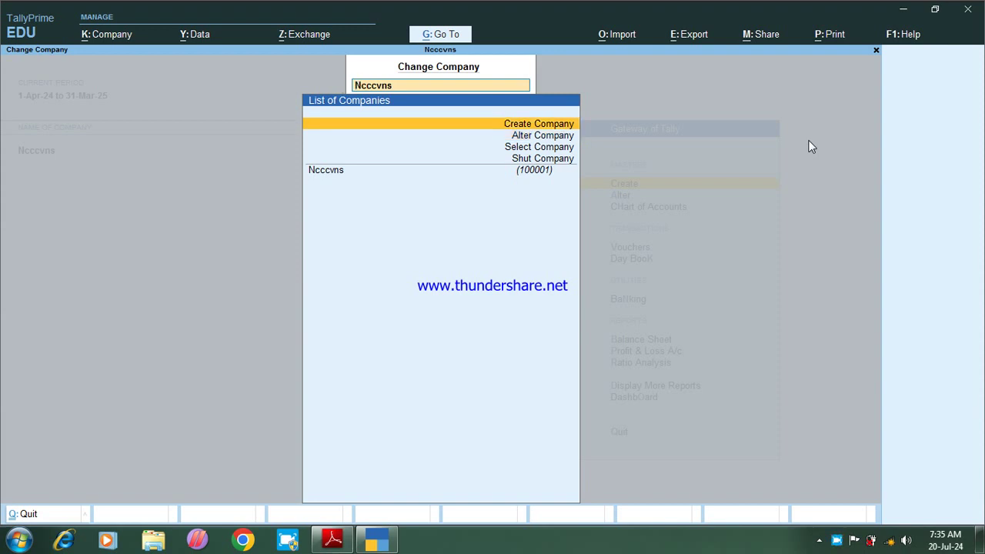
key(Down)
key(Down)
key(Down)
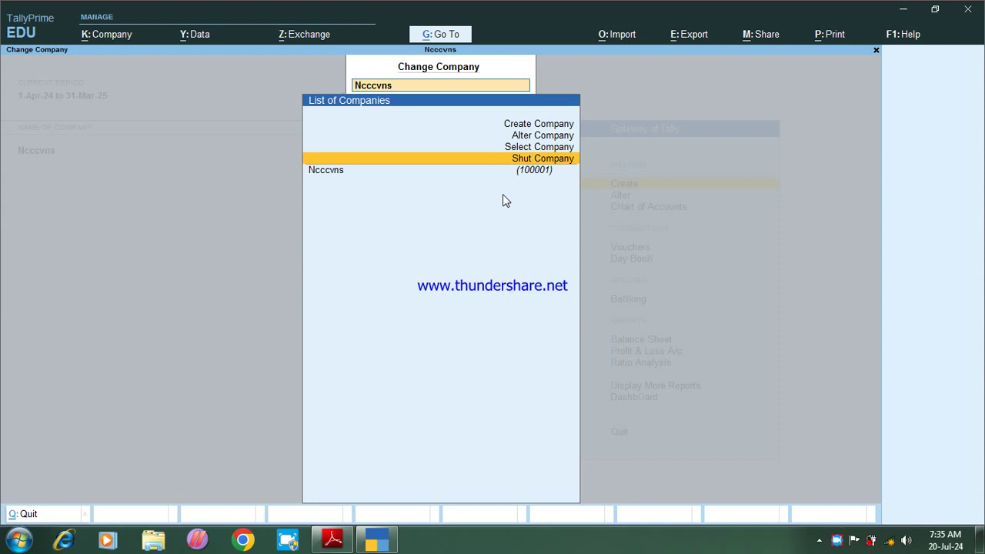
key(Return)
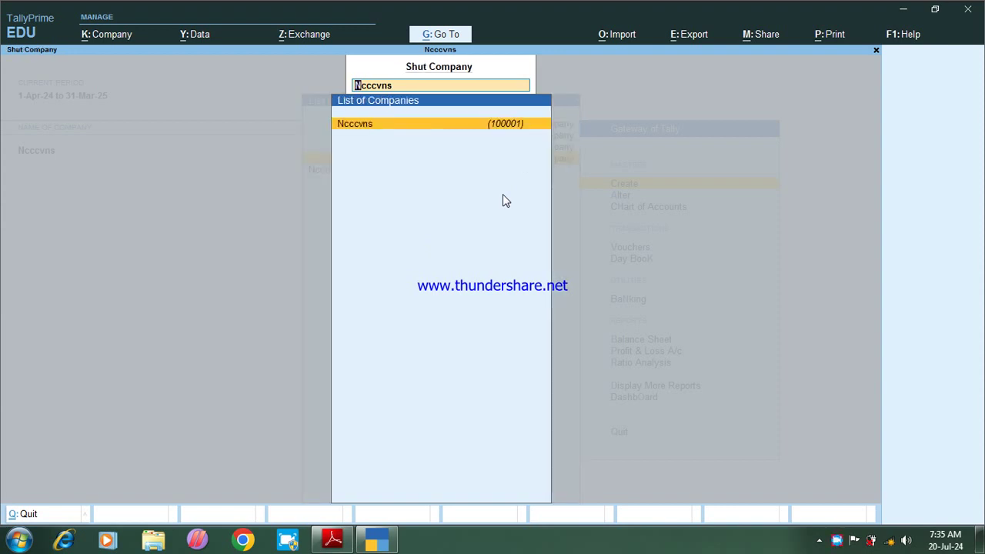
Step: Shut company Ncccvns and quit TallyPrime from Select Company back to the desktop
key(Return)
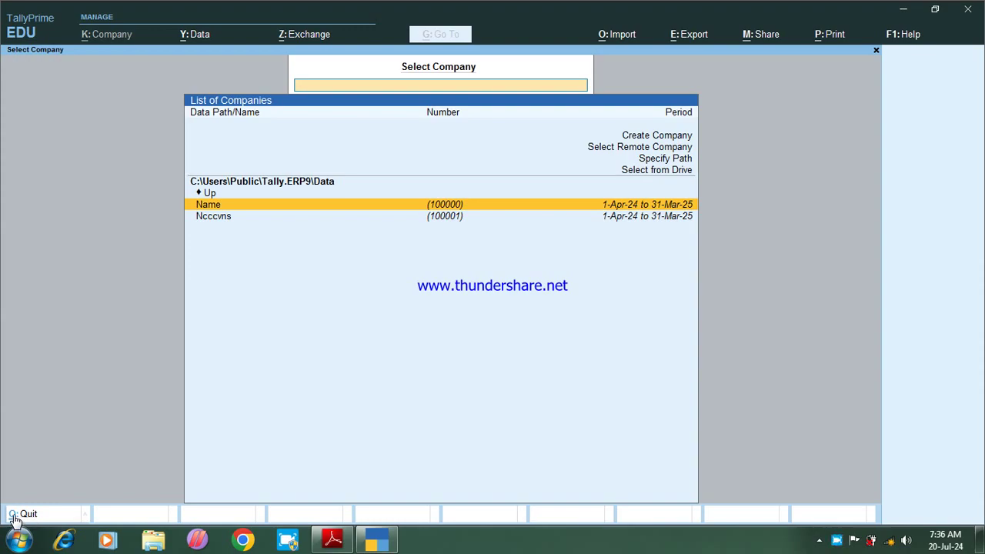
click(12, 520)
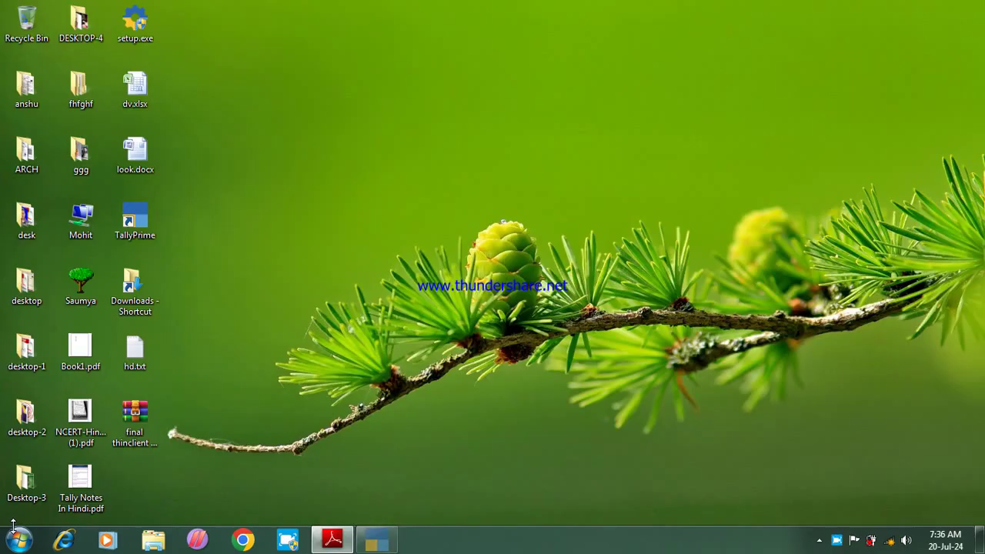
Step: Refresh the desktop and open Computer from the Start menu
right_click(366, 236)
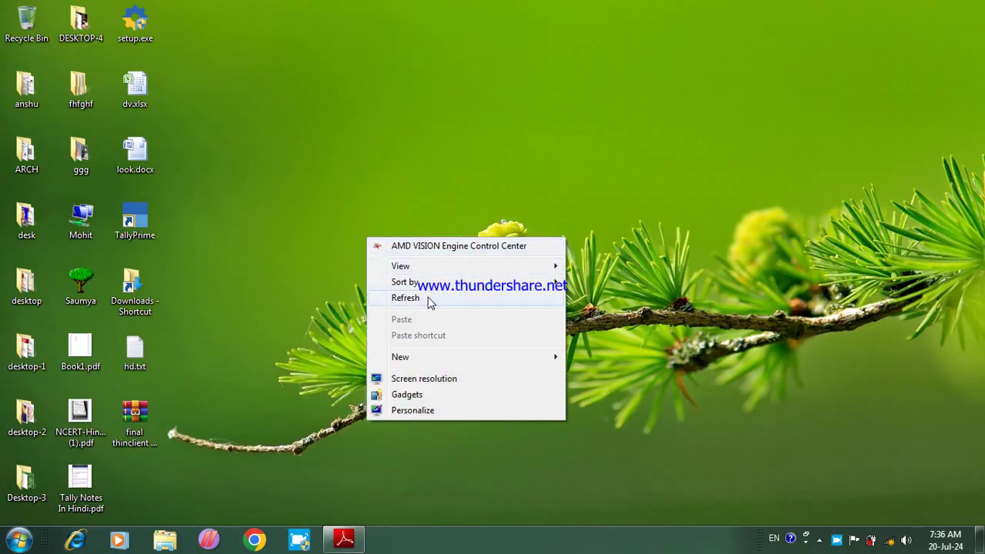
click(428, 298)
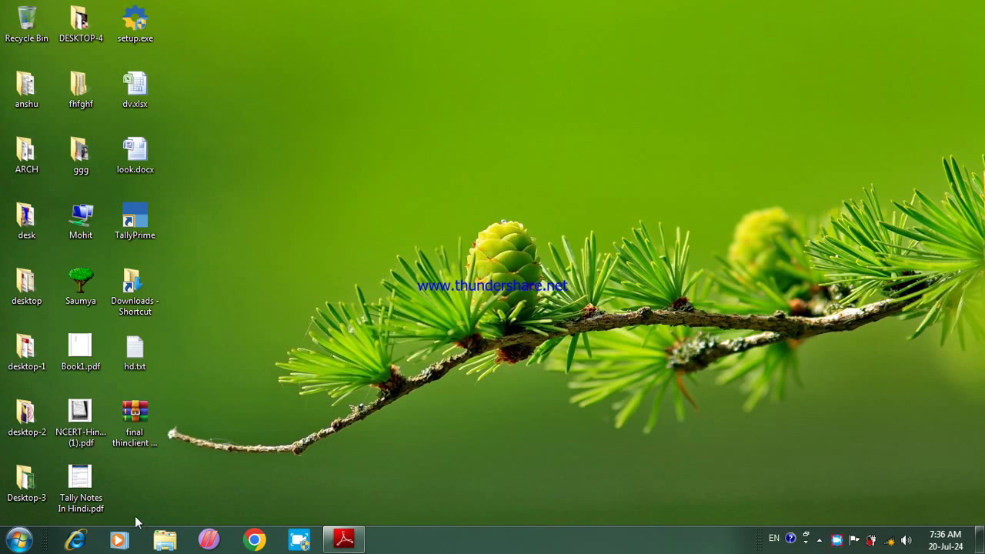
click(18, 542)
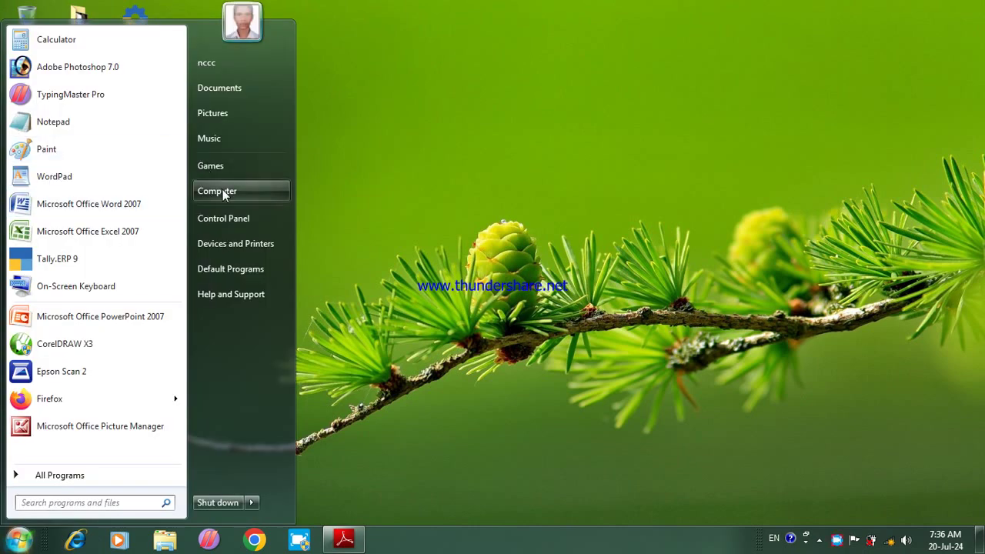
click(223, 189)
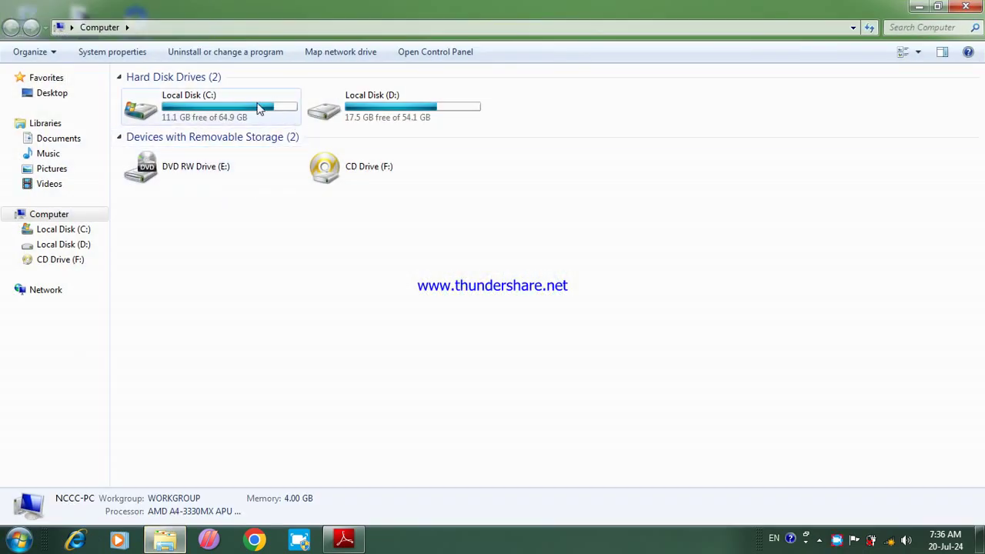
Step: Browse to C:\Users\Public\Tally.ERP9\Data, showing company folders 100000 and 100001
double_click(172, 115)
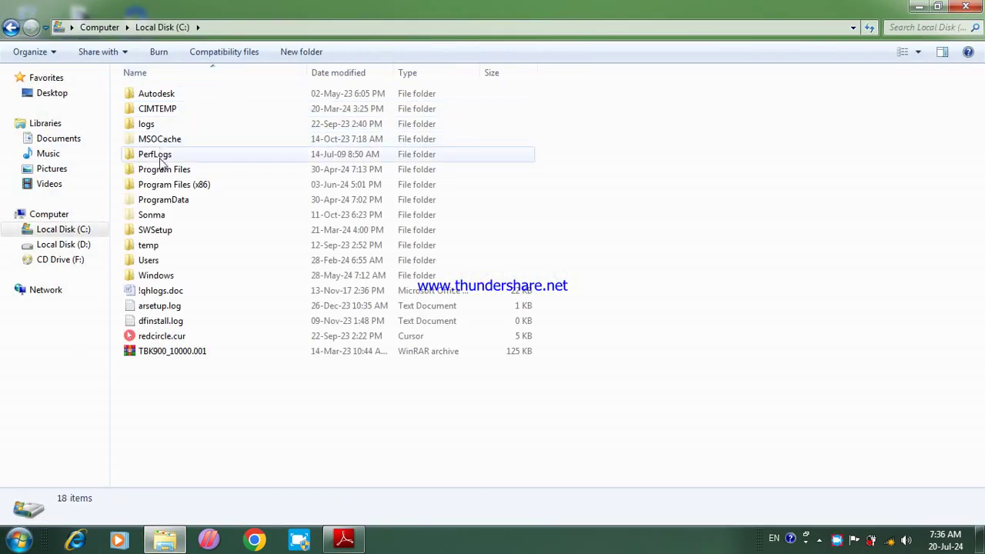
double_click(160, 262)
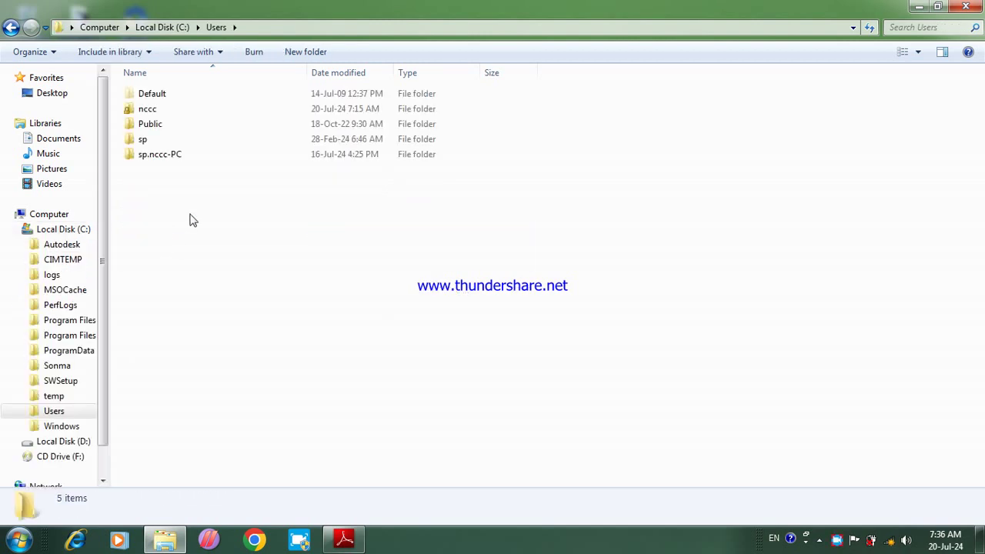
double_click(171, 127)
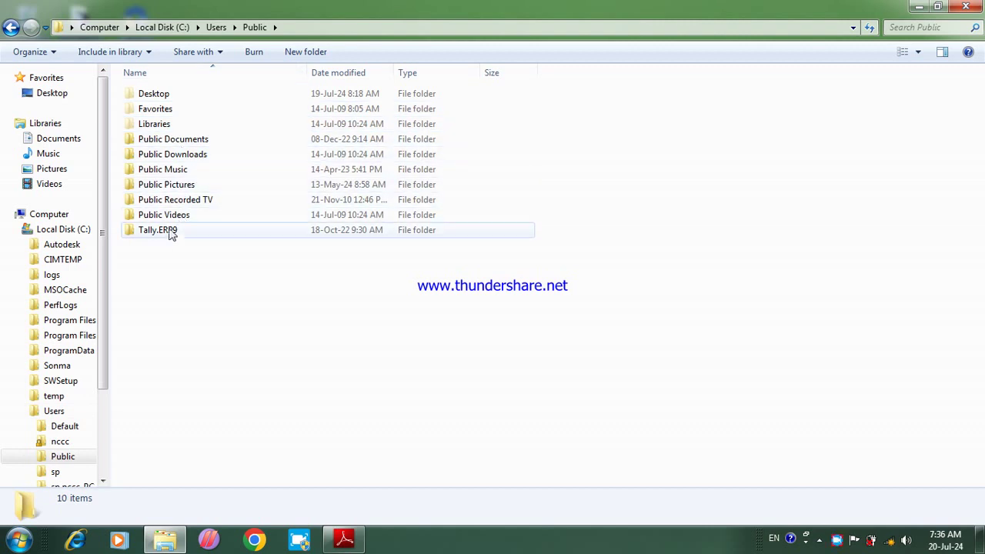
double_click(172, 233)
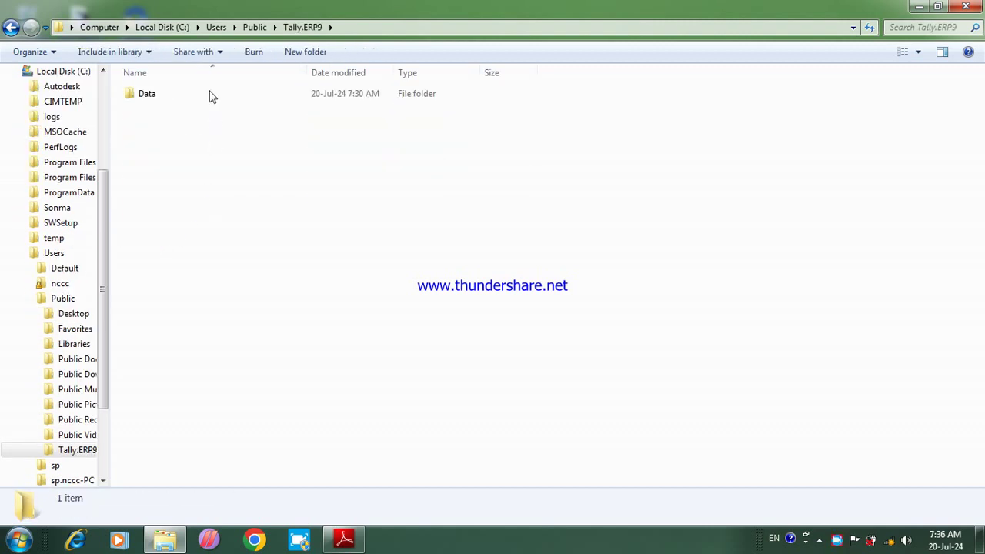
double_click(169, 94)
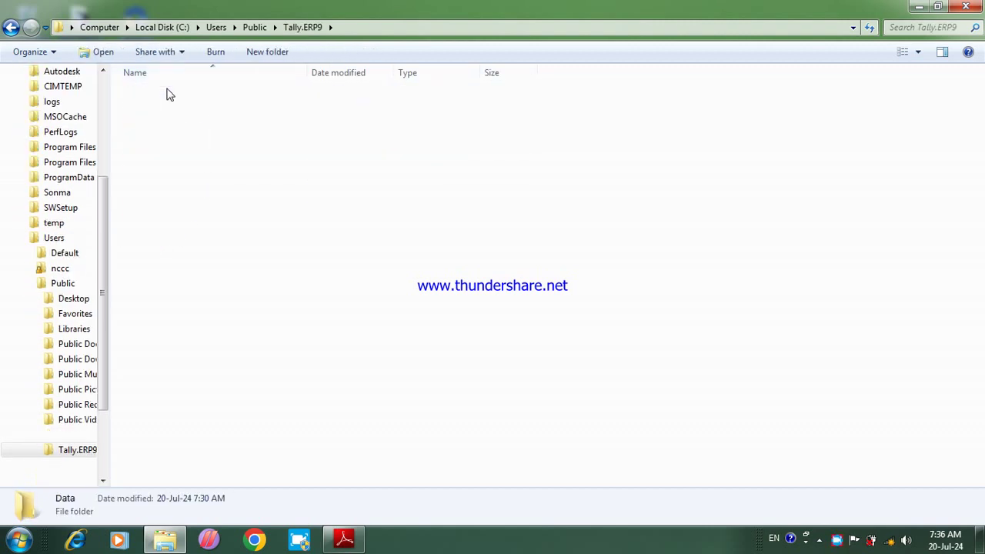
click(378, 27)
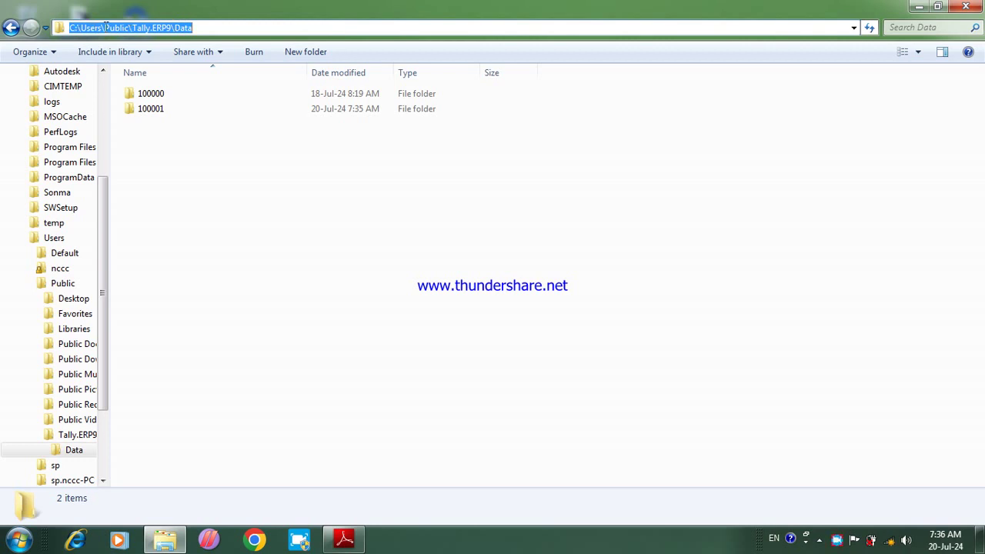
click(191, 143)
Step: Permanently delete company folders 100000 and 100001 with Shift+Delete, confirming Yes
double_click(171, 95)
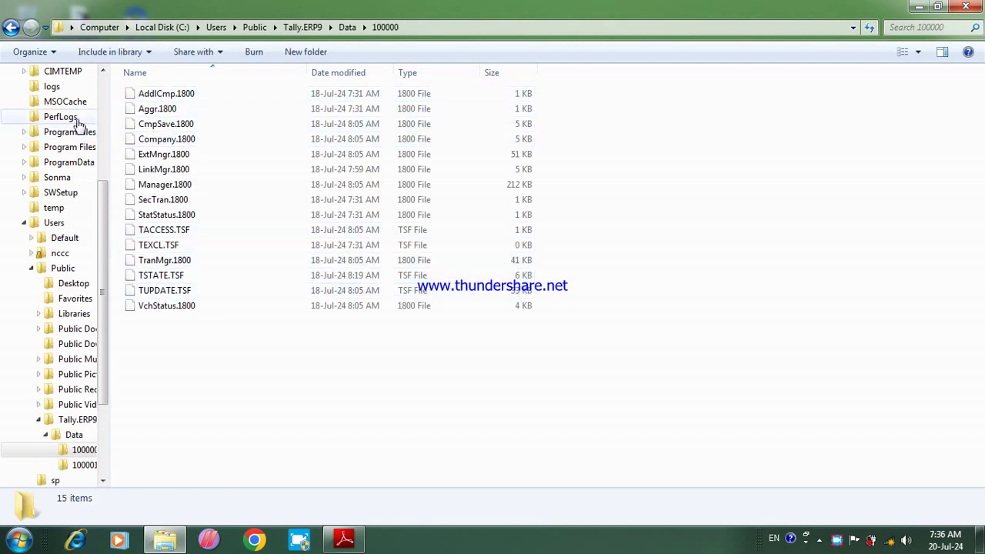
click(11, 27)
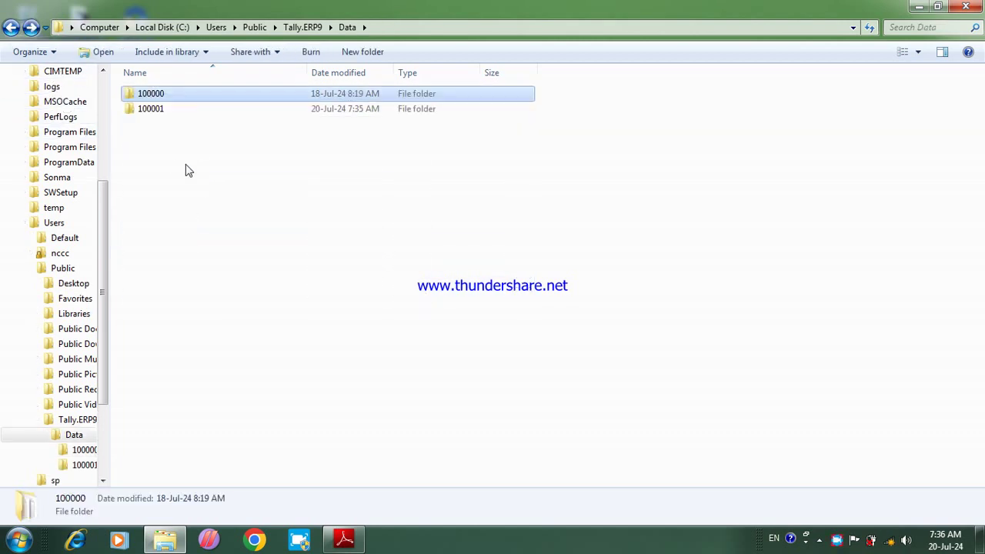
drag(183, 152, 185, 93)
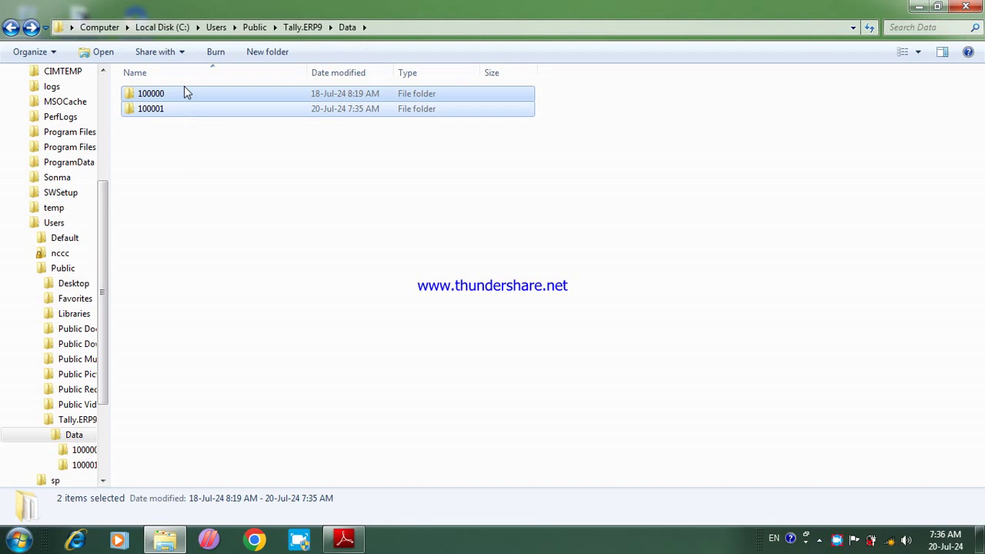
key(shift+Delete)
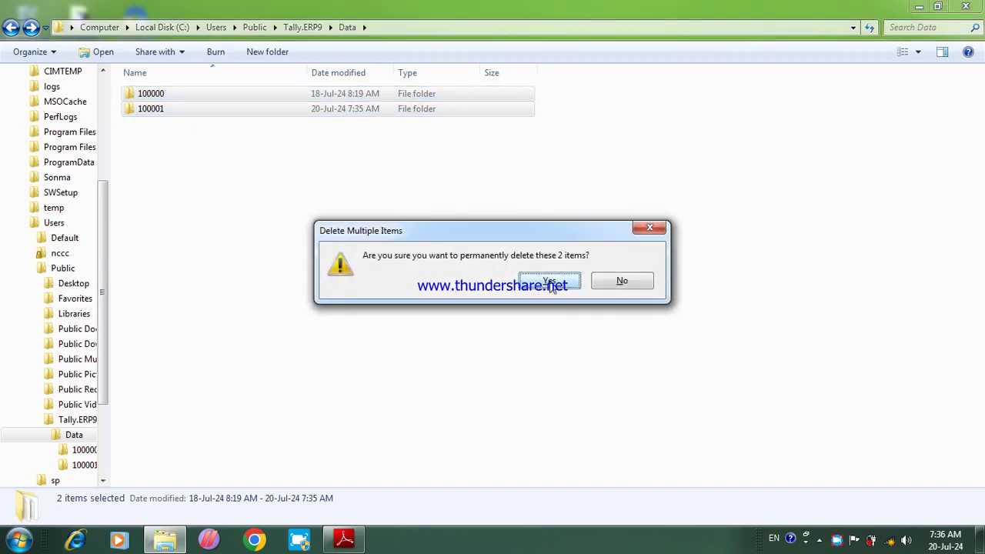
click(550, 283)
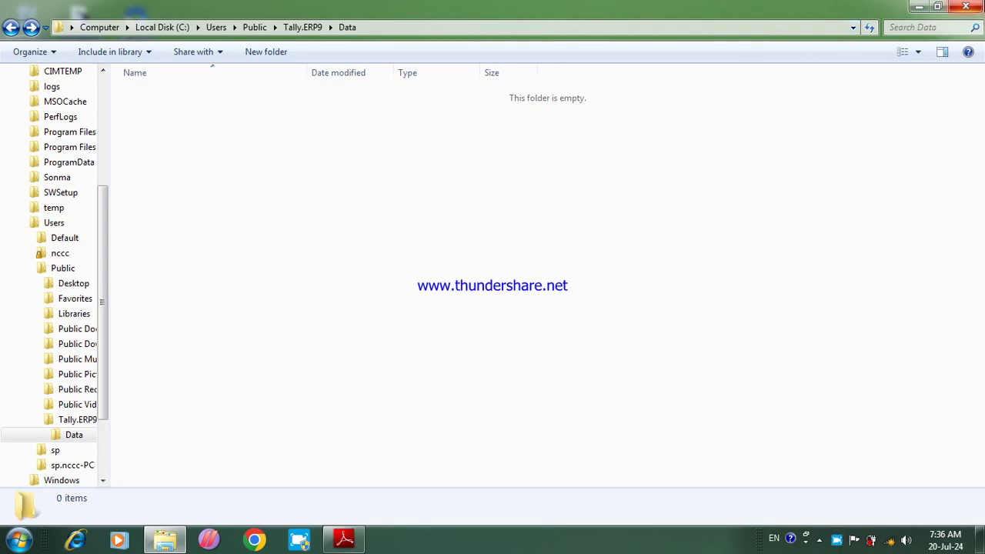
Step: Close the Explorer window and refresh the desktop
click(966, 6)
right_click(520, 141)
click(561, 203)
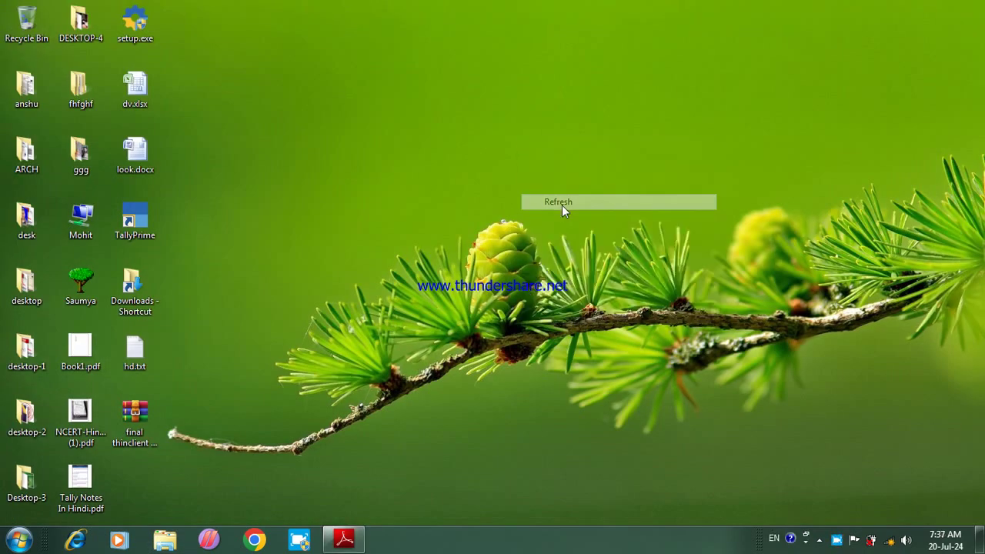
Step: Launch TallyPrime from the desktop icon and continue in Educational Mode
double_click(144, 209)
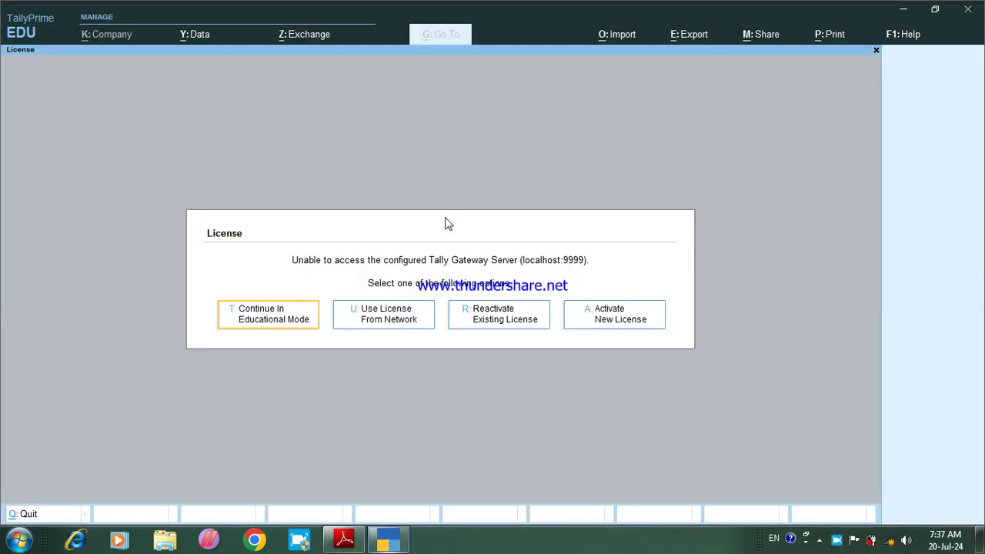
click(256, 319)
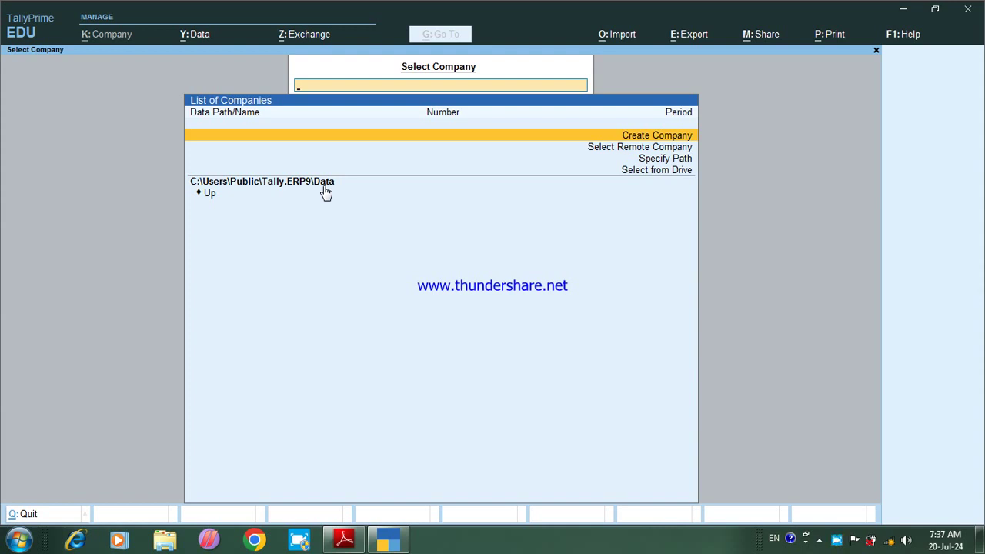
Step: Create company Name with address Birbhanpur, state Uttar Pradesh and its pincode
key(Return)
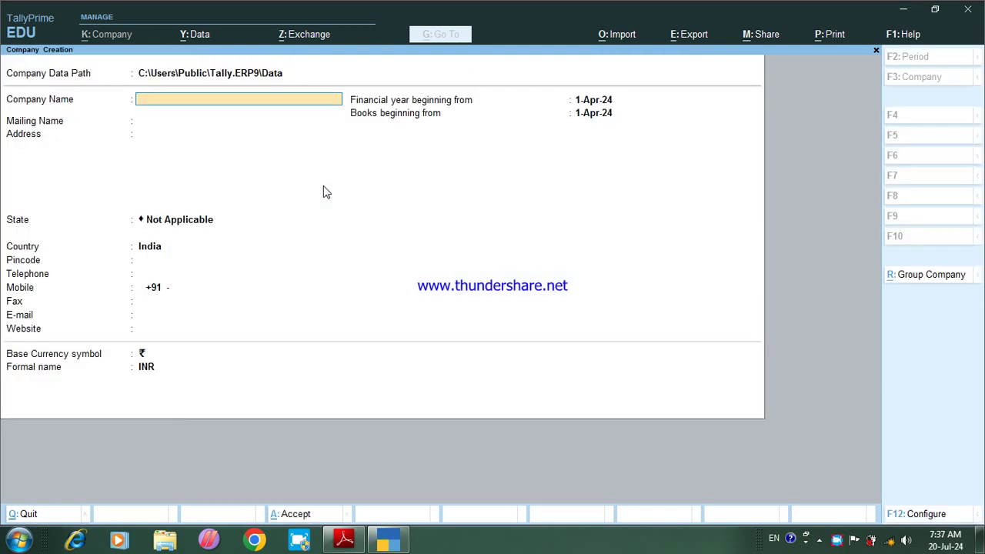
key(Return)
key(Return)
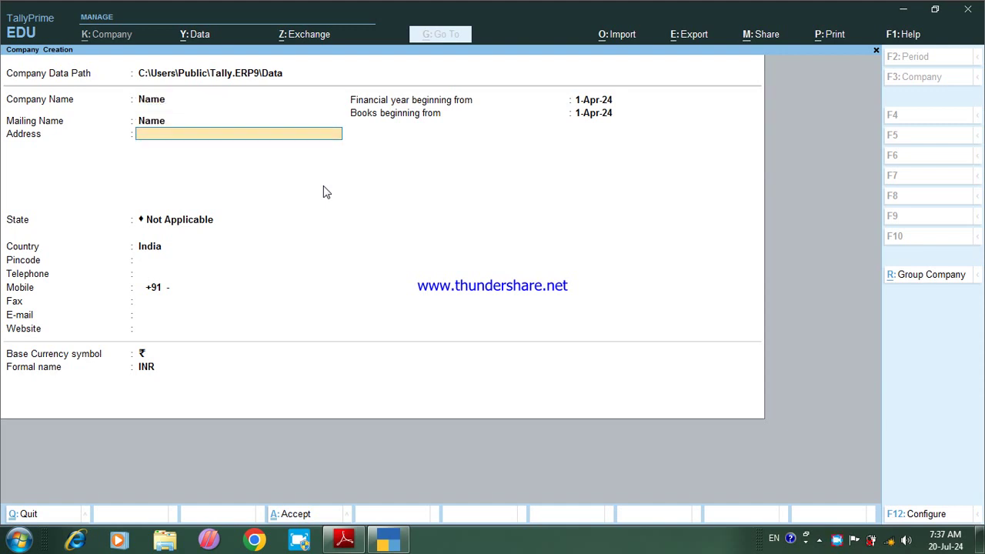
text(Birbhanpur)
key(Return)
key(Return)
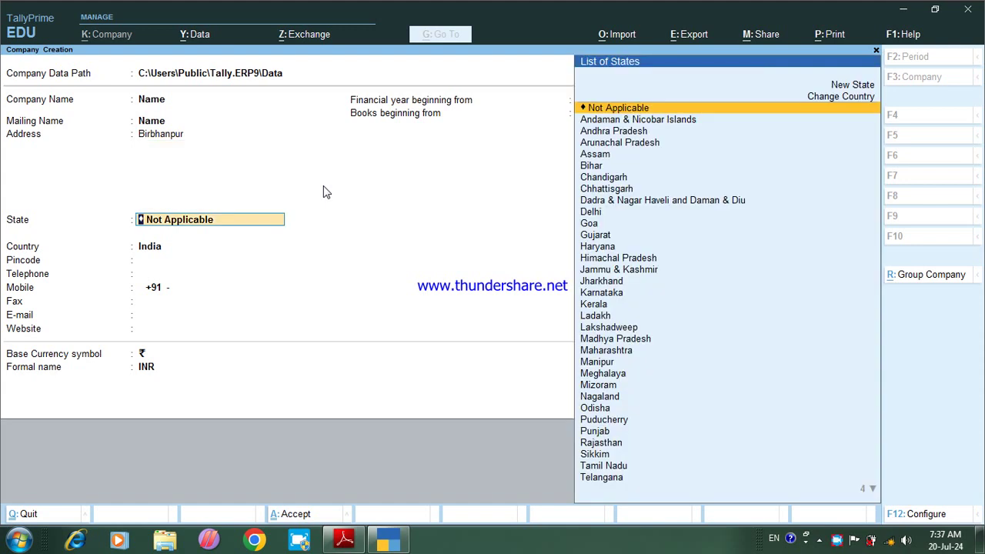
text(U)
key(Down)
key(Return)
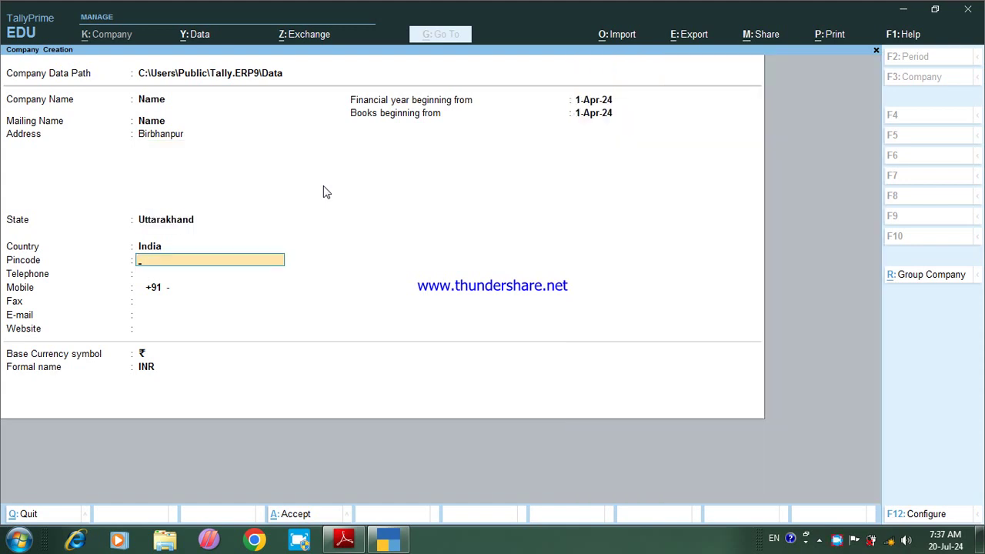
key(BackSpace)
key(BackSpace)
key(Down)
key(Return)
text(22)
key(Return)
key(Return)
key(Return)
key(ctrl+a)
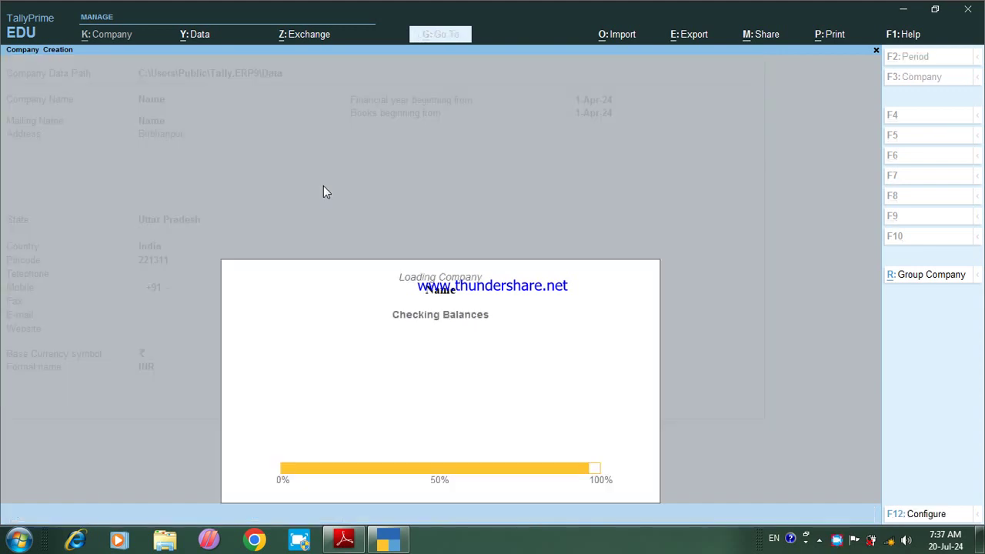
Step: Set Maintain Inventory and GST to No and accept the company features
key(Return)
key(Return)
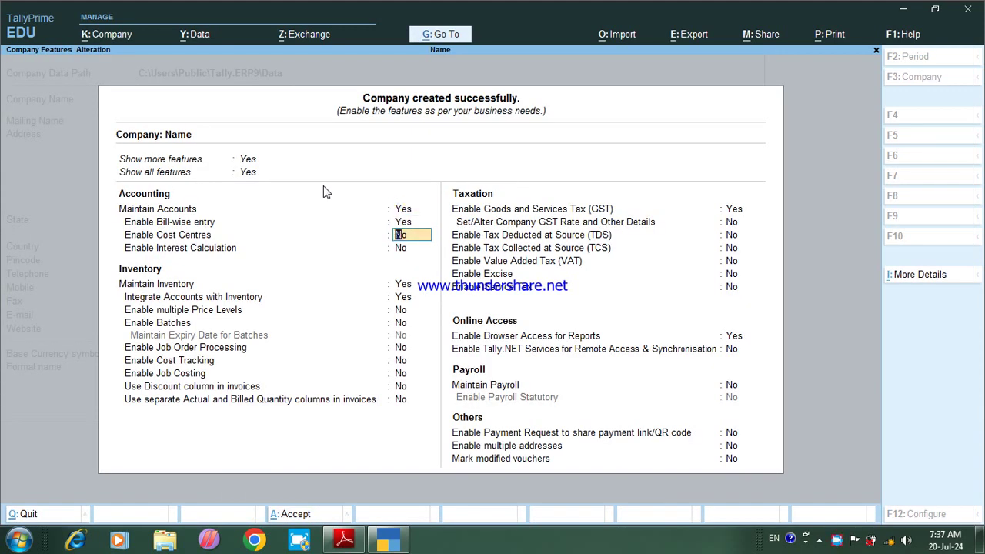
key(Return)
key(Return)
key(n)
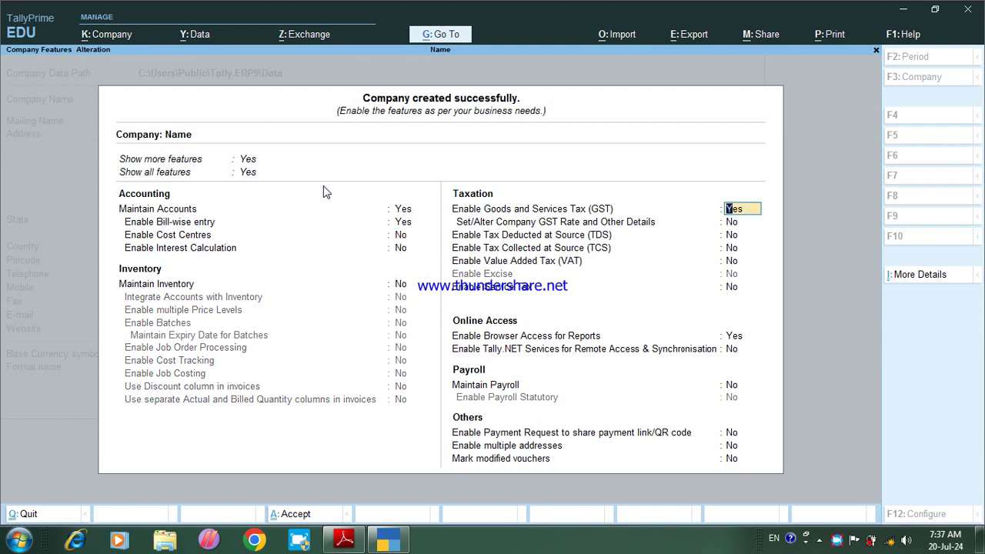
key(n)
key(Return)
key(ctrl+a)
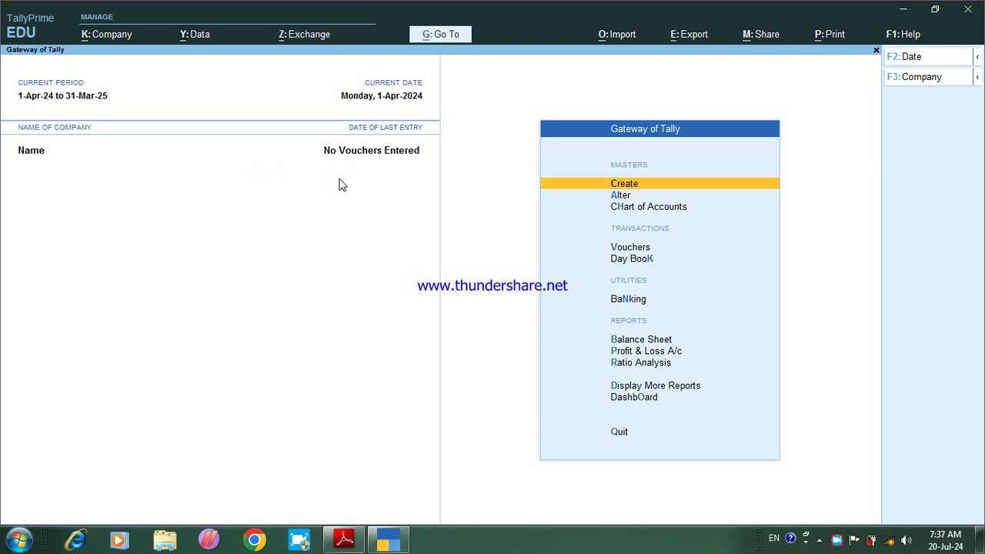
Step: Open the company Name in Company Alteration through the F3 menu
key(F3)
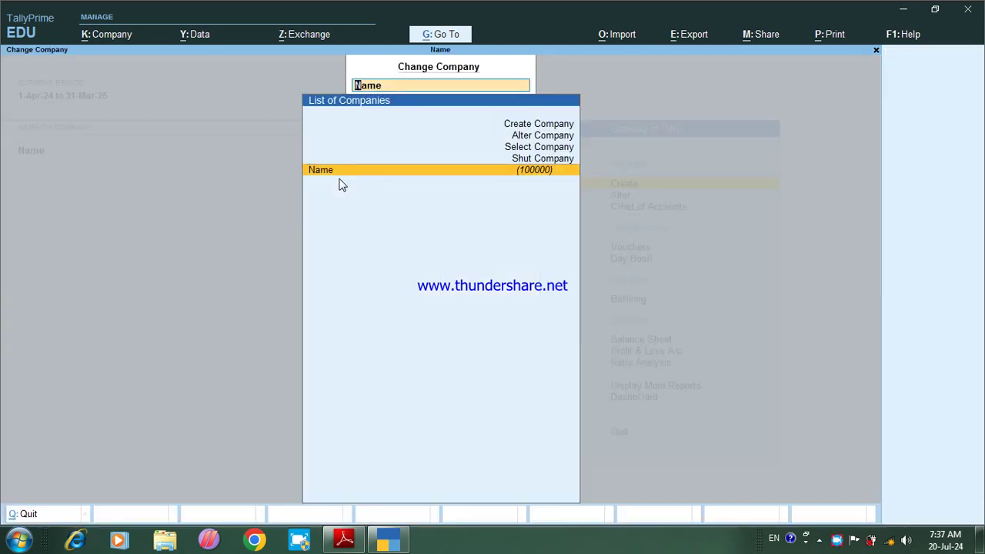
key(Up)
key(Up)
key(Up)
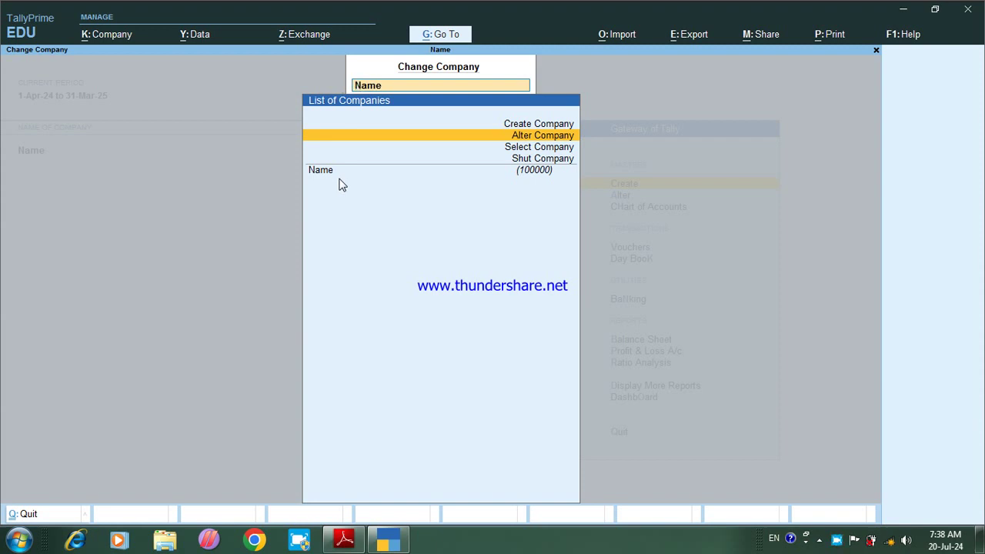
key(Return)
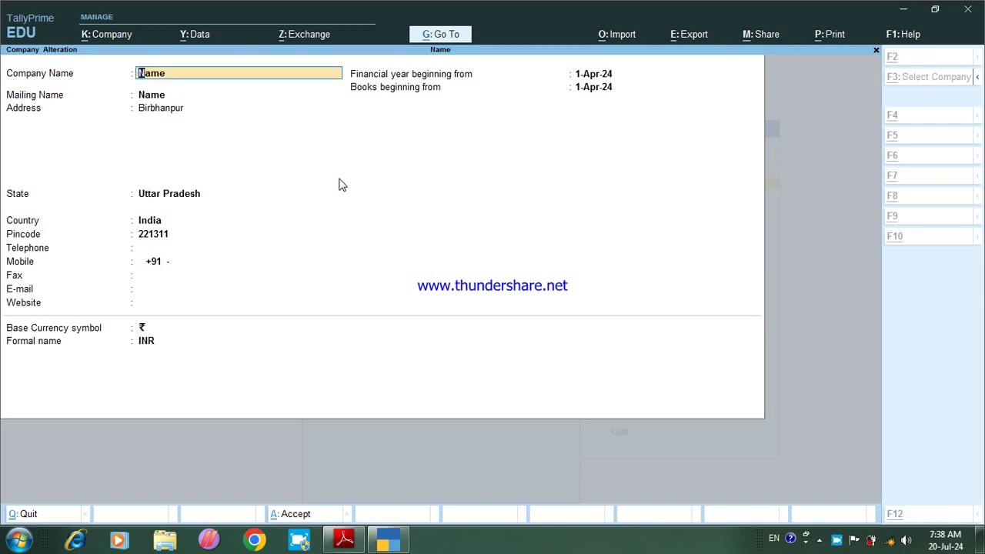
Step: Cancel the deletion and add address lines Rajatalab and Varanasi, then save
key(alt+d)
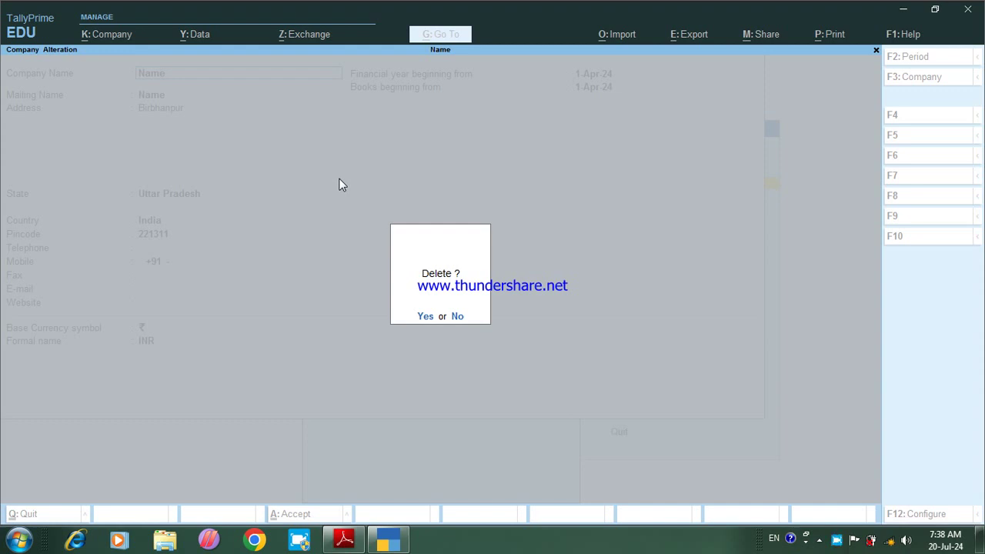
key(n)
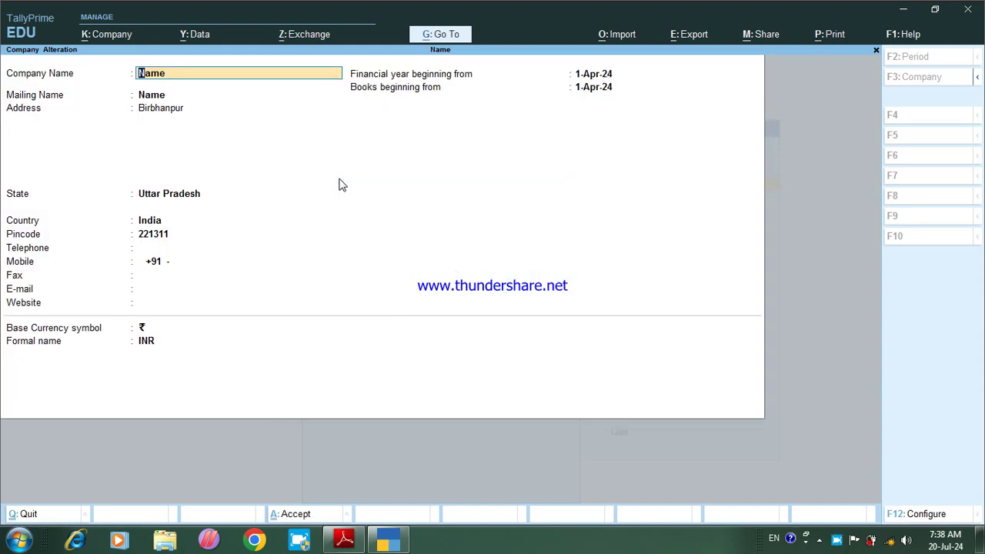
key(Return)
key(Return)
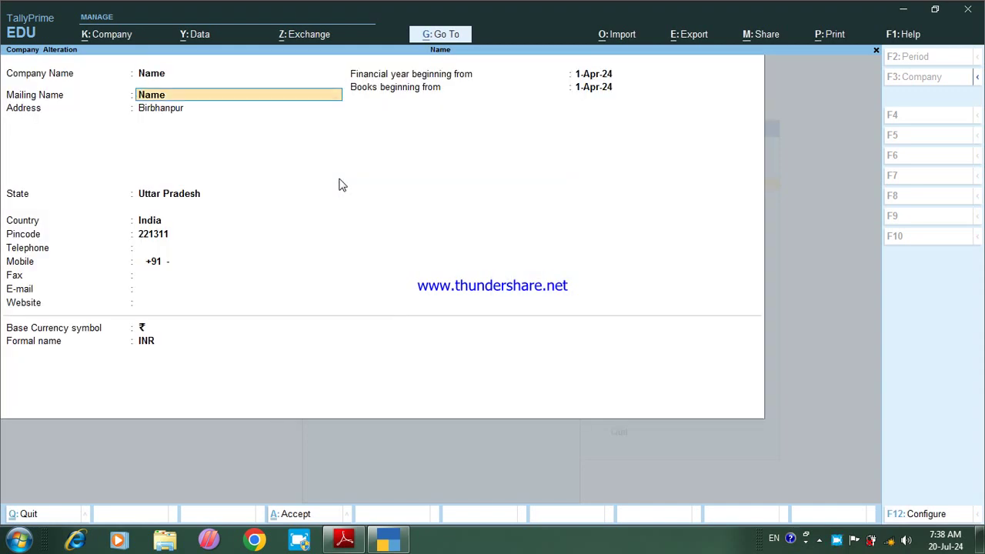
key(Return)
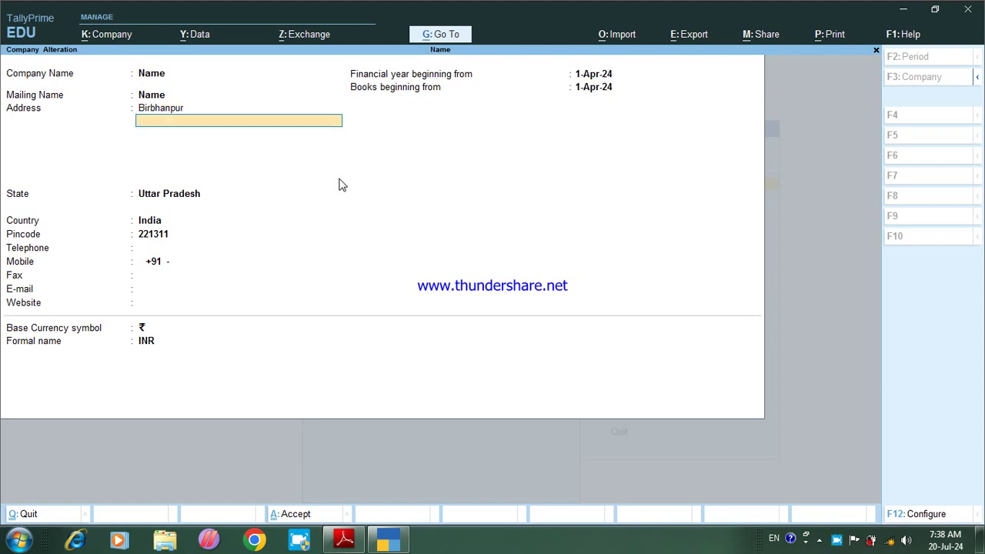
text(Rajatalab)
key(Return)
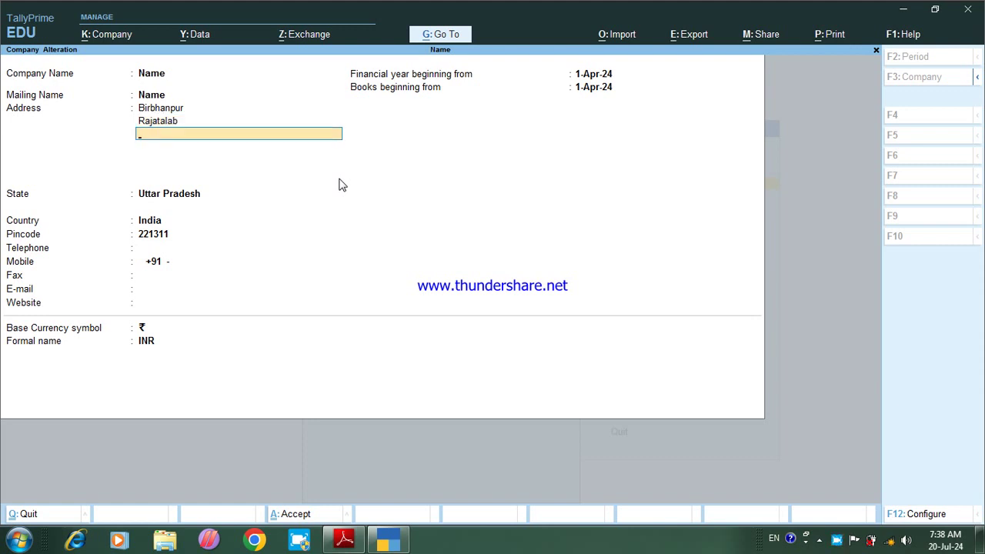
text(Varanasi)
key(Return)
key(Return)
key(Return)
key(Return)
key(Return)
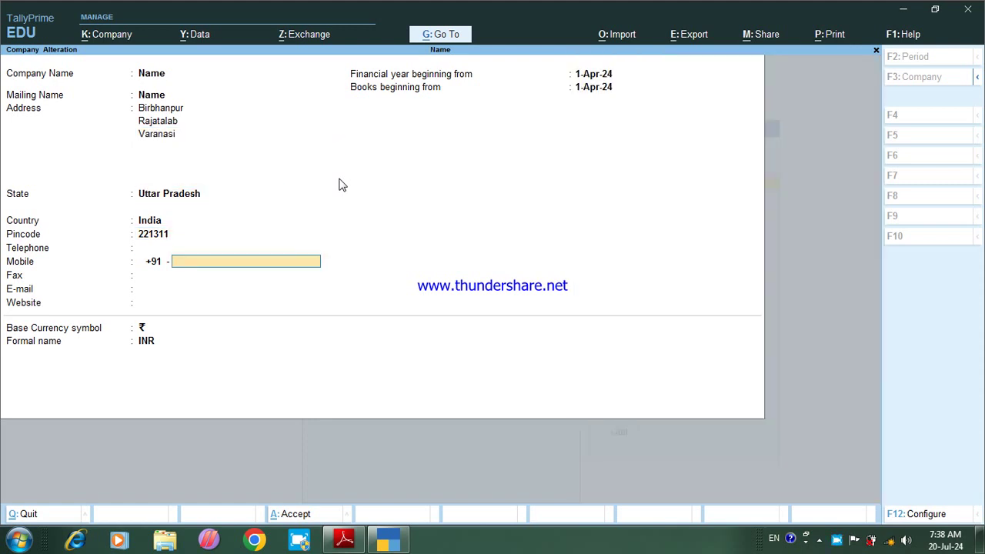
key(Return)
key(Return)
key(Return)
key(Return)
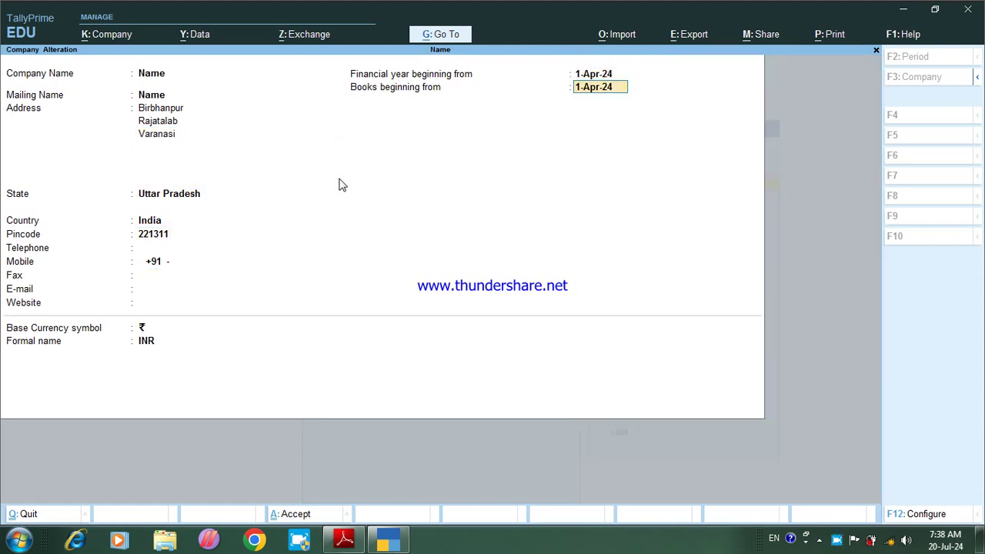
key(Return)
key(Return)
key(Return)
key(Return)
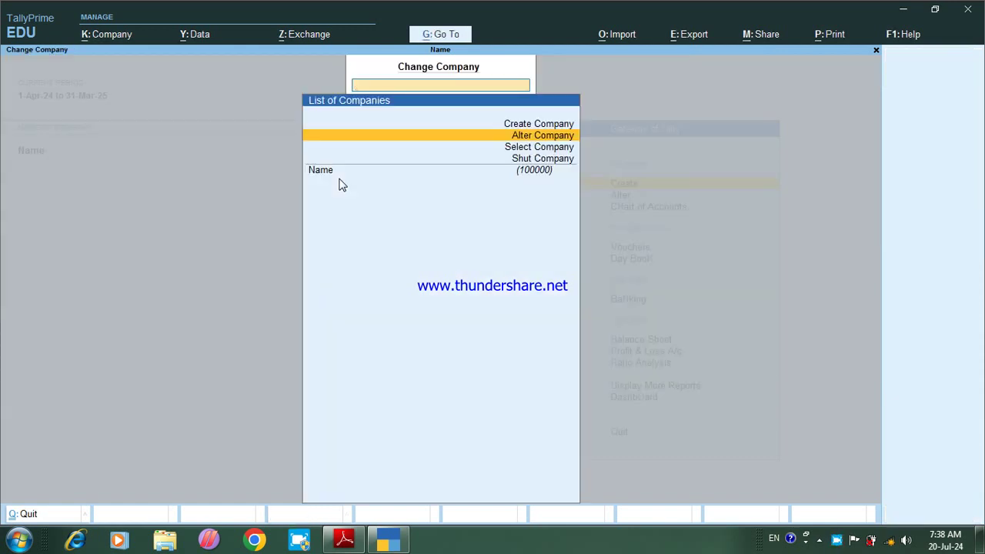
Step: Reopen company Name and delete it with Alt+D, confirming Yes
key(Return)
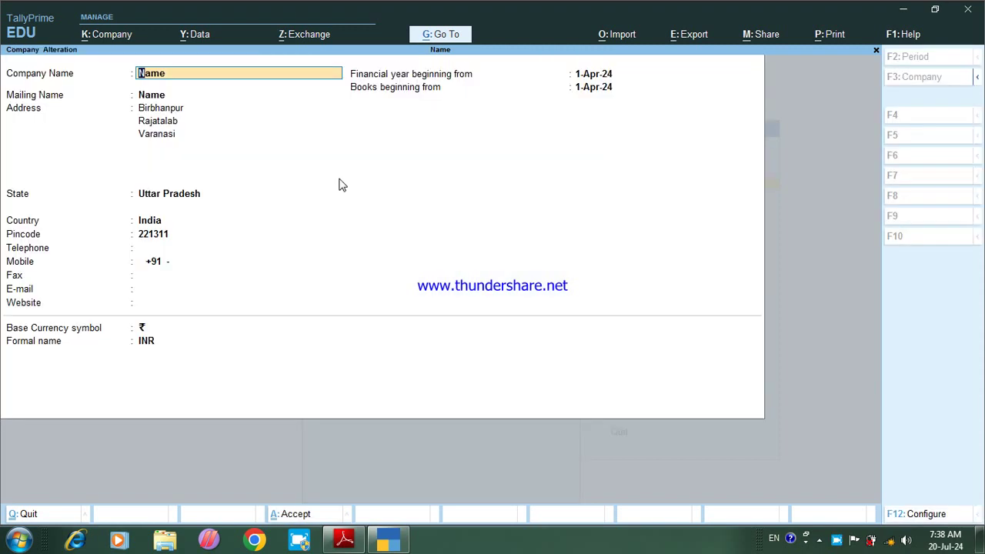
key(alt+d)
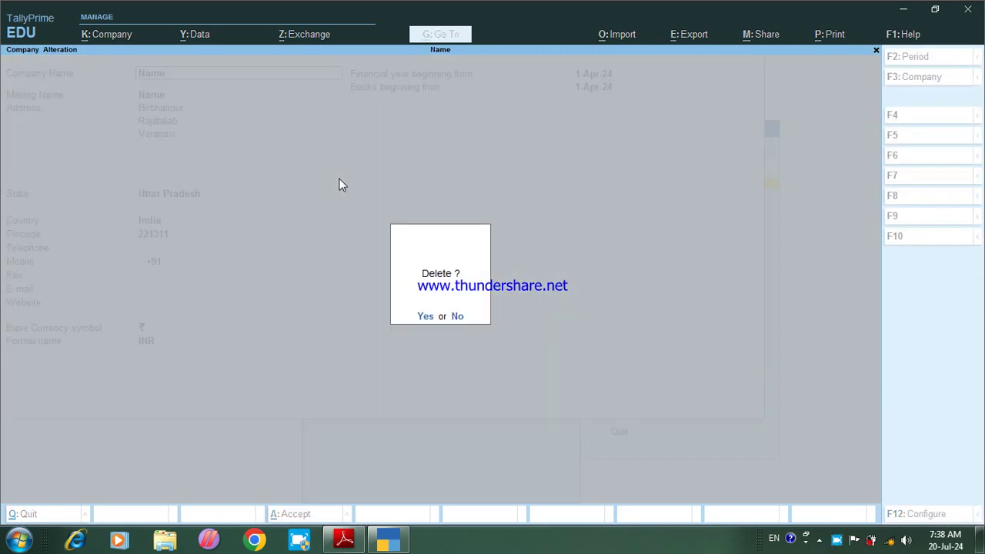
key(y)
key(y)
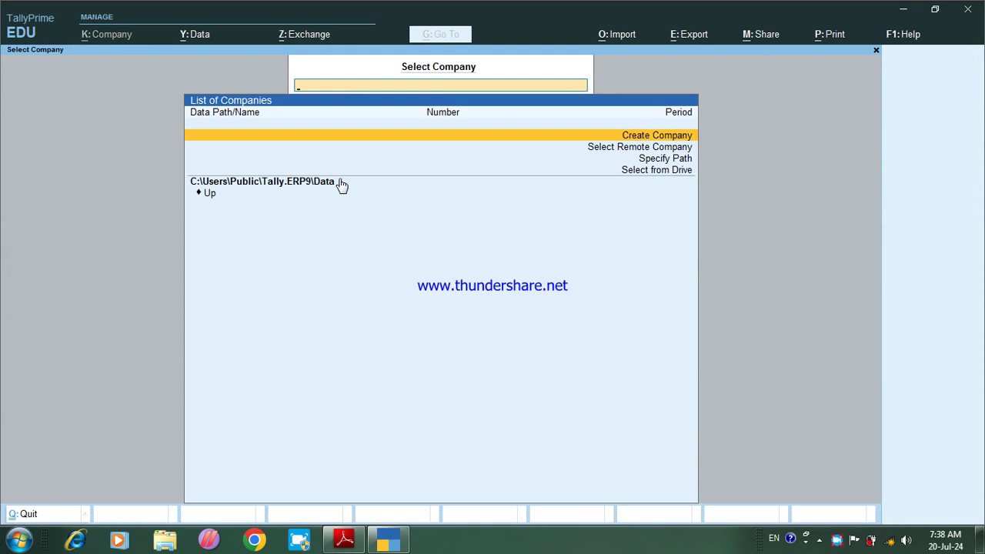
Step: Start a new company named SP with mailing name Ncccvns
key(Return)
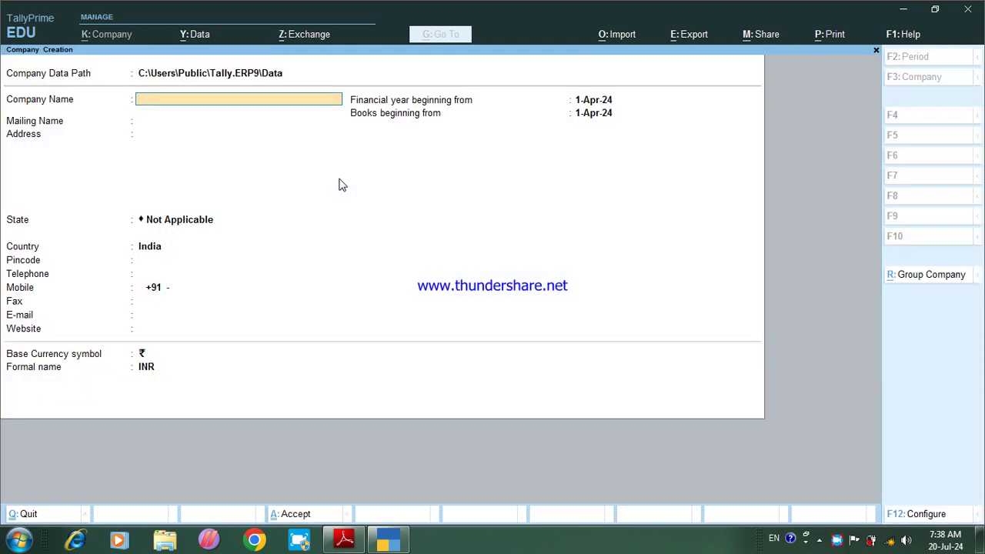
text(N)
key(BackSpace)
text(SP)
key(Return)
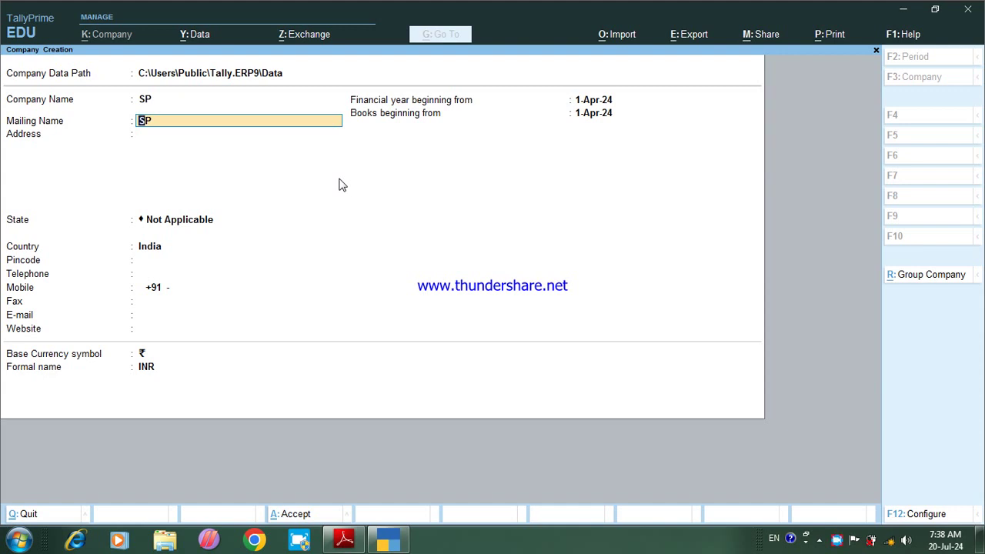
text(Ncccvns)
key(Return)
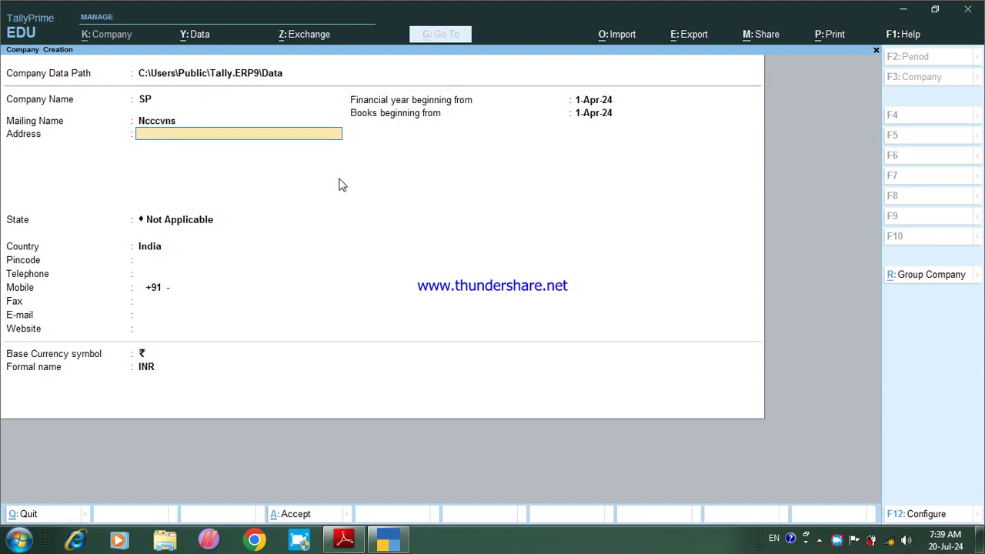
Step: Enter address Birbhanpur, Rajatalab, Varanasi, state Uttar Pradesh and pincode 221311
text(Birbhanpur)
key(Return)
text(Raj)
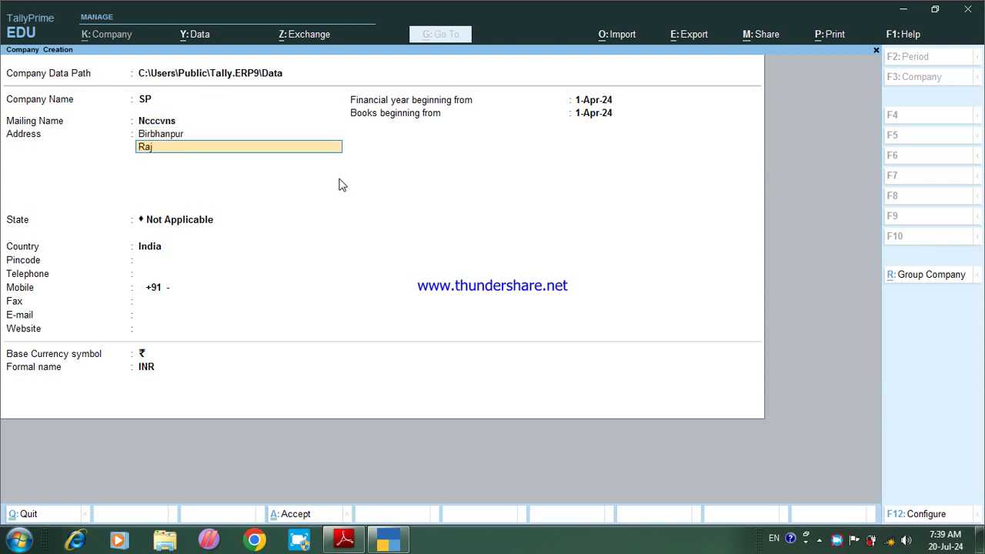
text(atalab)
key(Return)
text(Varanasi)
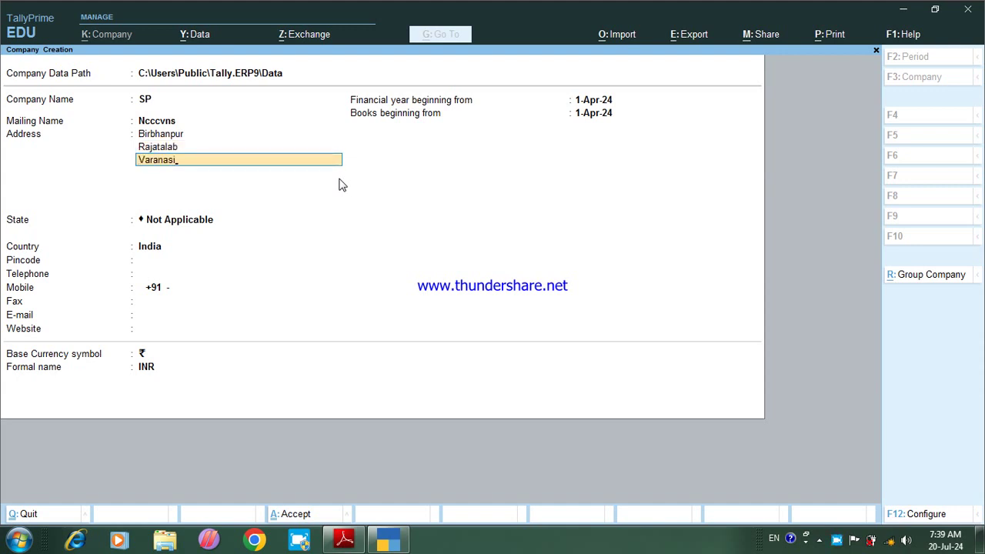
key(Return)
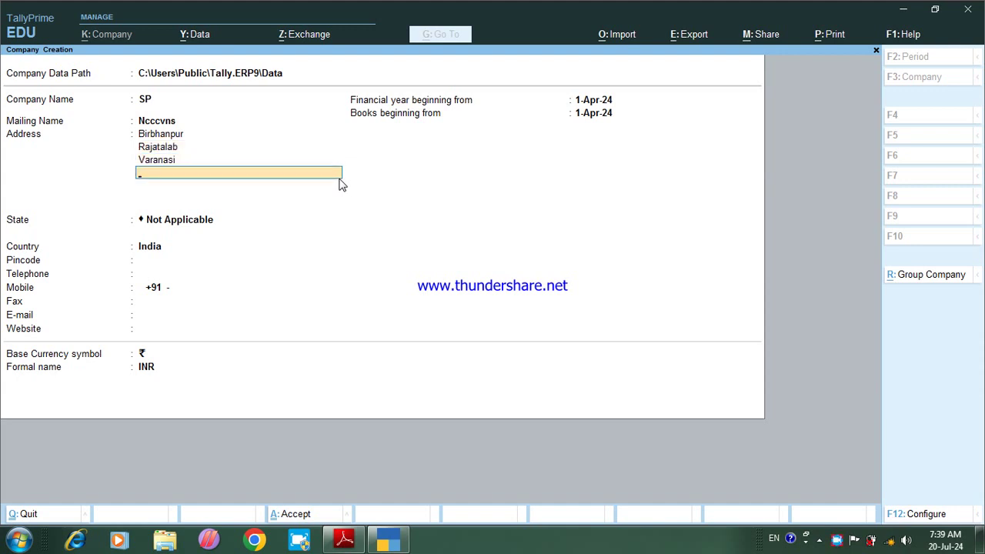
key(Return)
text(u)
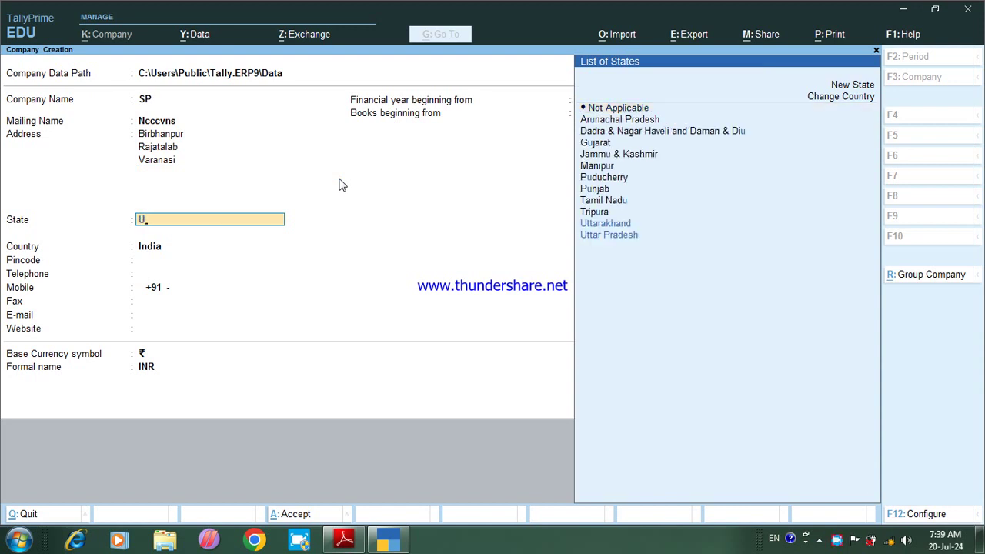
key(Up)
key(Return)
text(221)
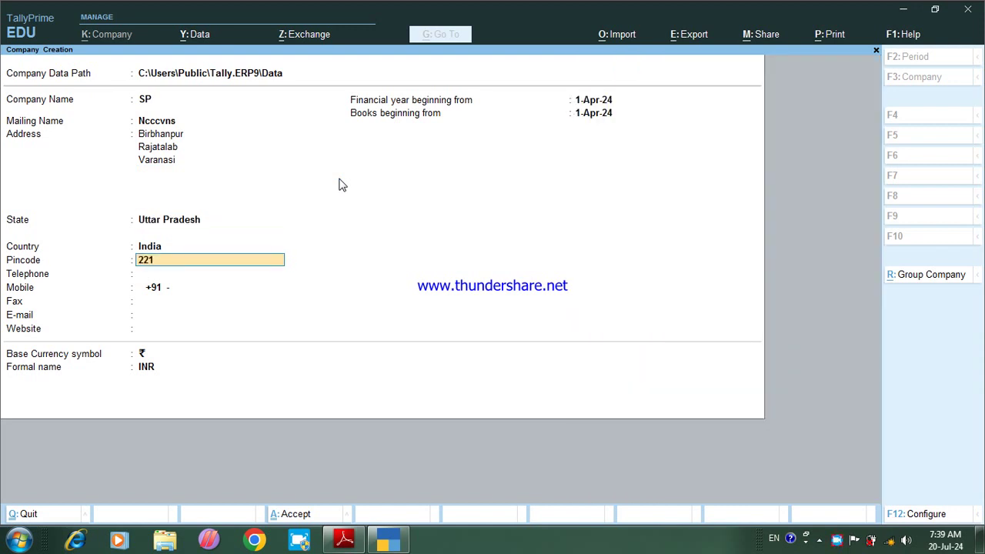
text(311)
key(Return)
key(Return)
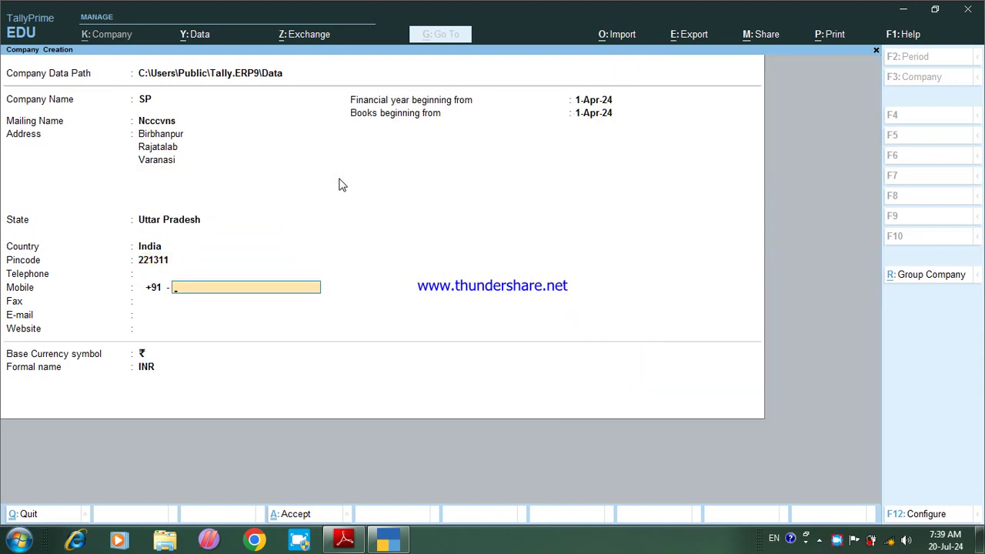
key(Return)
key(Return)
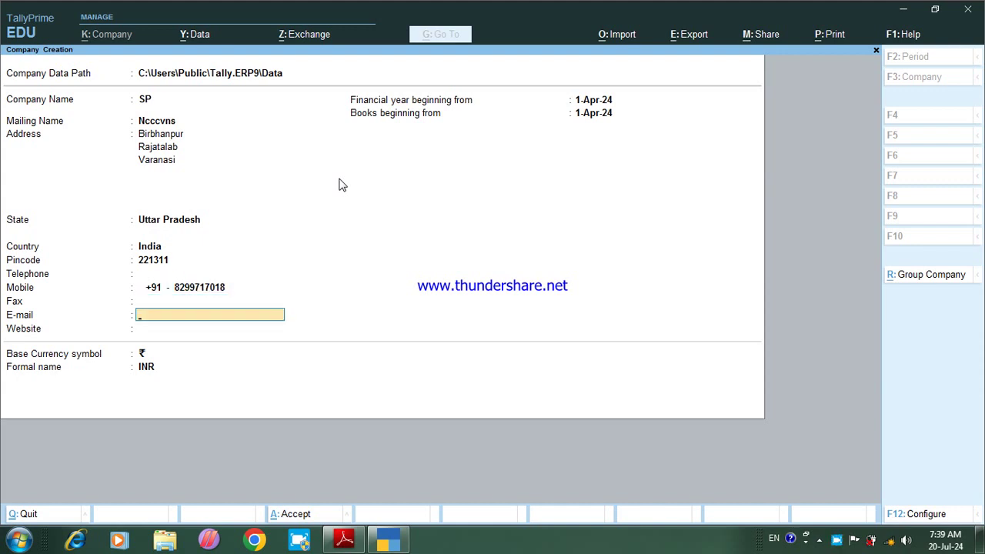
key(Return)
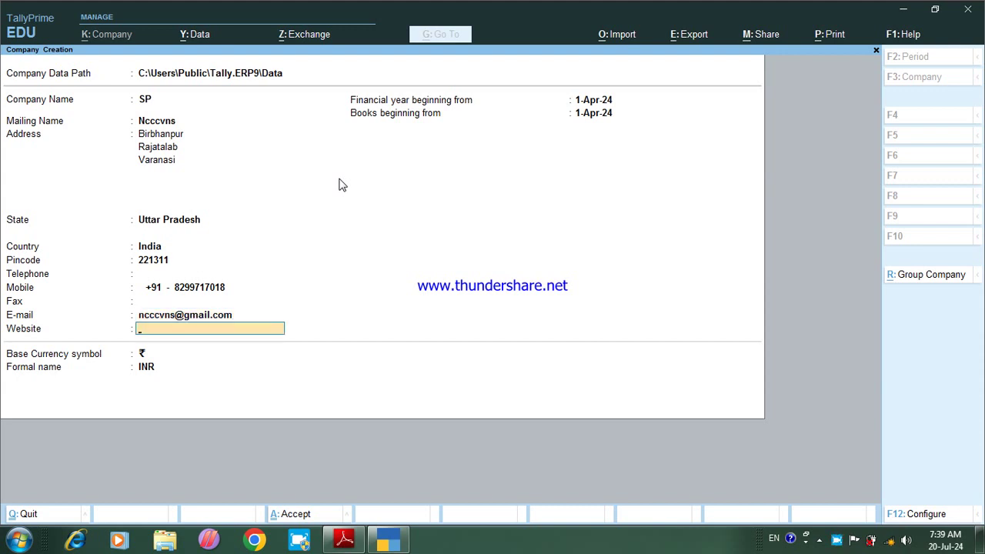
text(www.nccc.iteducation)
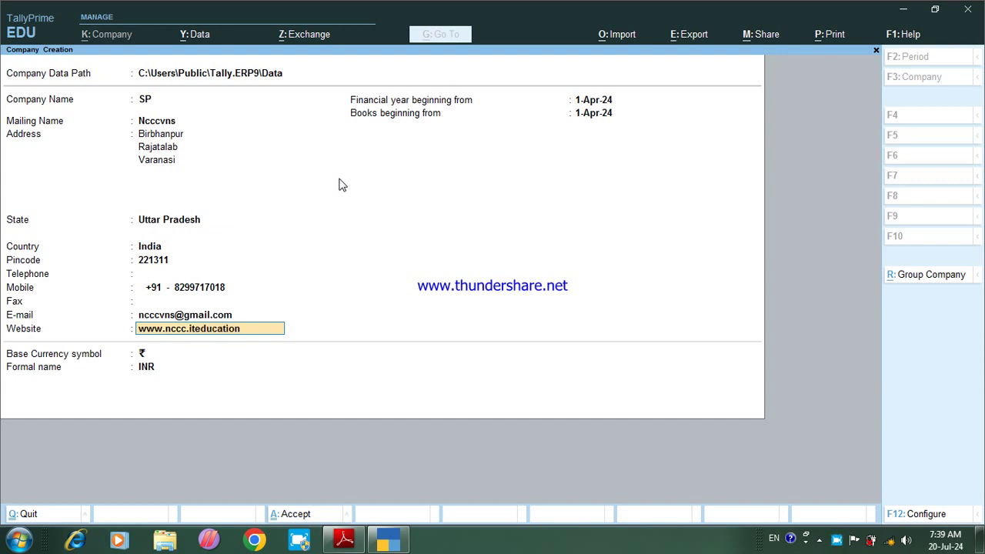
text(.in)
key(Return)
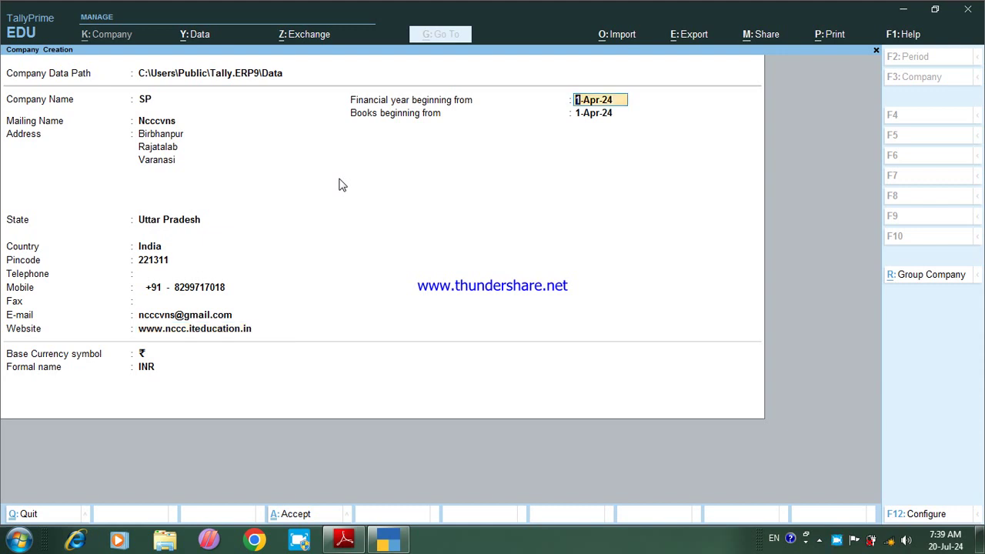
key(Return)
key(Return)
key(Return)
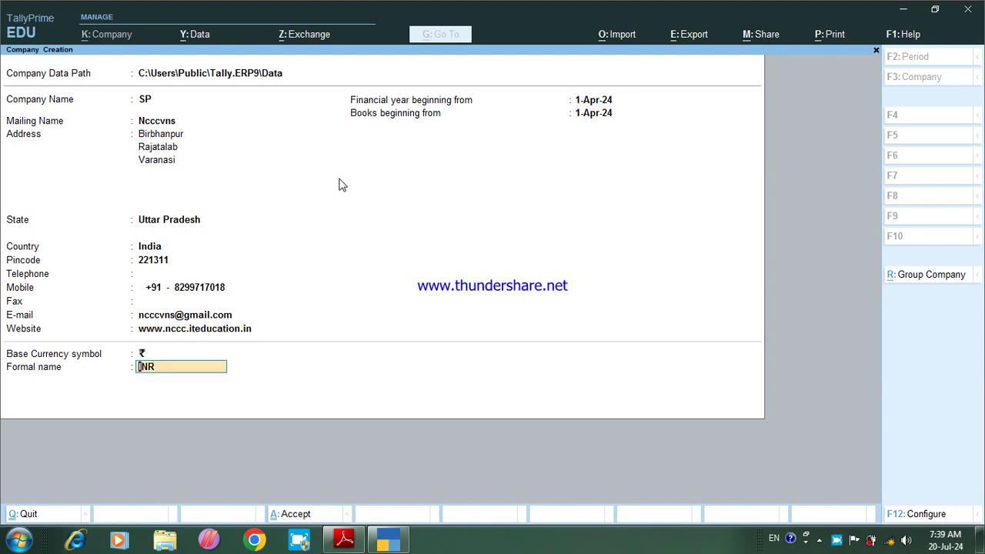
key(Return)
key(Return)
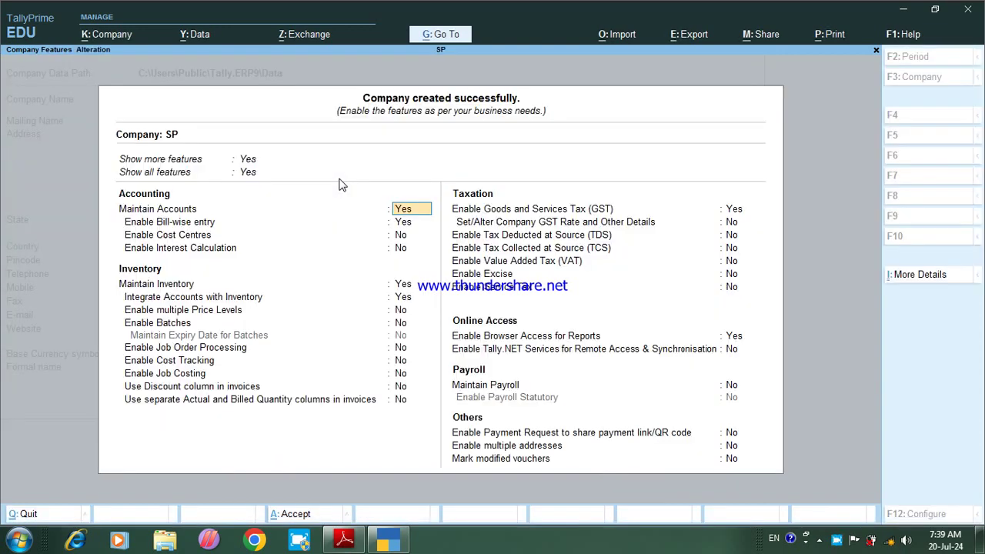
Step: Set Maintain Inventory and Enable GST to No for SP and accept the features
key(Return)
key(Return)
key(Return)
key(Return)
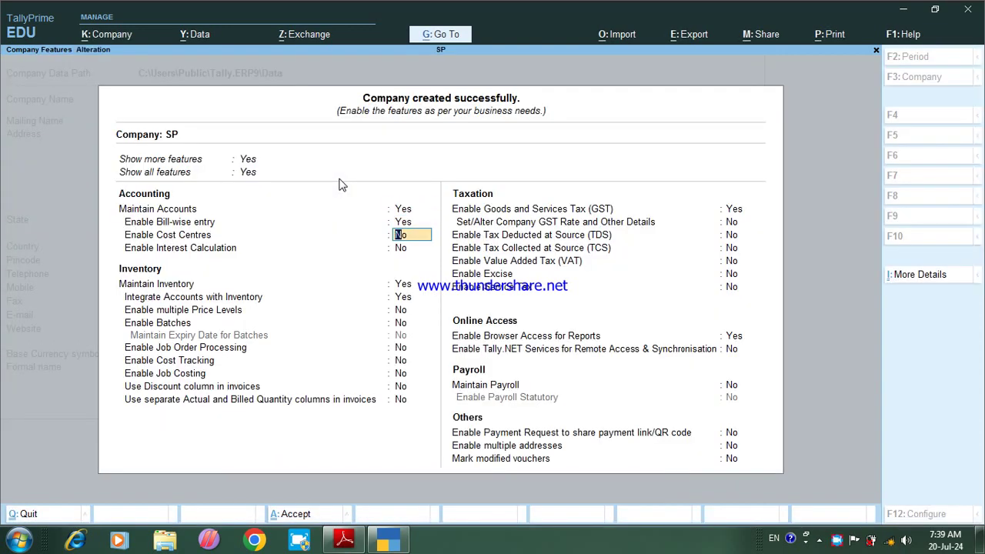
text(n)
key(Return)
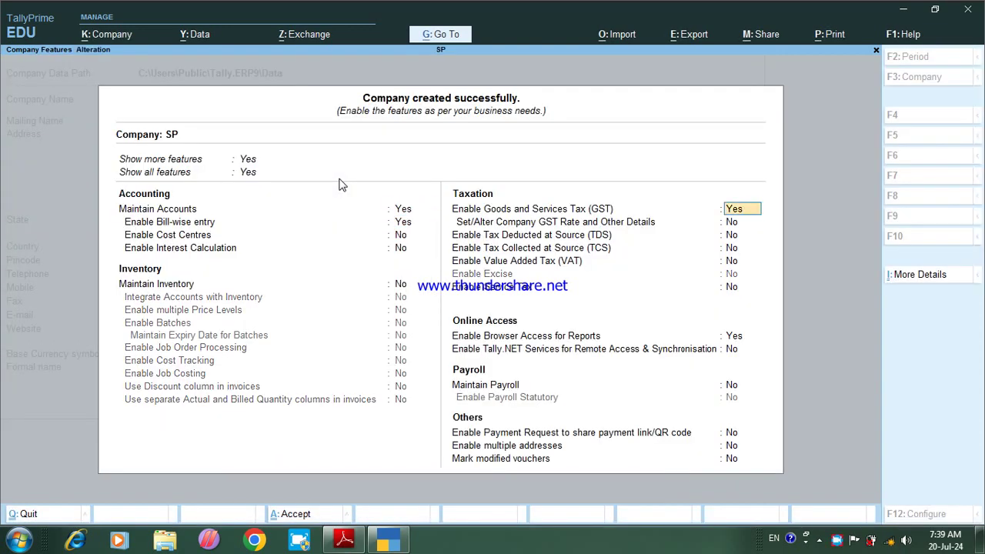
text(n)
key(Return)
key(Return)
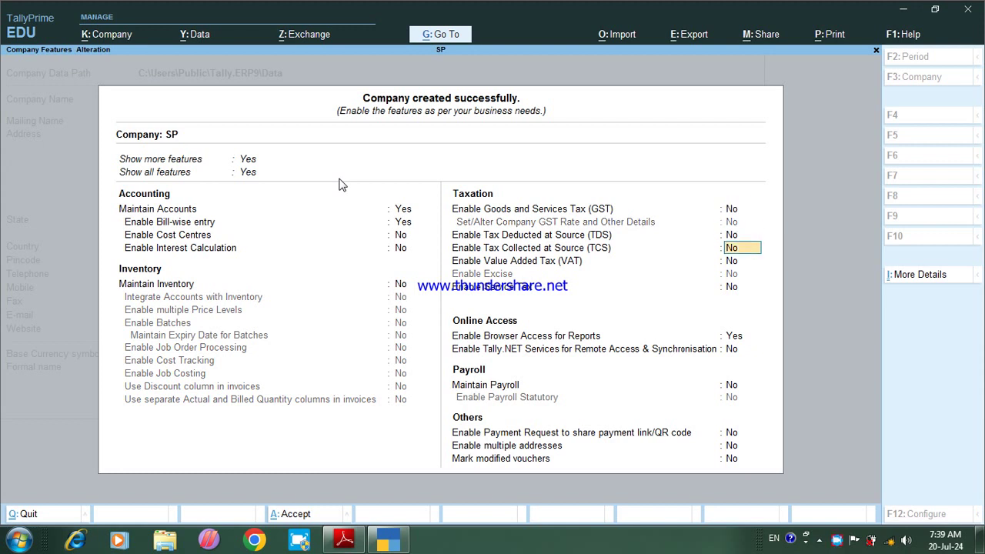
key(ctrl+a)
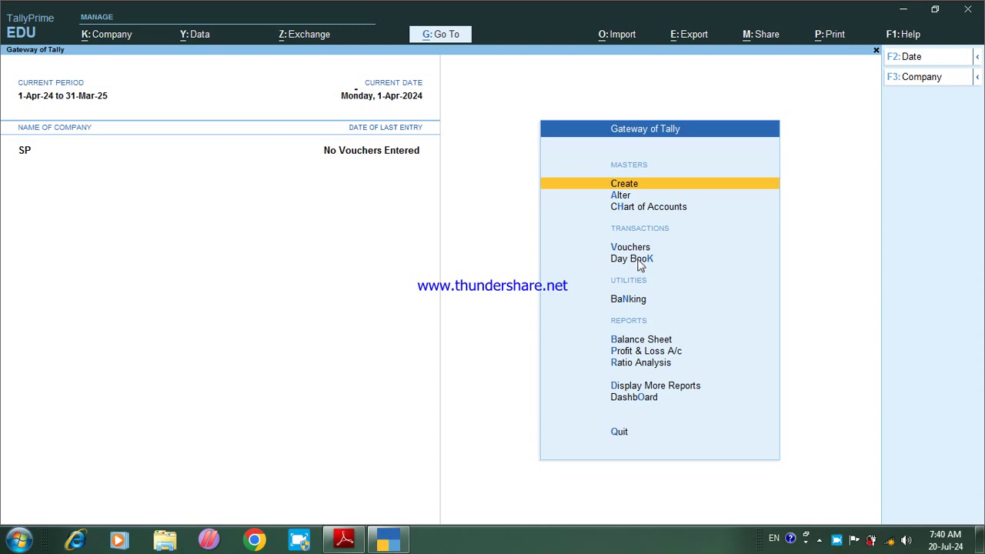
Step: Open a blank Ledger Creation form for company SP, then bring the NCERT accountancy PDF forward
key(Return)
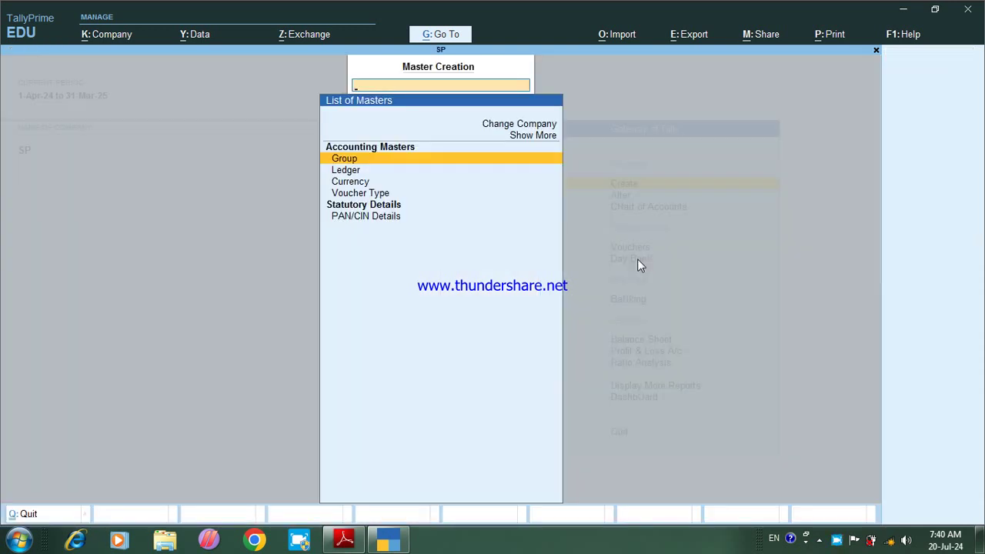
key(Down)
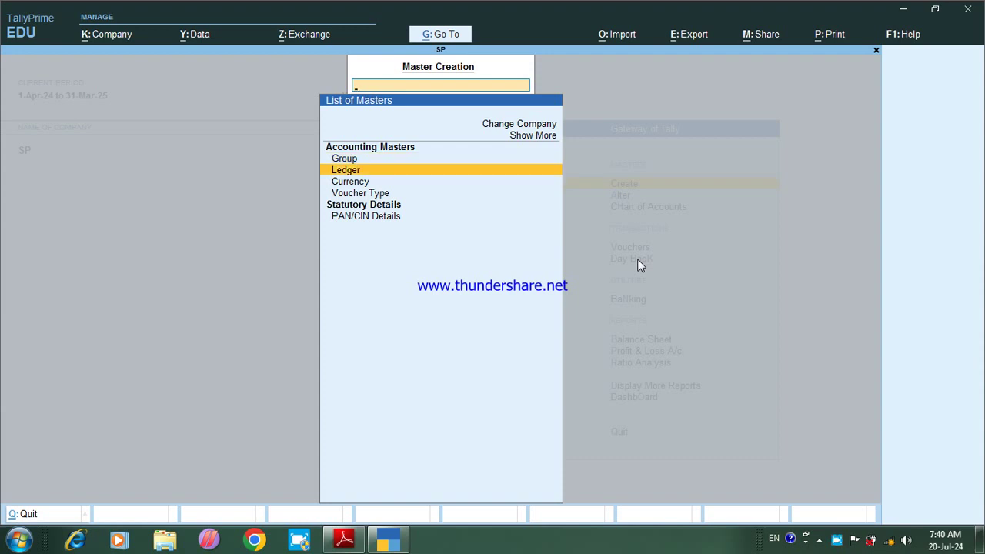
key(Return)
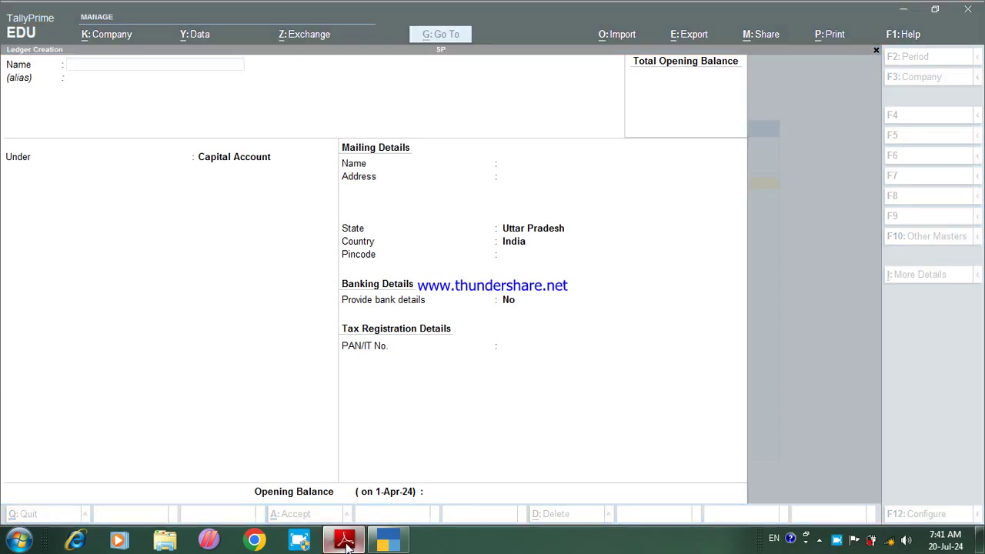
click(312, 504)
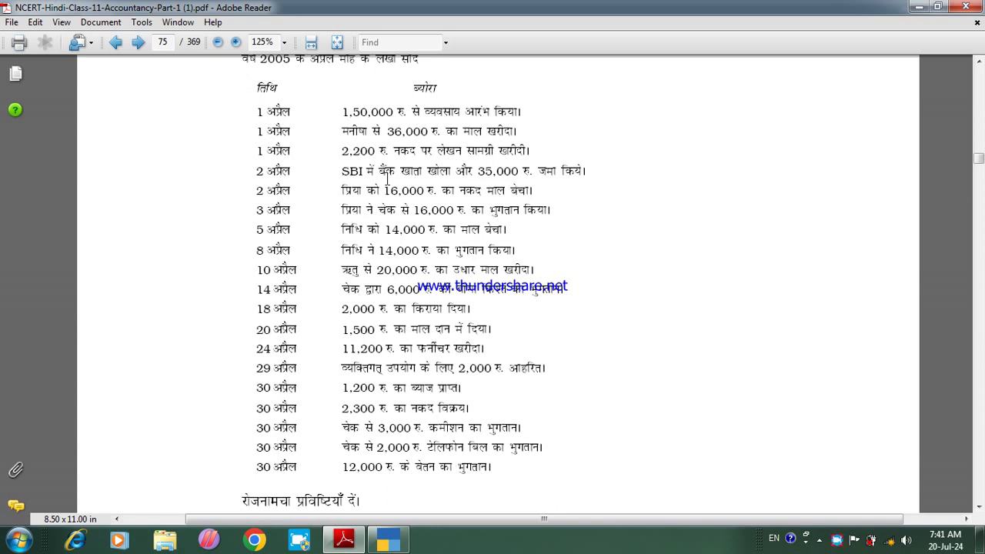
Step: Jump to page 79 of the NCERT accountancy PDF
click(154, 41)
text(79)
key(Return)
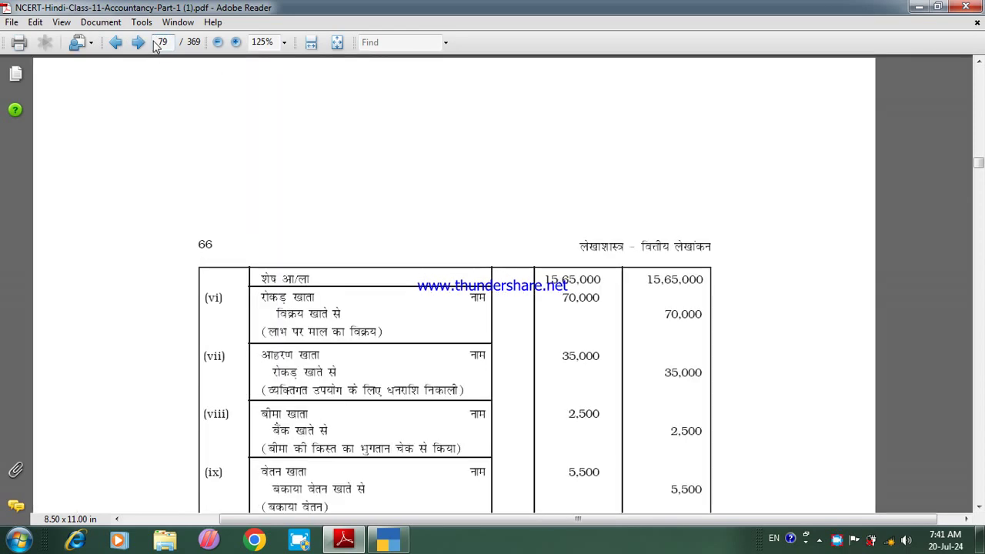
scroll(154, 45, down, 6)
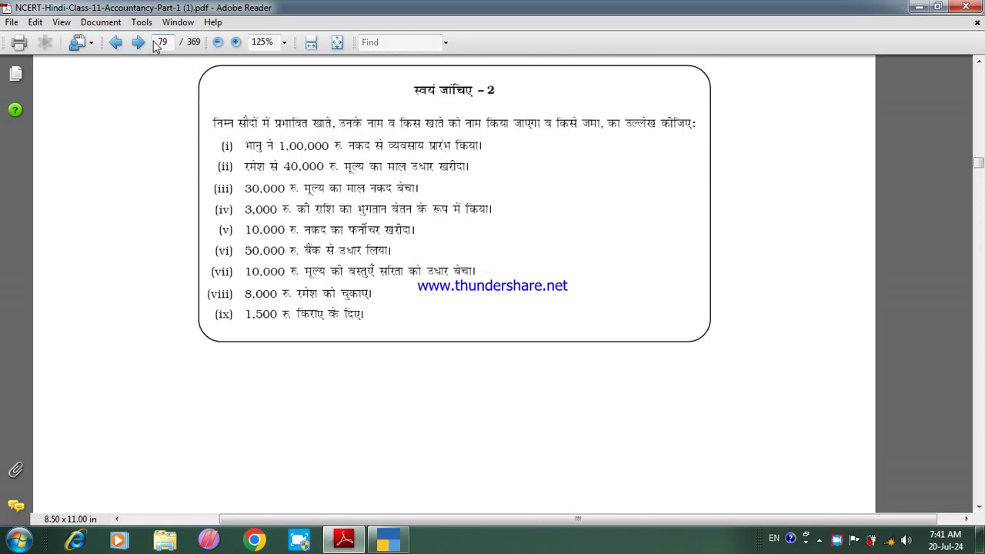
scroll(154, 45, up, 1)
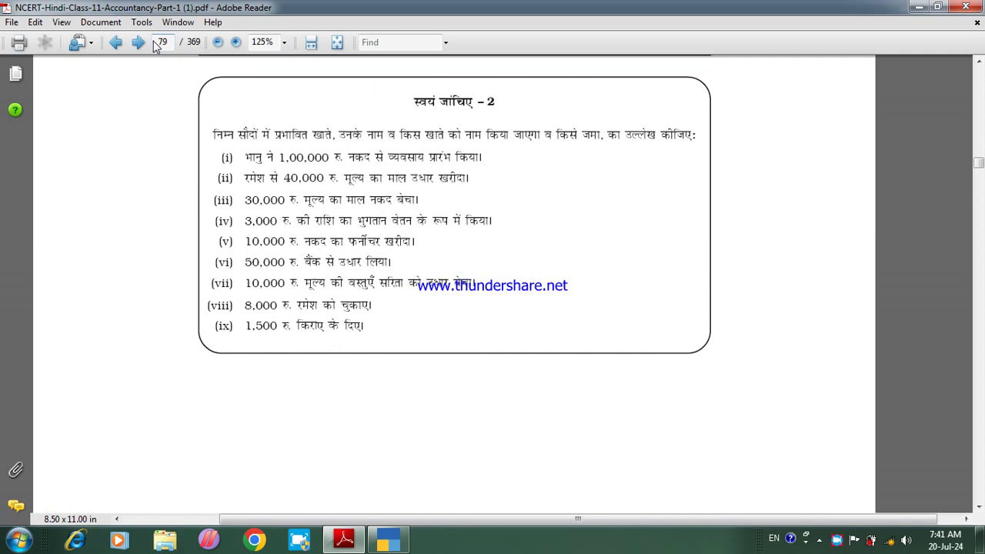
Step: Zoom in to 200% and centre the 'स्वयं जांचिए - 2' exercise box on screen
key(ctrl+plus)
key(Right)
key(Right)
key(Right)
key(Right)
key(Right)
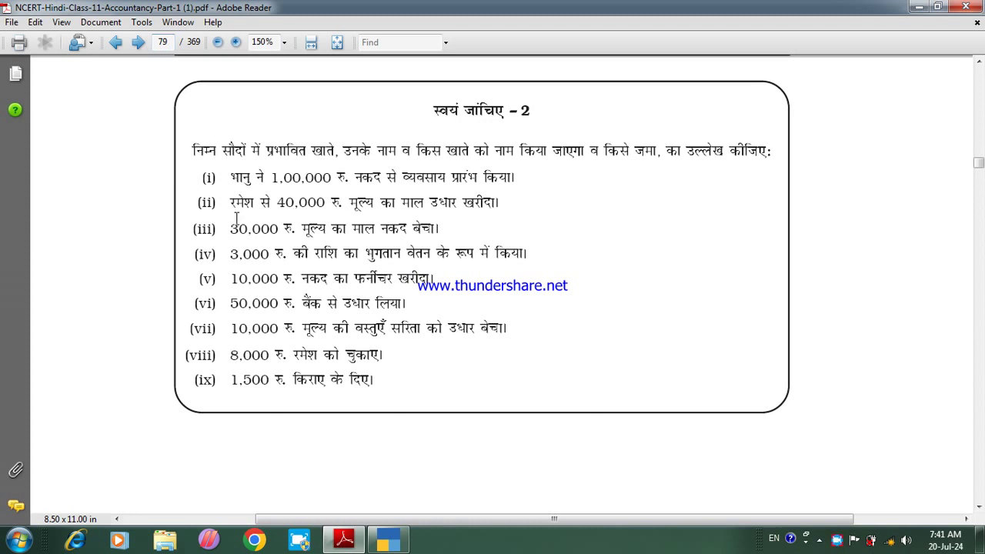
drag(202, 176, 403, 385)
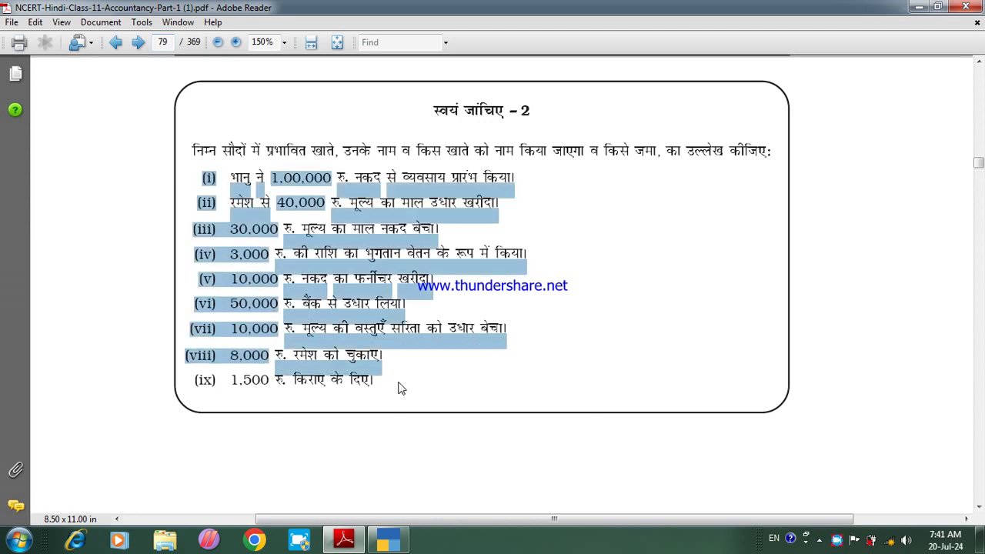
click(405, 387)
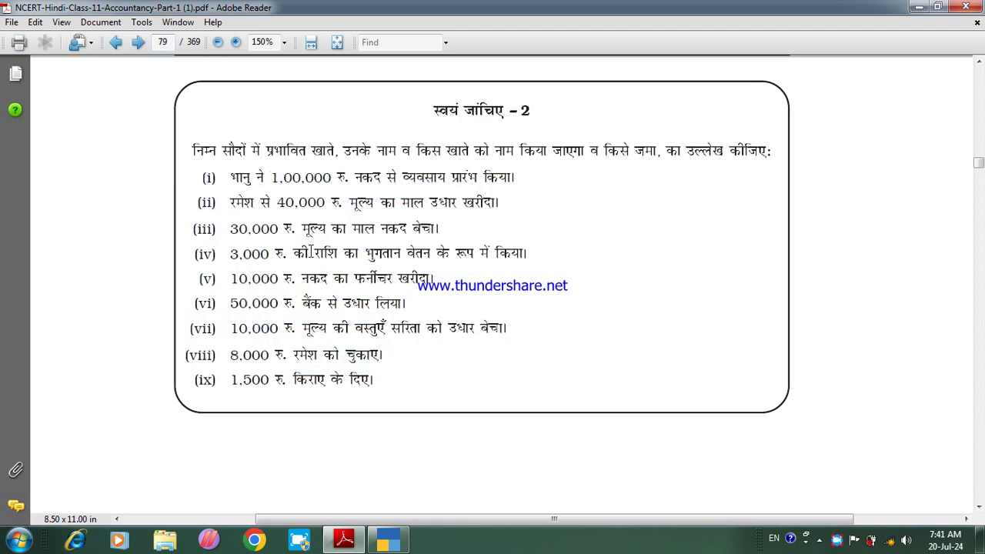
key(ctrl+plus)
key(Right)
key(Right)
key(Right)
key(Right)
key(Right)
key(Right)
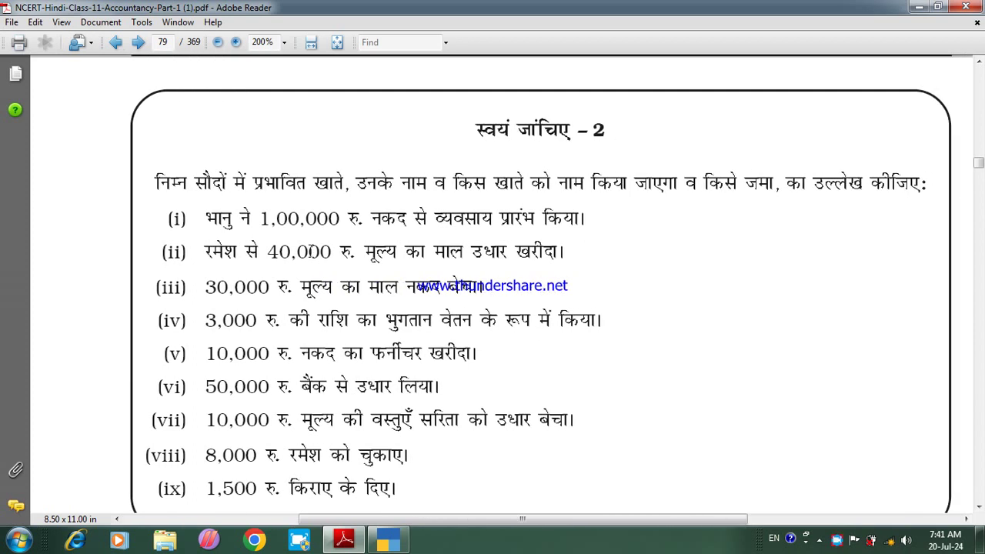
key(Down)
key(Down)
key(Down)
key(Right)
key(Right)
key(Right)
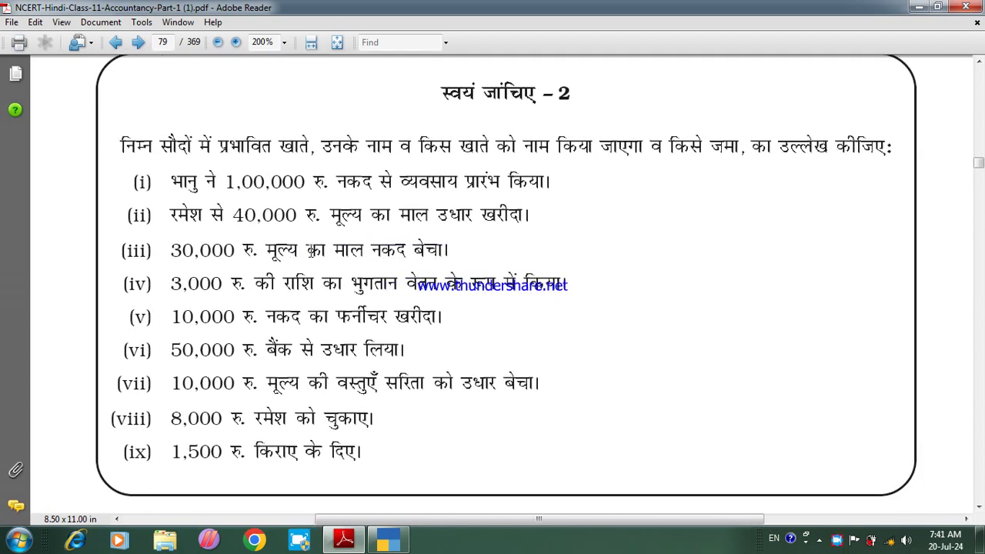
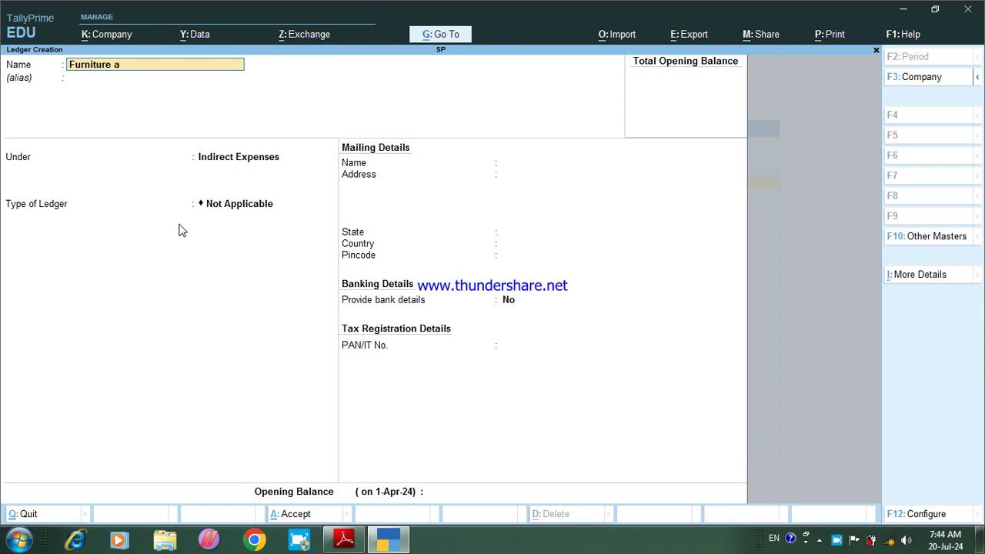
Step: Finish the Furniture A/c ledger under Fixed Assets and save it
text(c)
key(Return)
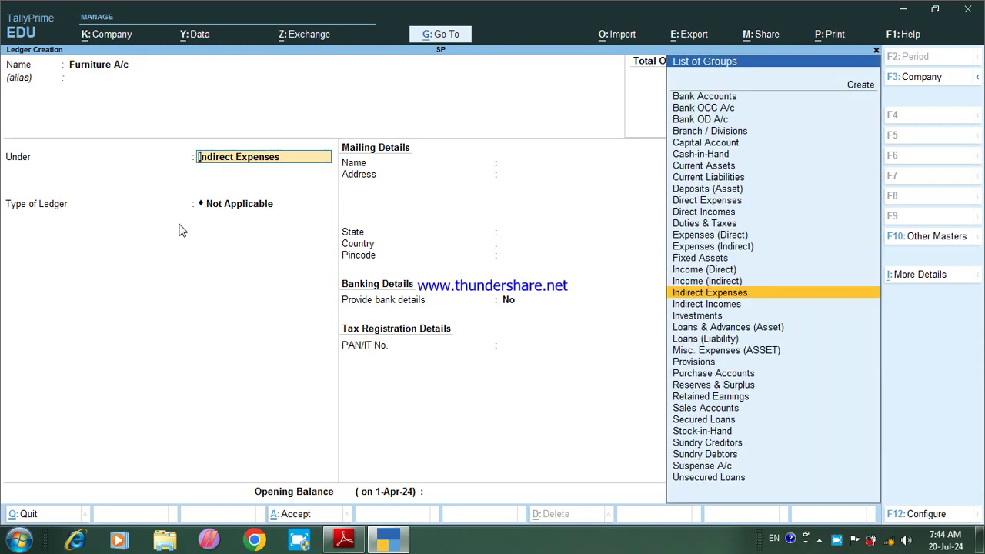
text(F)
key(Return)
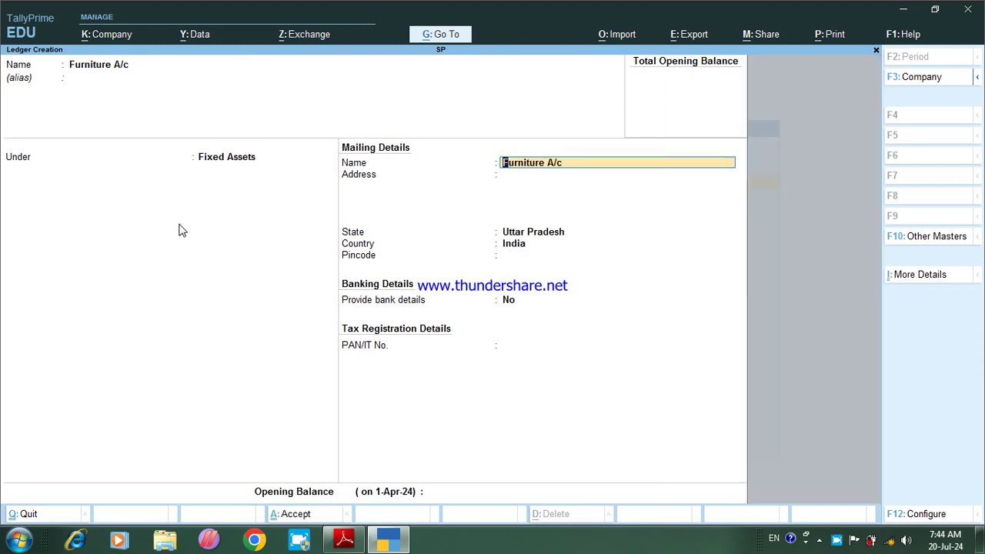
key(ctrl+a)
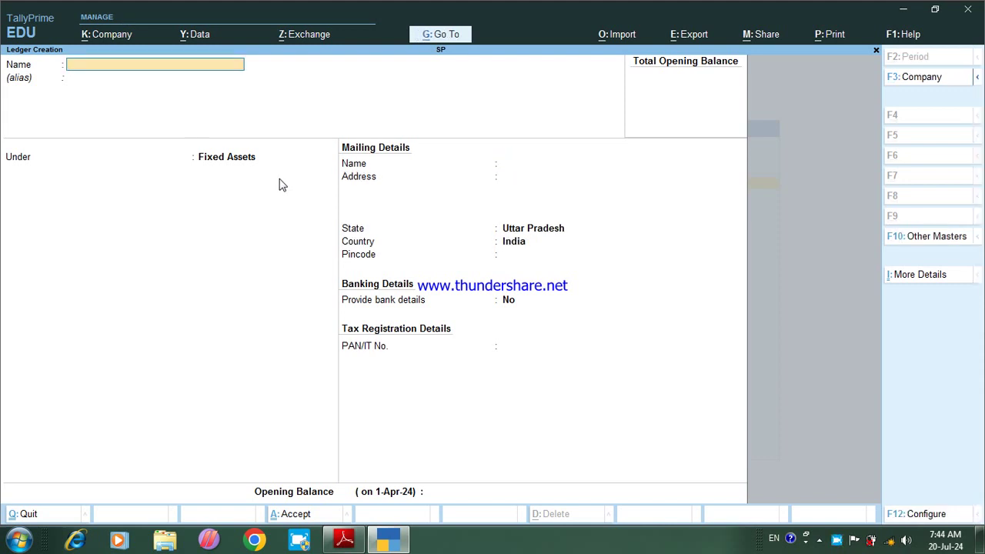
Step: After checking the exercise PDF, create the Loan A/c ledger under Secured Loans and save it
click(344, 541)
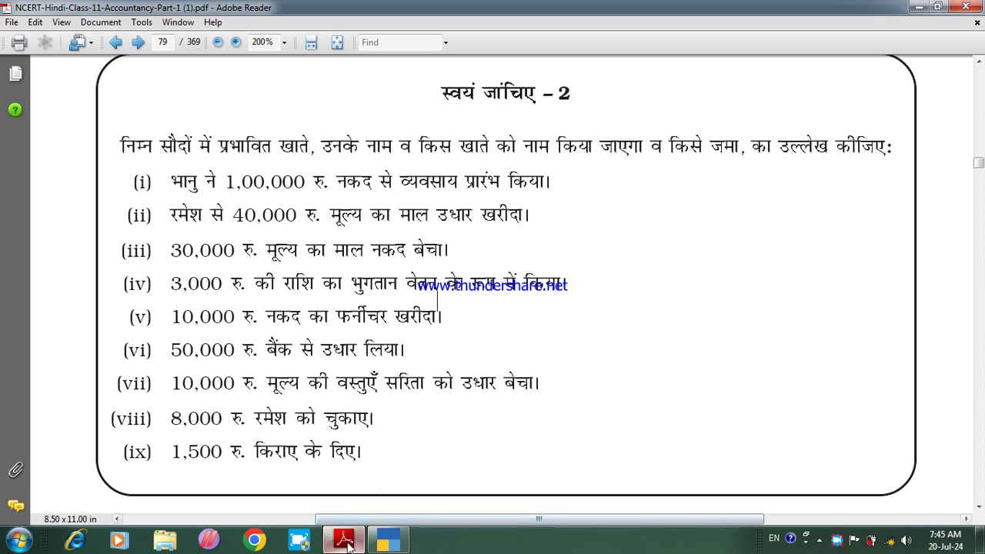
click(388, 540)
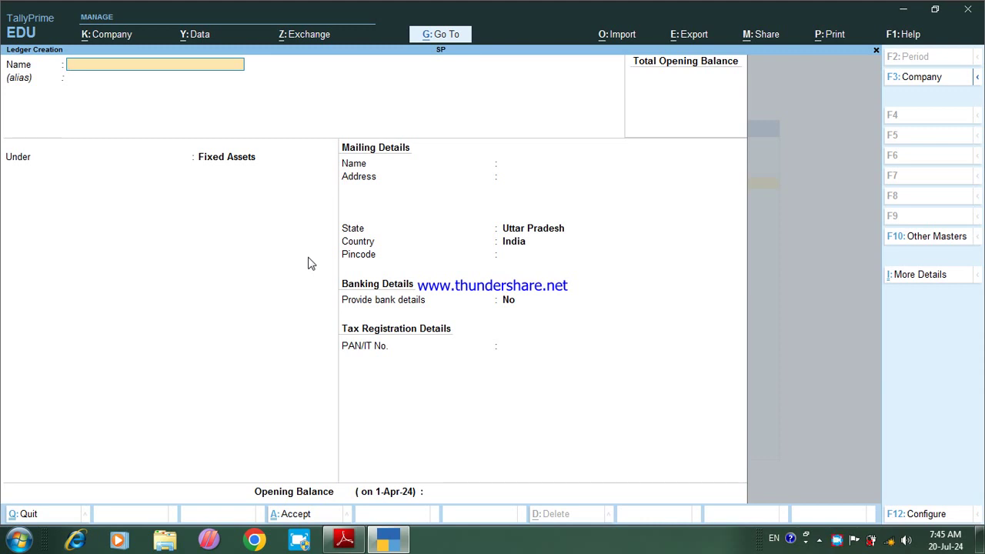
text(oan a/c)
key(Return)
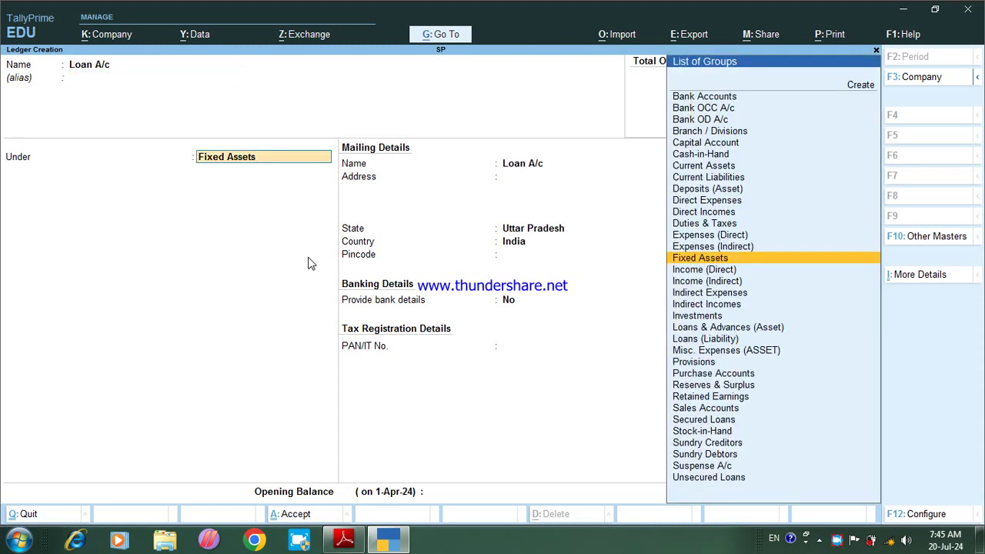
text(S)
key(Down)
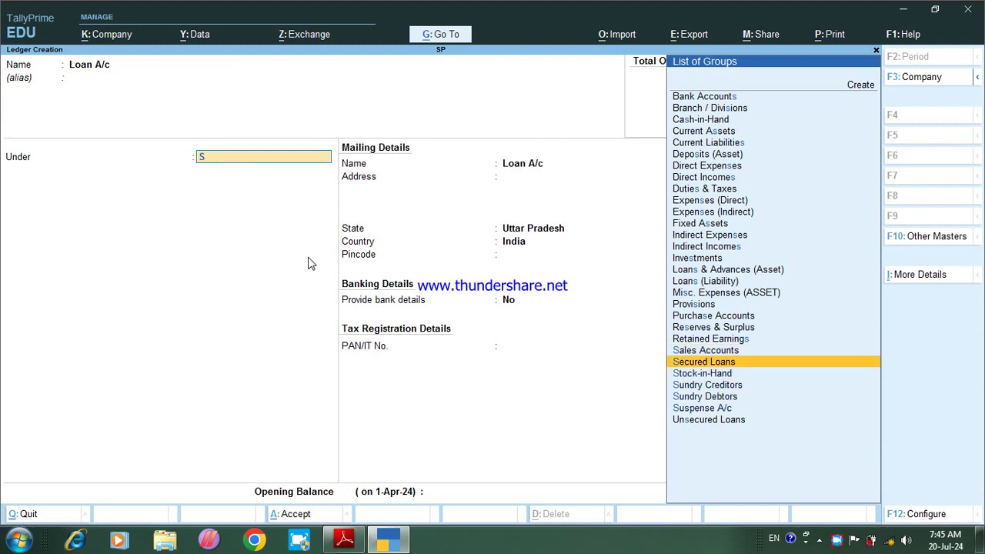
key(Down)
key(Down)
key(Down)
key(Down)
key(Down)
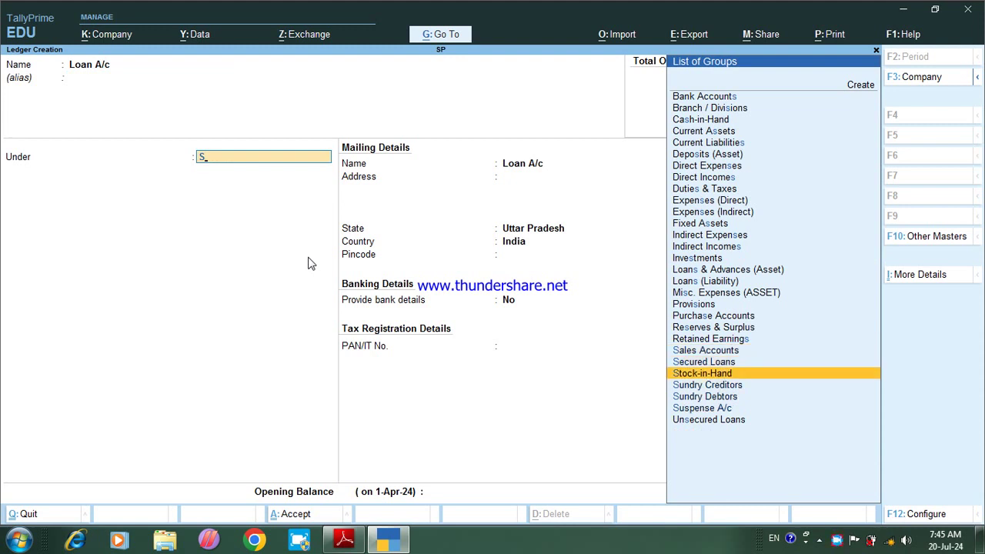
key(Up)
key(Up)
key(Up)
key(Up)
key(Up)
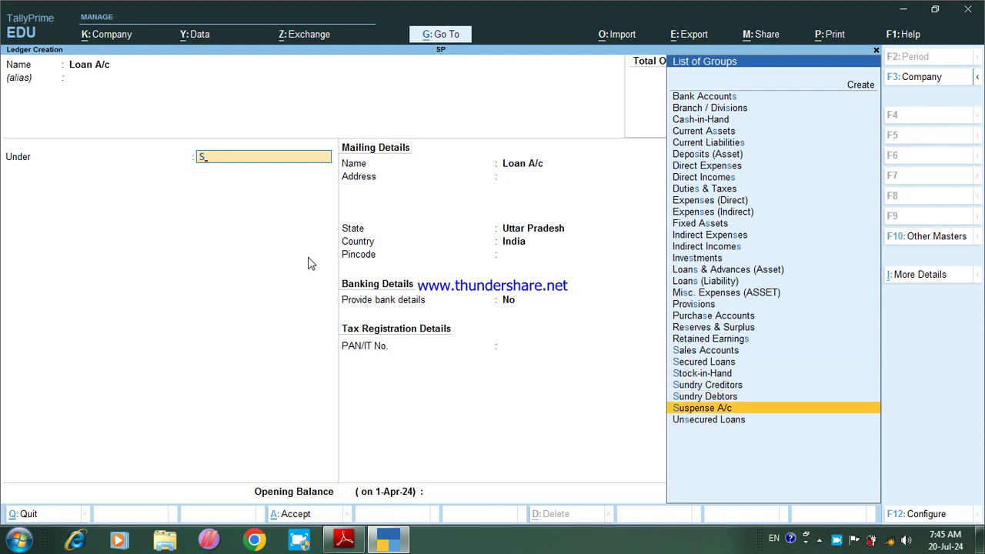
key(Return)
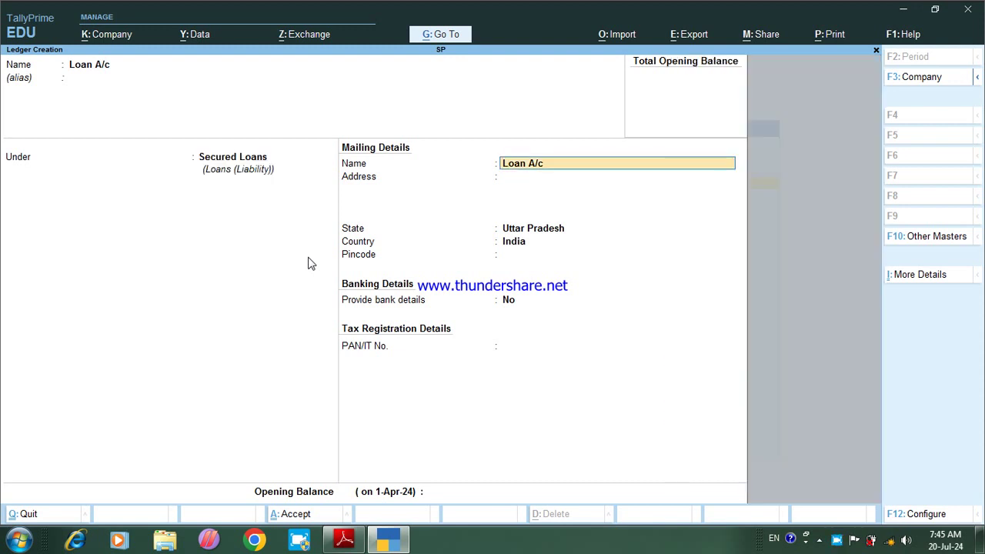
key(Return)
key(Return)
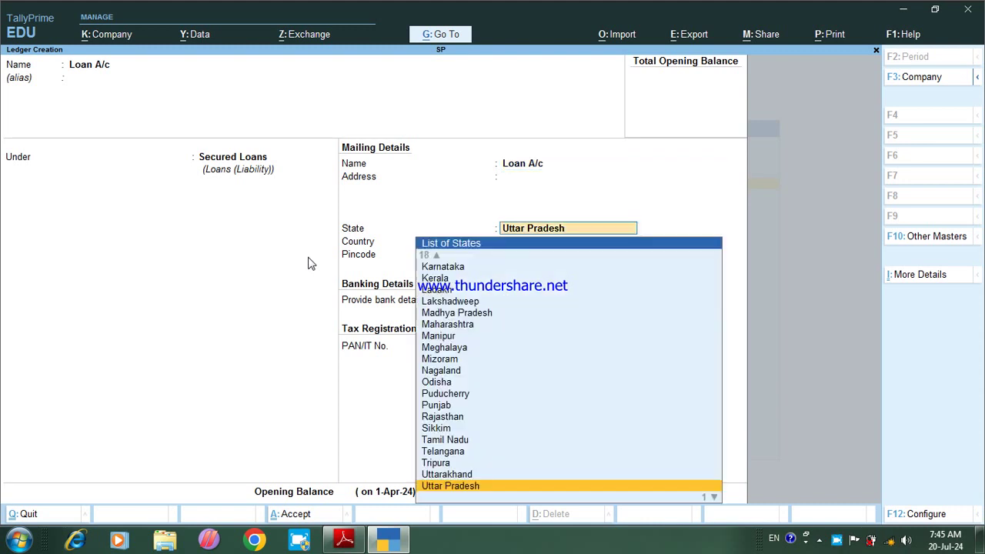
key(ctrl+a)
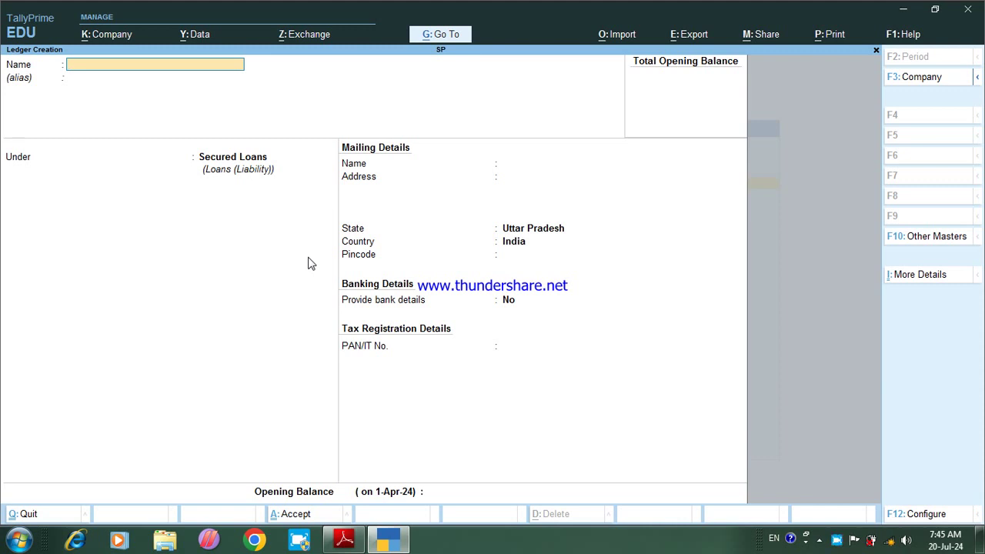
Step: Create the Bank A/c ledger under Bank OD A/c and save it
click(344, 540)
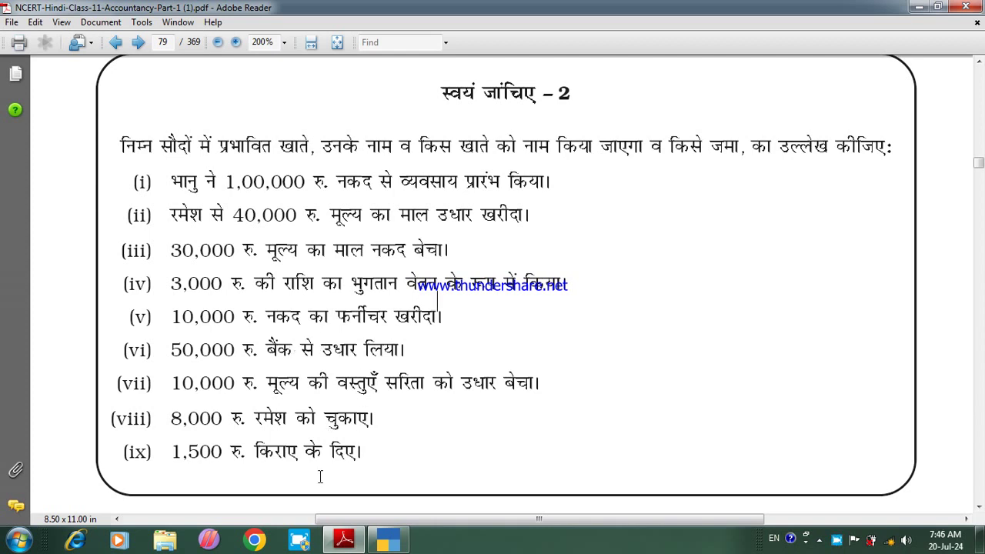
click(388, 541)
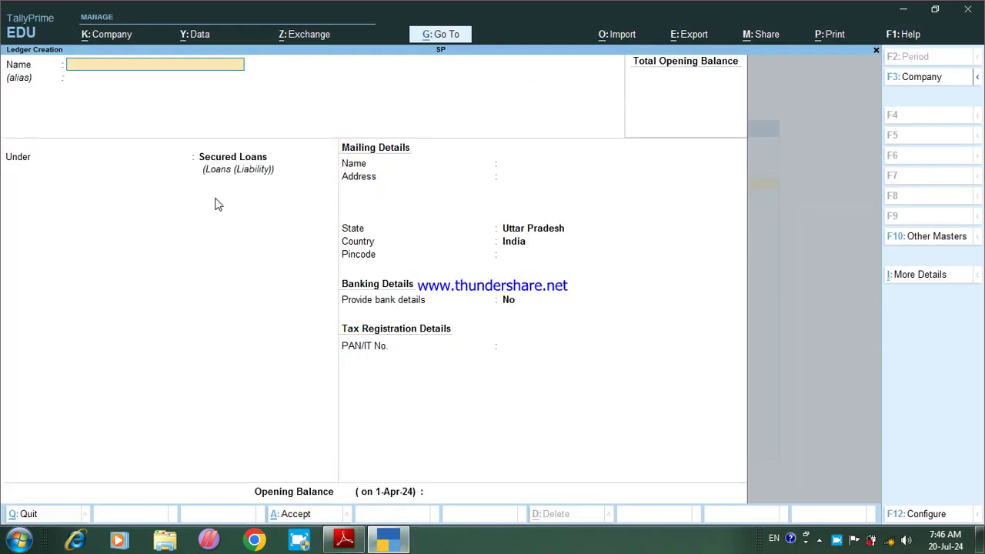
text(Bank A/c)
key(Return)
key(Return)
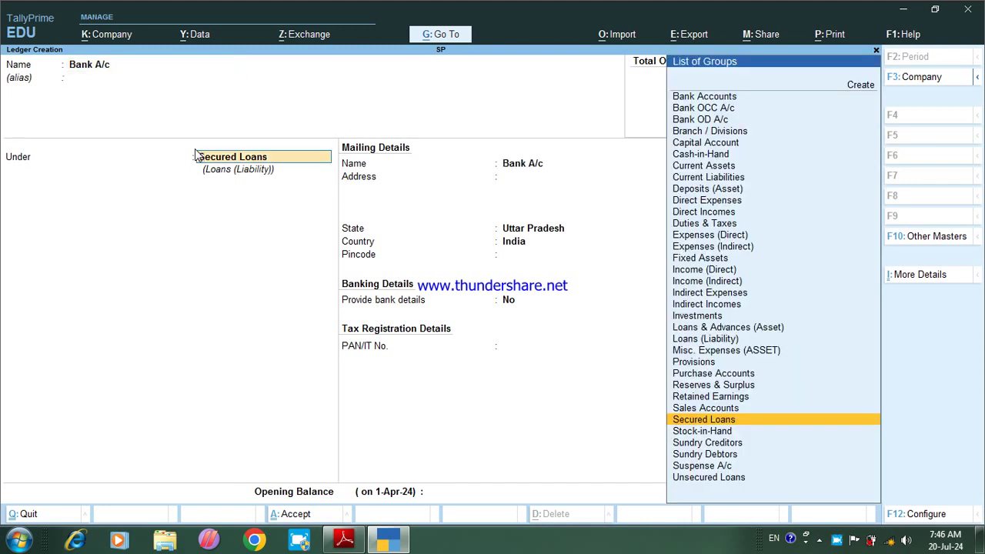
text(b)
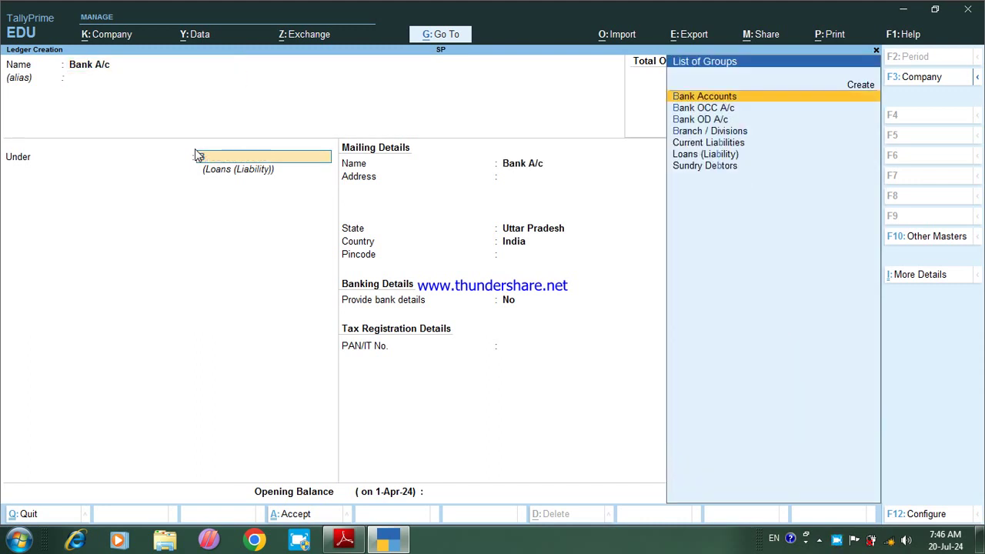
key(Down)
key(Down)
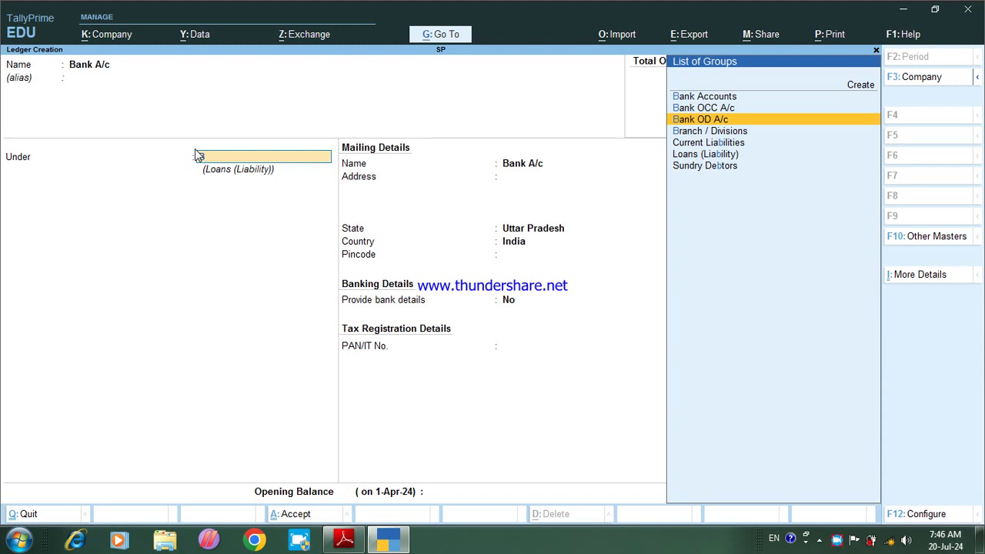
key(Return)
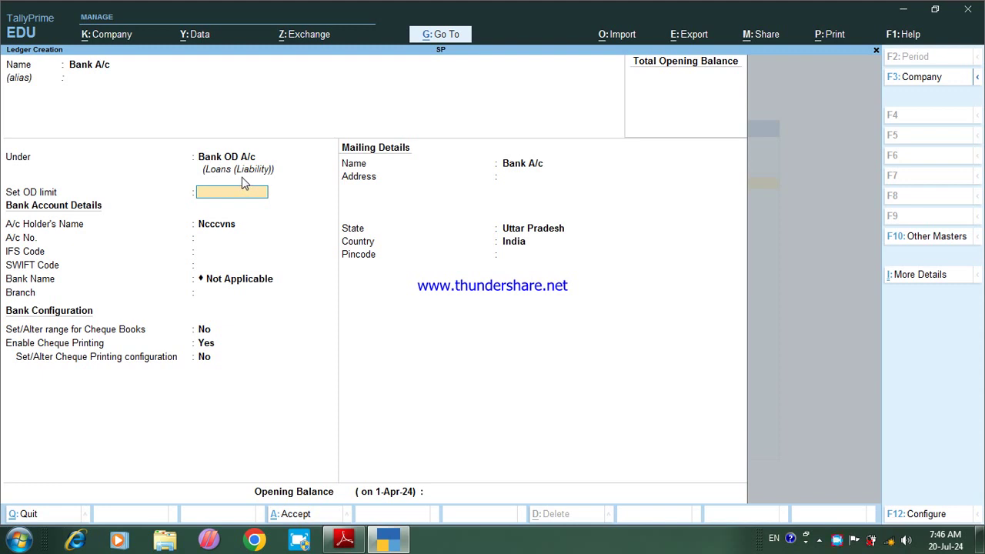
key(ctrl)
key(ctrl+a)
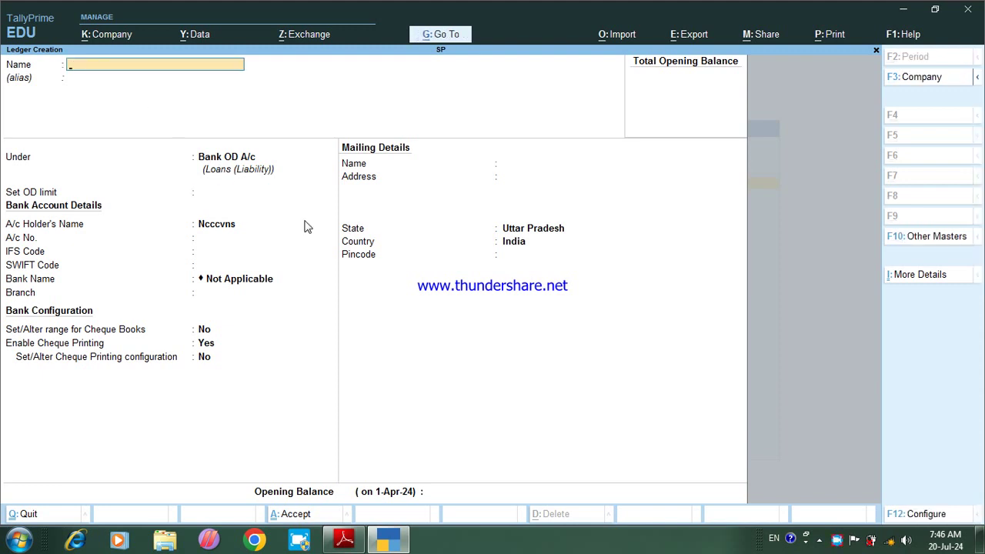
Step: Read transactions (iii) and (vii) in the NCERT exercise PDF before the next ledger
click(344, 540)
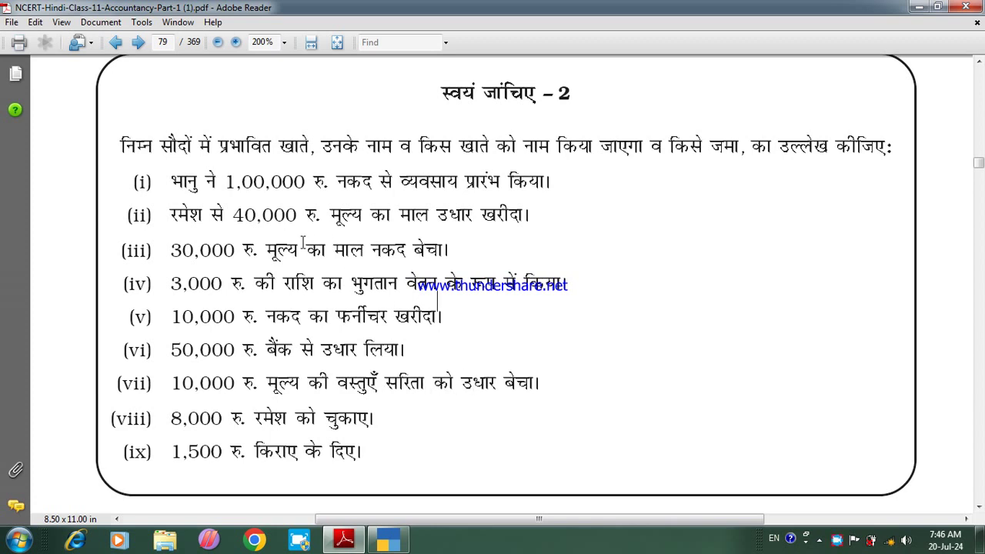
drag(267, 257, 327, 253)
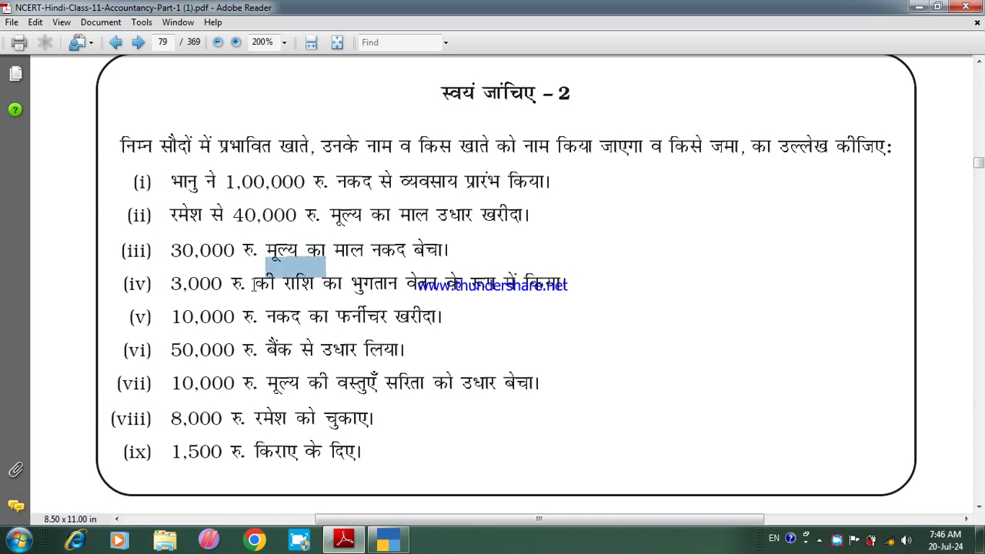
click(299, 400)
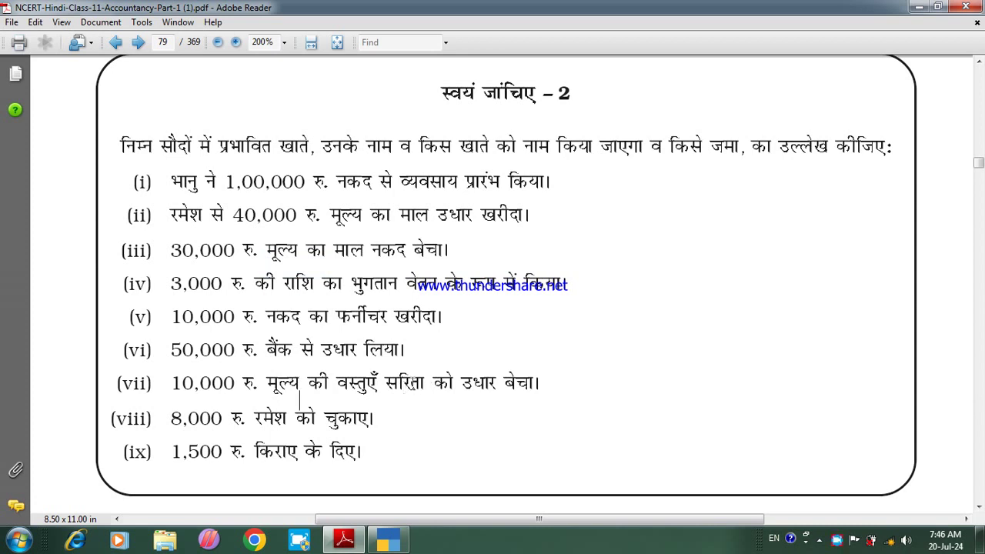
drag(390, 383, 425, 377)
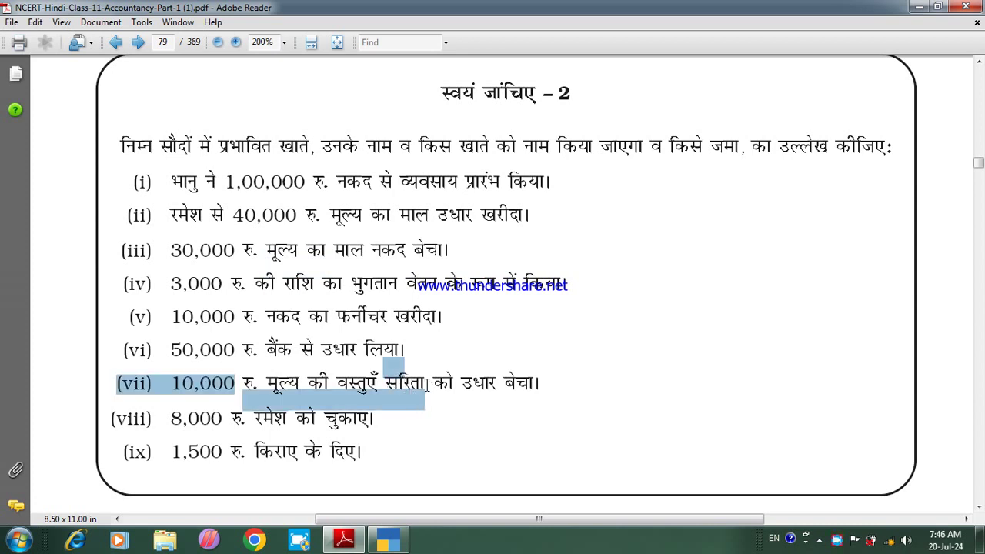
click(424, 400)
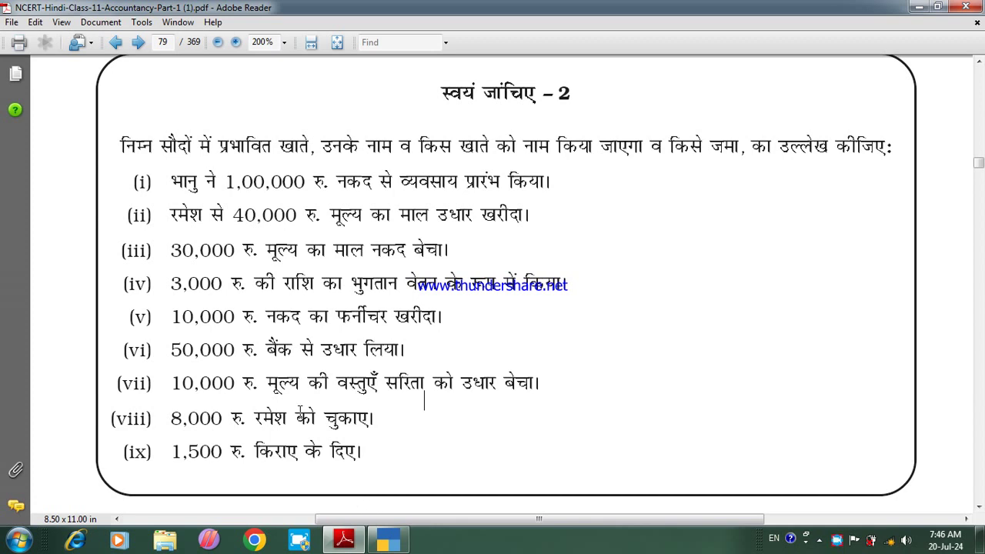
click(386, 541)
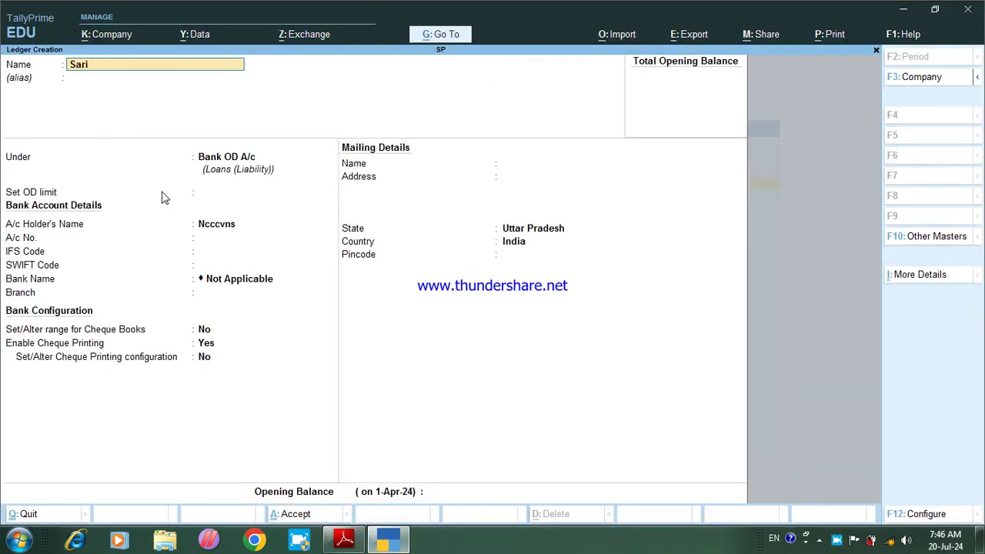
Step: Save the credit customer's ledger under Sundry Debtors and bring the exercise PDF forward
key(Return)
key(Return)
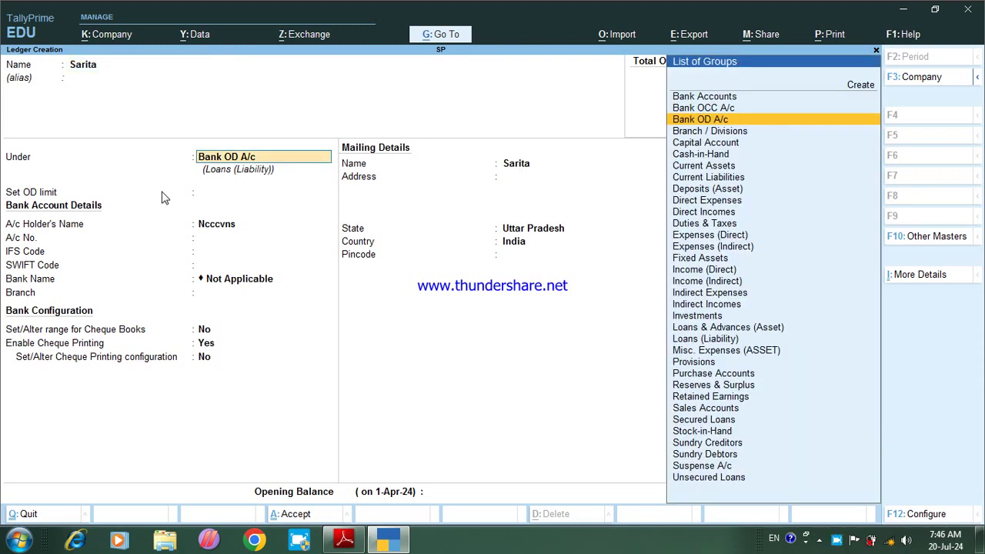
text(S)
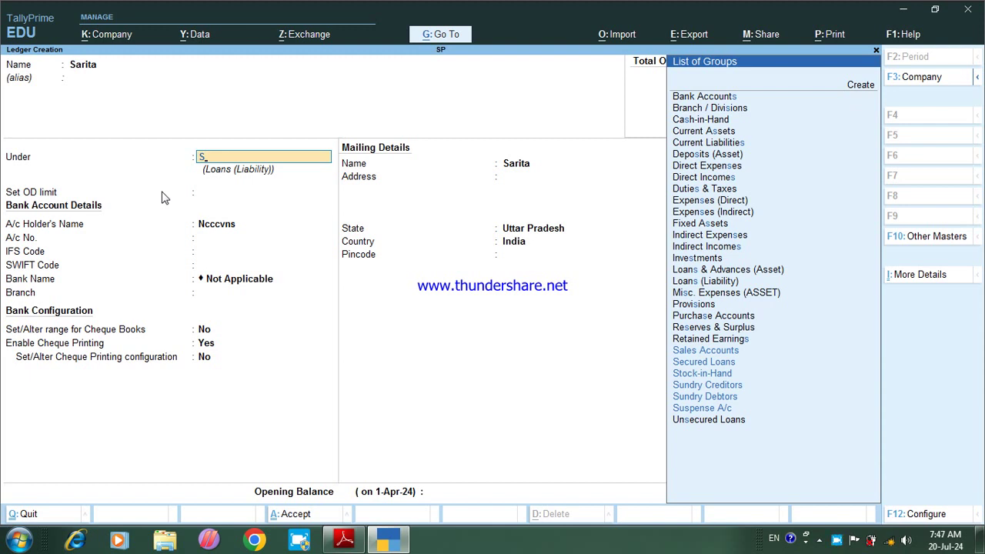
key(Down)
key(Down)
key(Down)
key(Down)
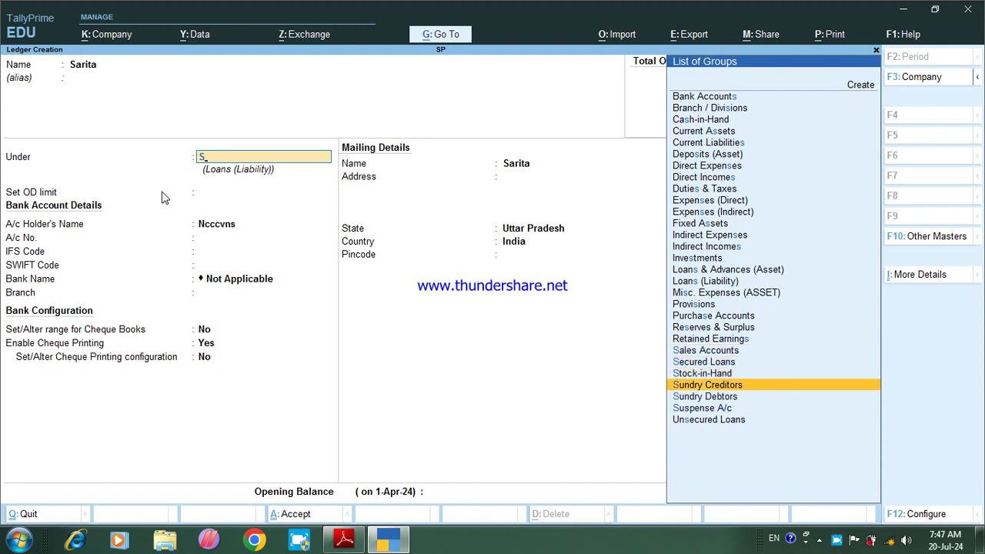
key(Down)
key(Return)
key(ctrl+a)
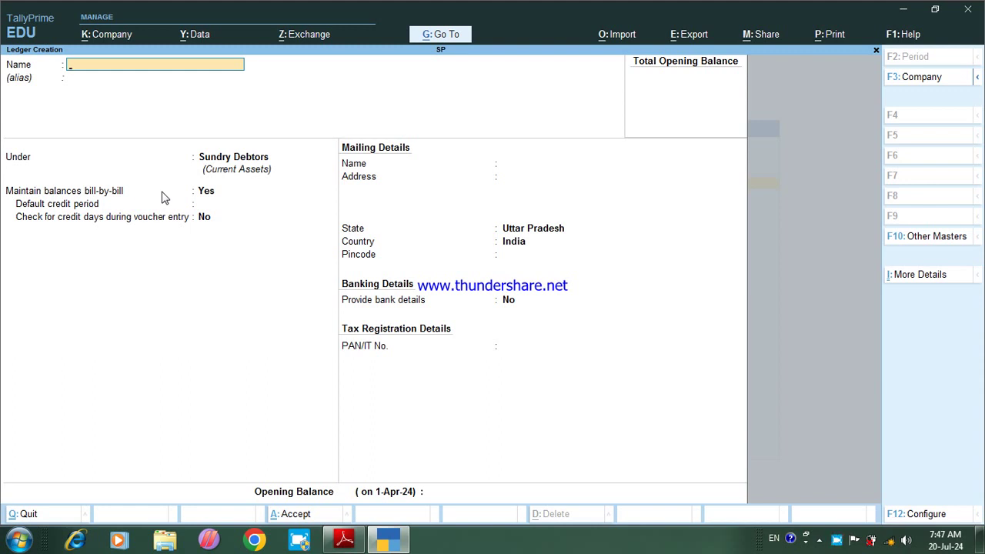
click(343, 543)
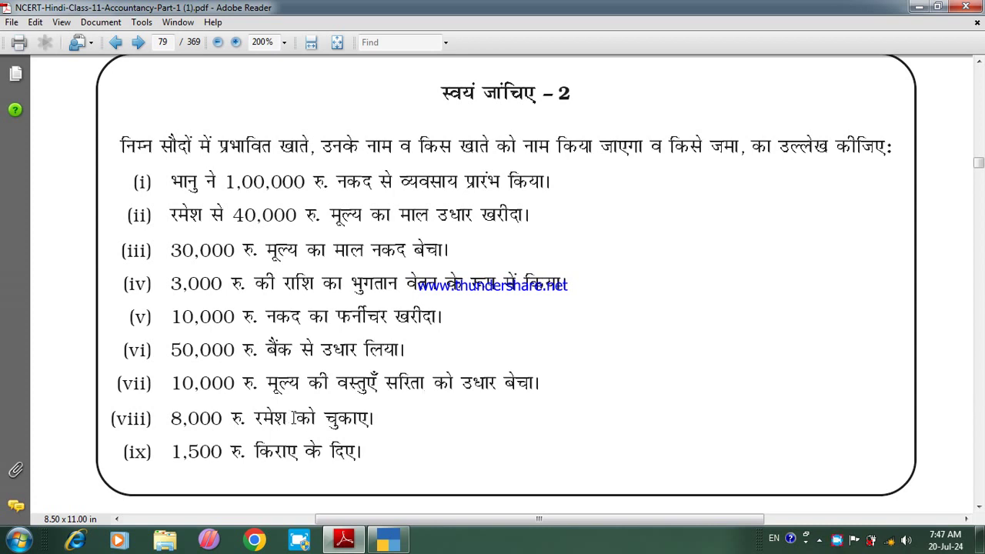
Step: Review items (i), (ii) and the rent transaction (ix) in the exercise PDF
click(388, 540)
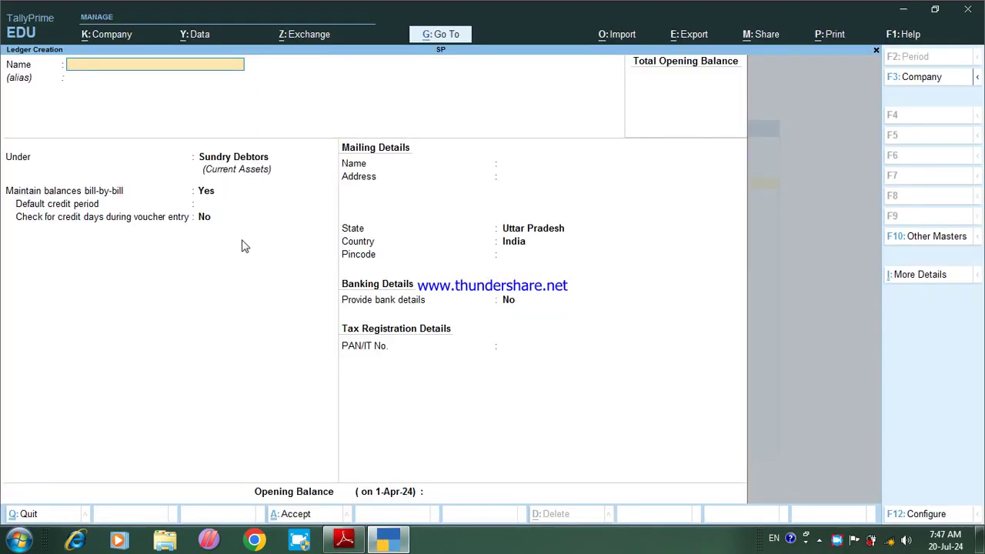
click(344, 540)
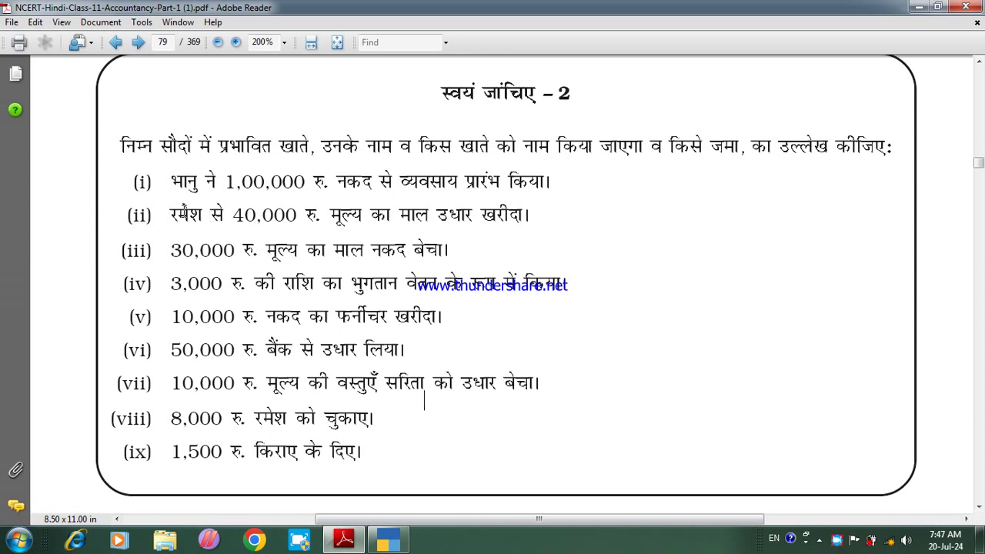
drag(184, 213, 205, 193)
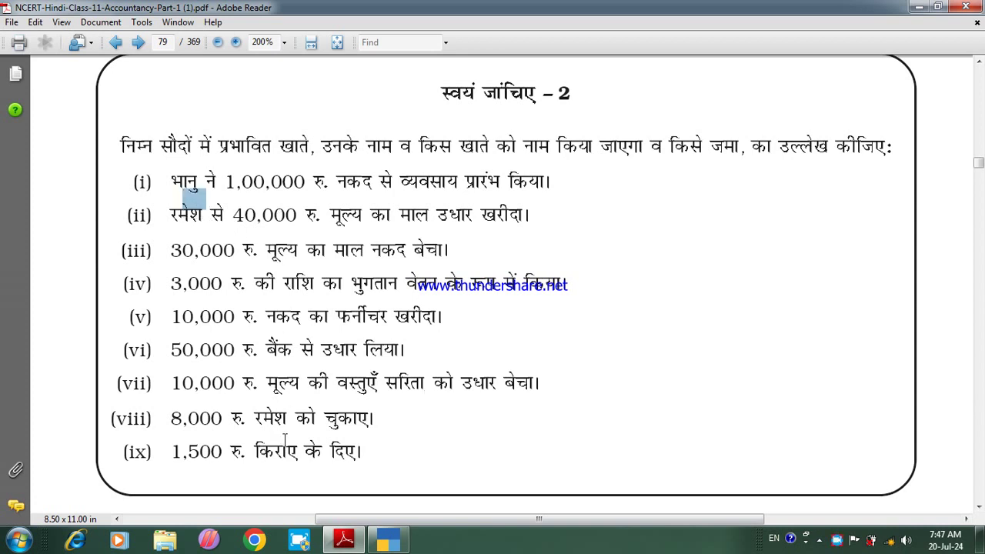
click(288, 435)
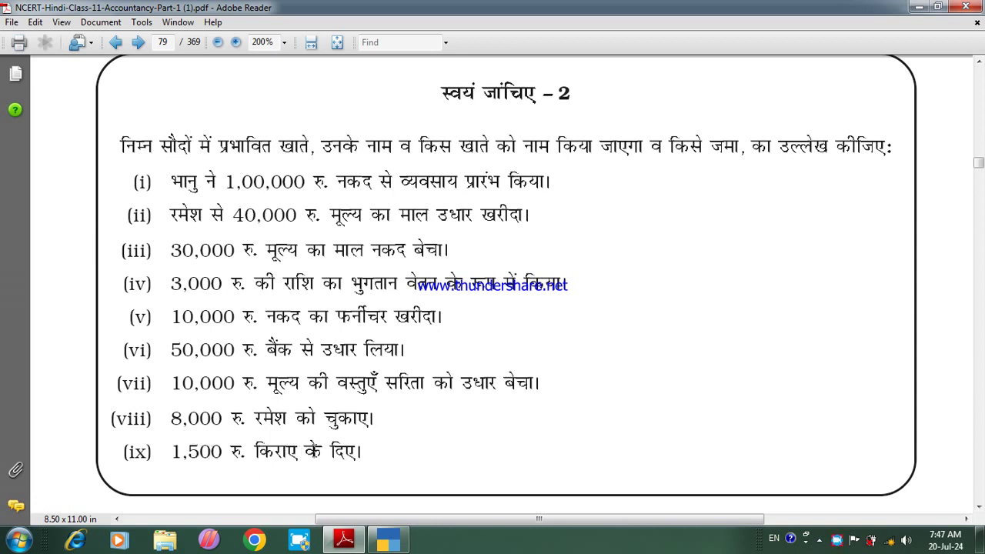
drag(282, 435, 256, 437)
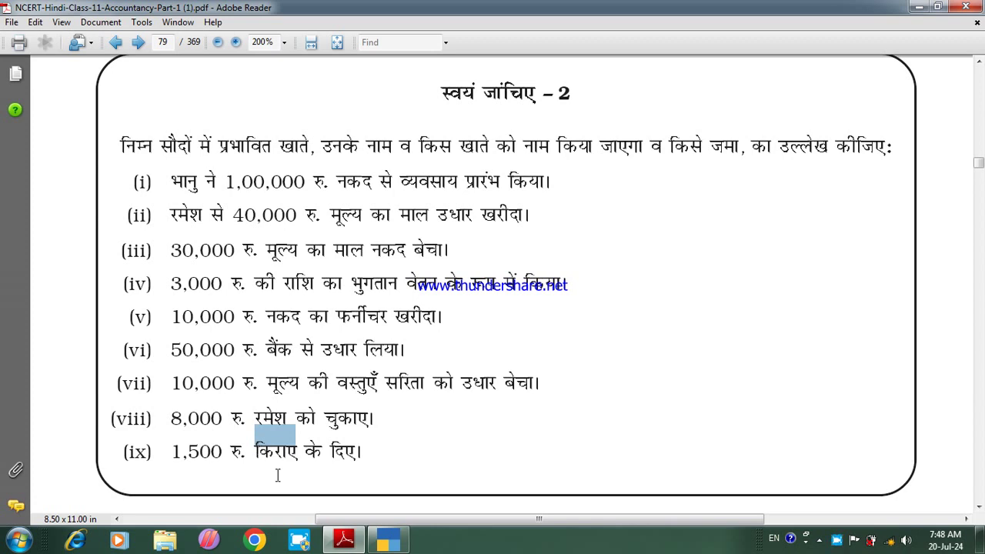
click(388, 540)
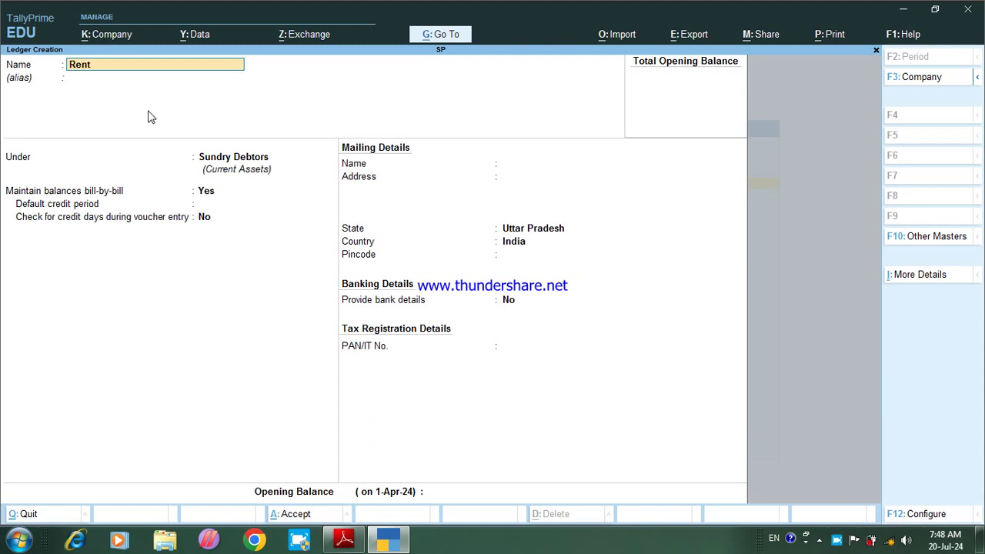
Step: Finish the Rent A/c ledger under Indirect Expenses and save it
text(c)
key(Return)
key(Return)
text(i)
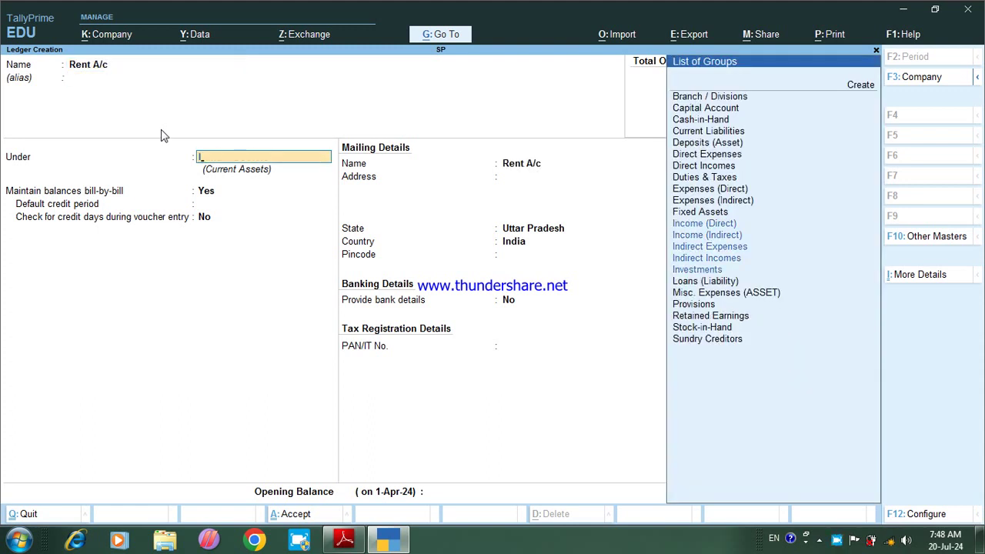
key(Down)
key(Down)
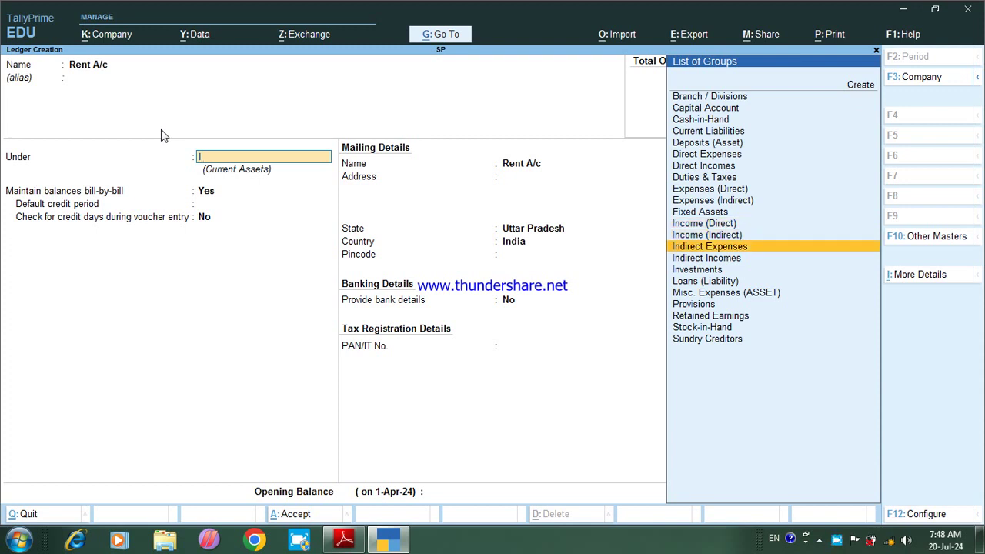
key(Return)
key(Return)
key(ctrl+a)
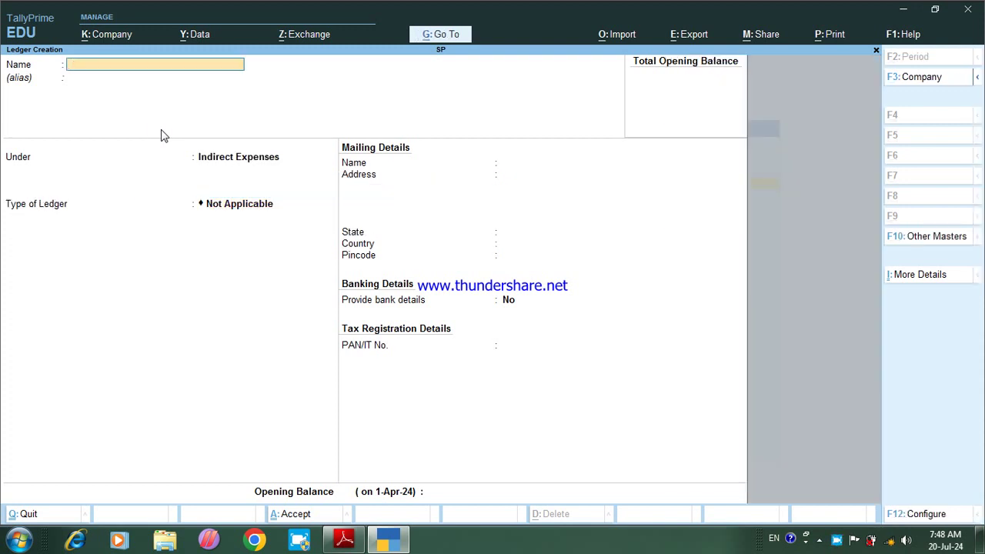
Step: Leave ledger creation and open voucher entry from the Gateway of Tally
key(Escape)
key(Return)
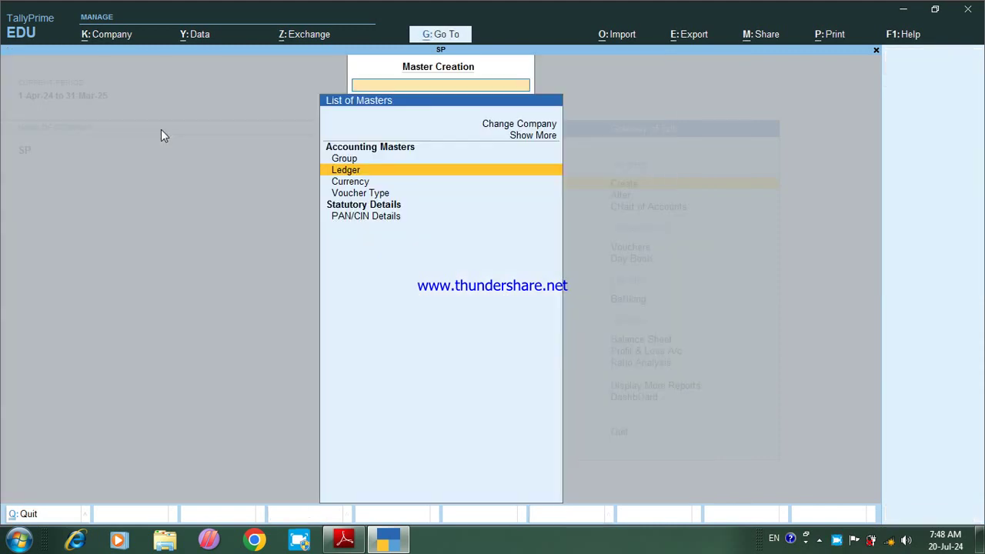
key(Escape)
key(Down)
key(Down)
key(Down)
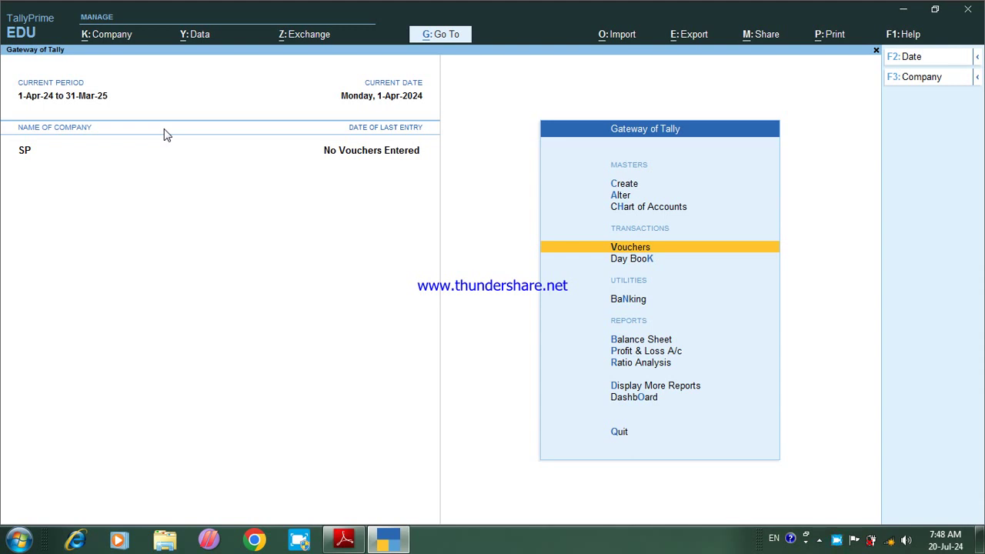
key(Return)
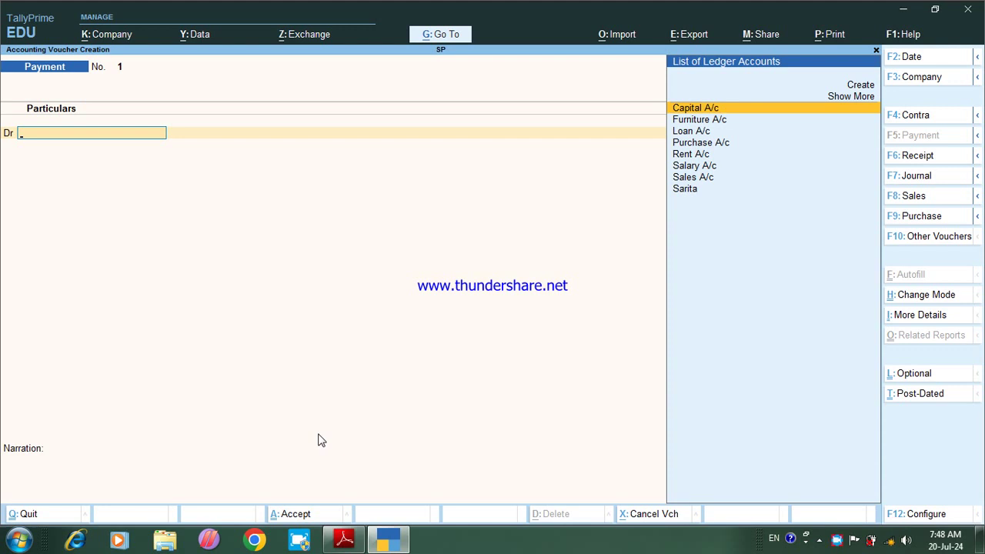
Step: Note item (i) in the PDF, then start a Receipt voucher crediting Capital A/c
click(344, 540)
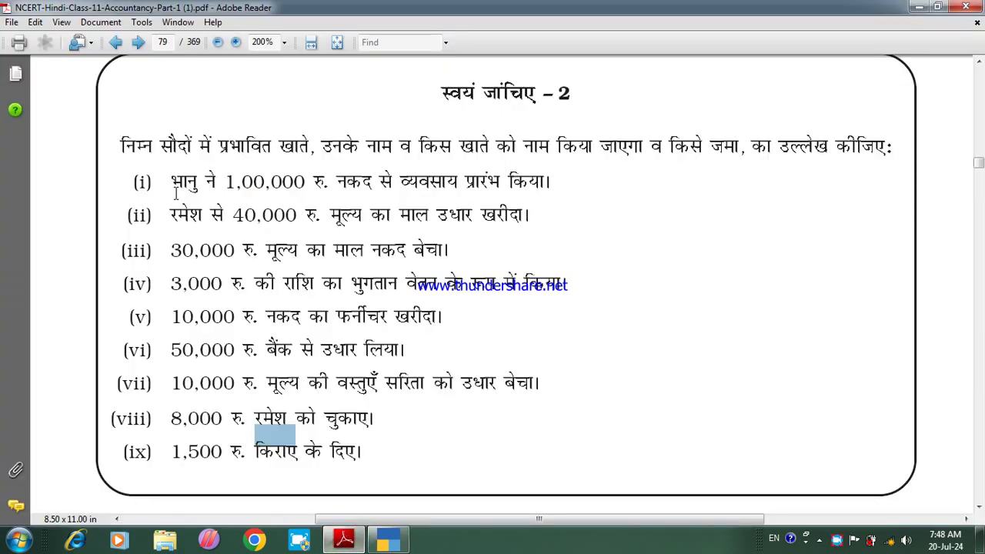
click(268, 208)
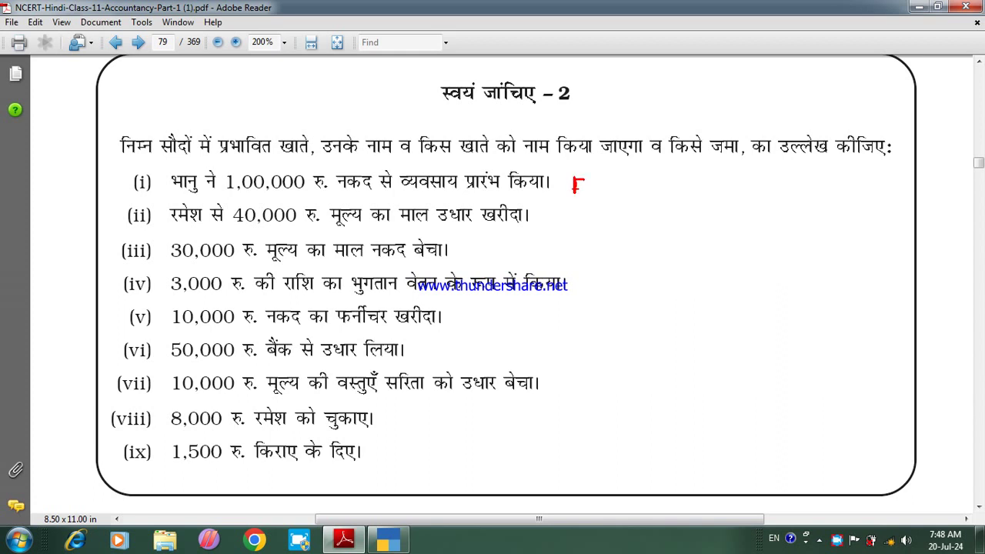
drag(606, 176, 602, 189)
click(387, 541)
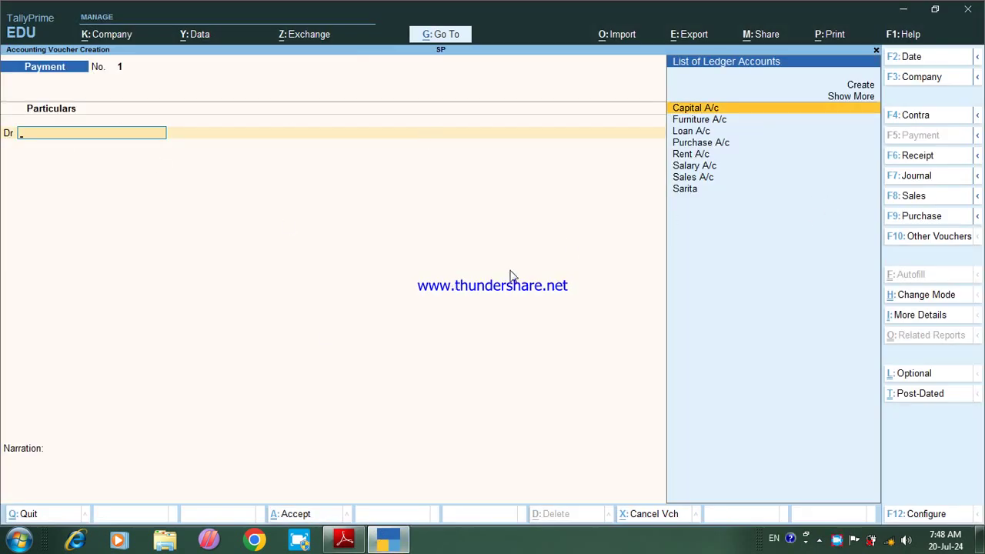
key(F6)
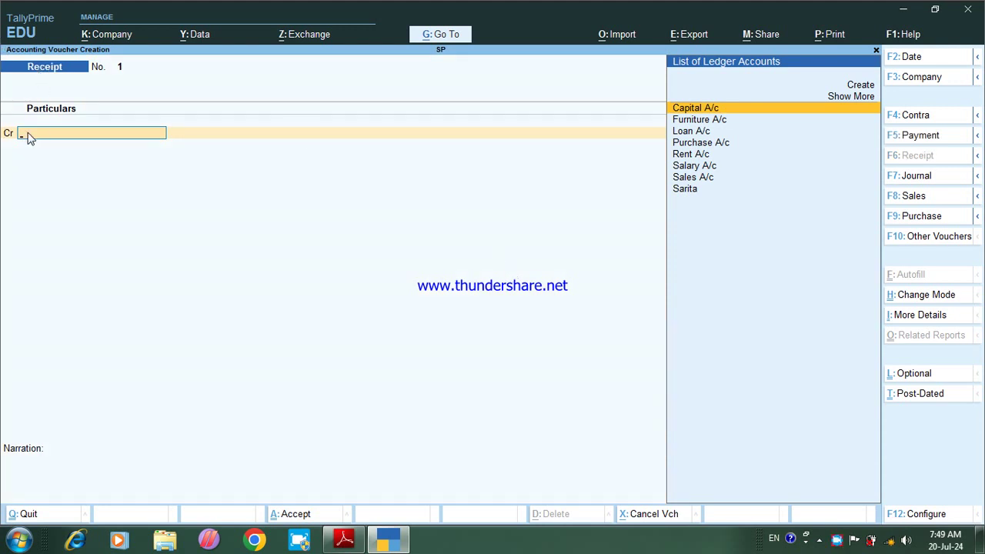
key(Return)
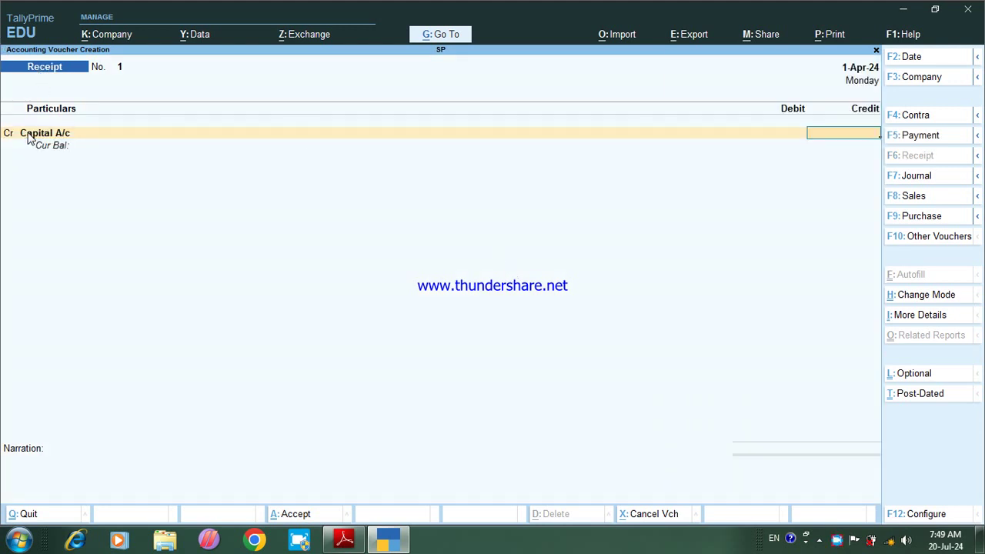
Step: Credit Capital A/c 1,00,000 and debit Cash for 1,00,000.00
text(1000)
key(Return)
text(1)
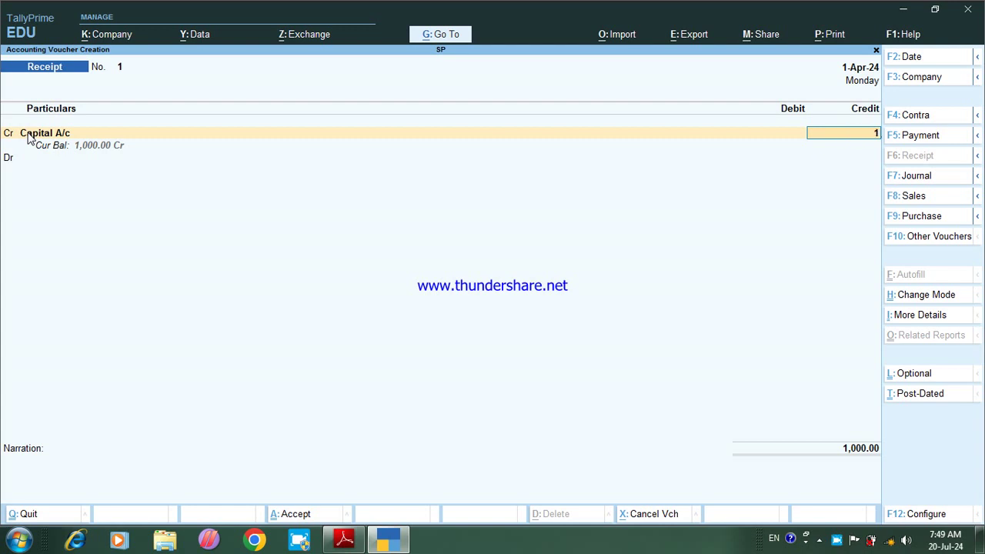
text(00000)
key(Return)
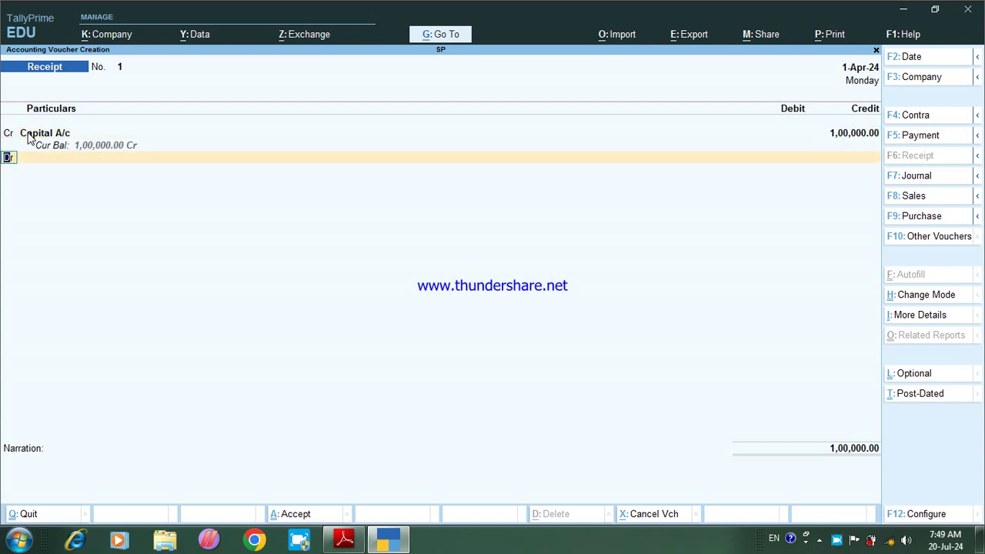
key(Return)
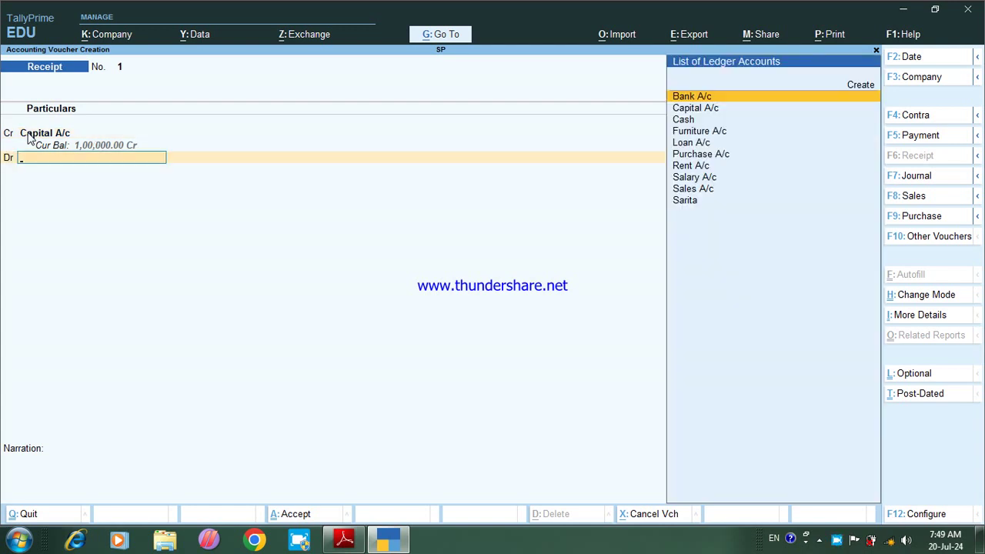
key(Down)
key(Down)
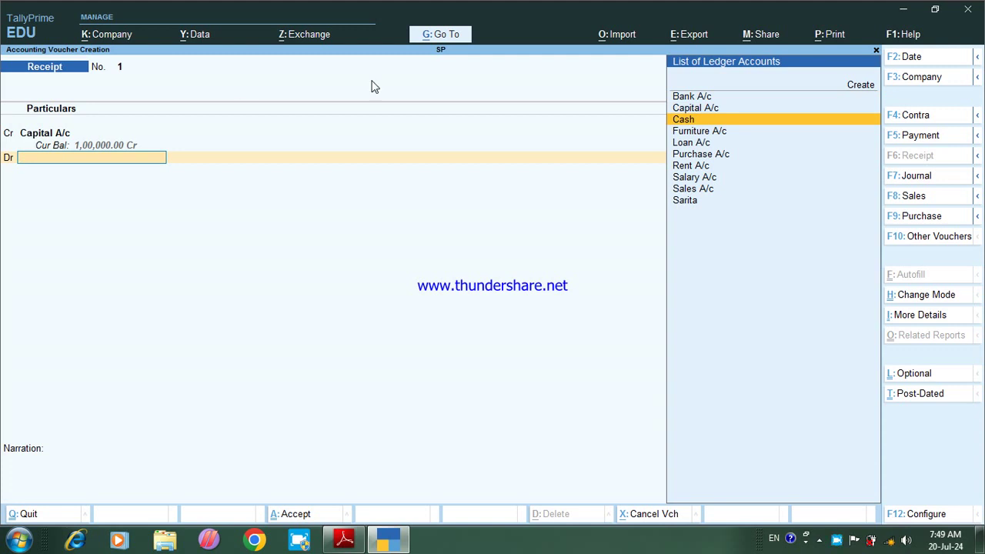
click(683, 121)
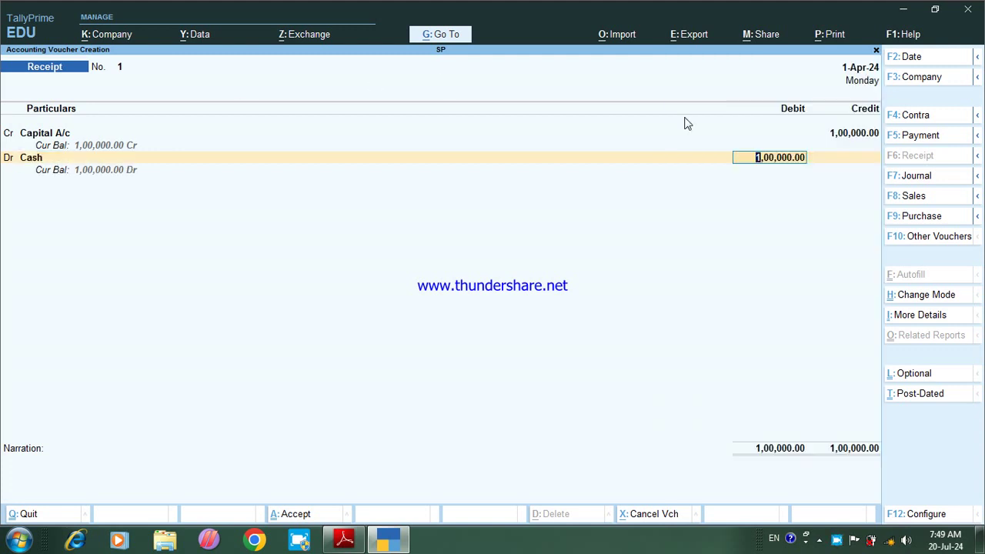
key(Return)
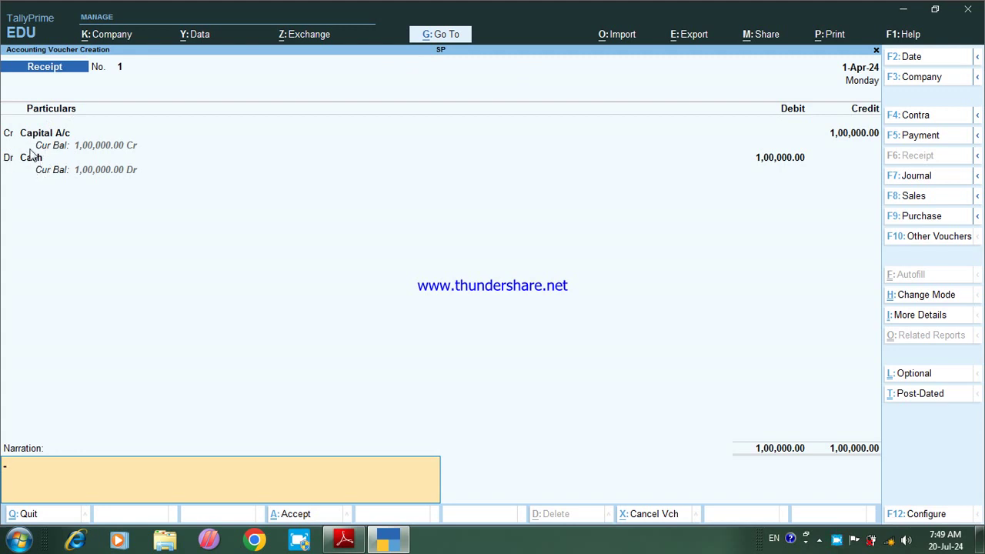
Step: Add the narration 'Being Business Started by cash' and save Receipt No. 1
text(Being Business Start)
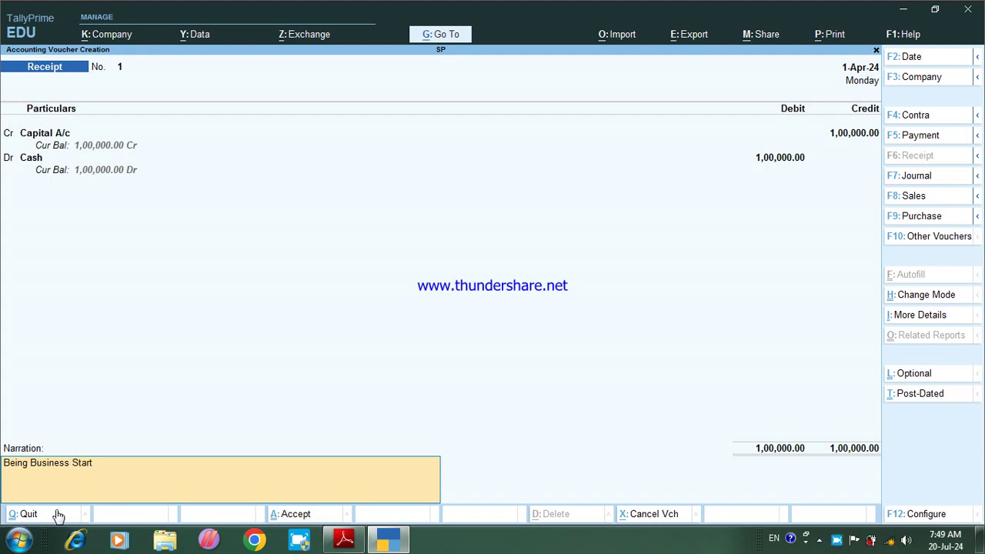
text( by cash)
key(BackSpace)
text(ed by cash)
key(Return)
key(Return)
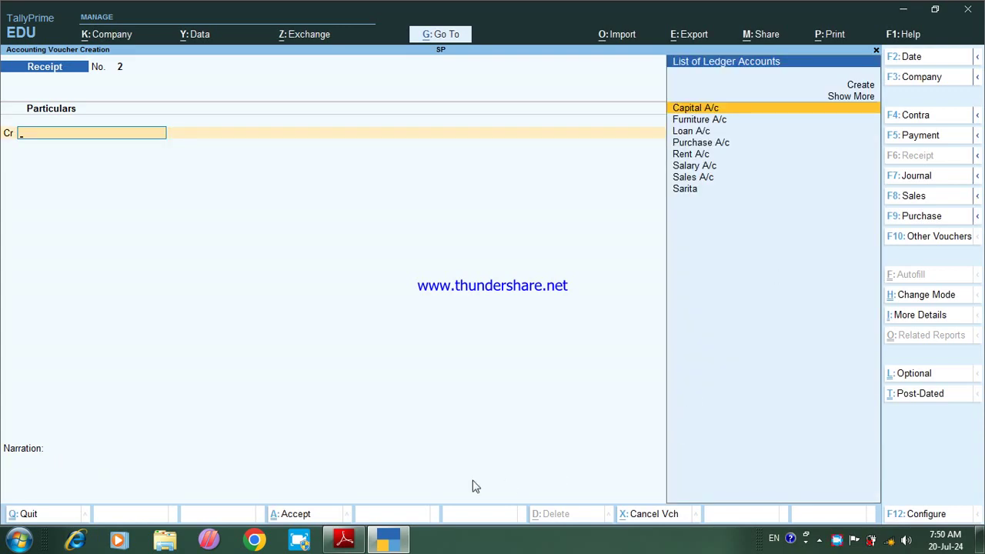
Step: Annotate and clear item (i) in the PDF, then change the voucher type to Purchase
click(344, 540)
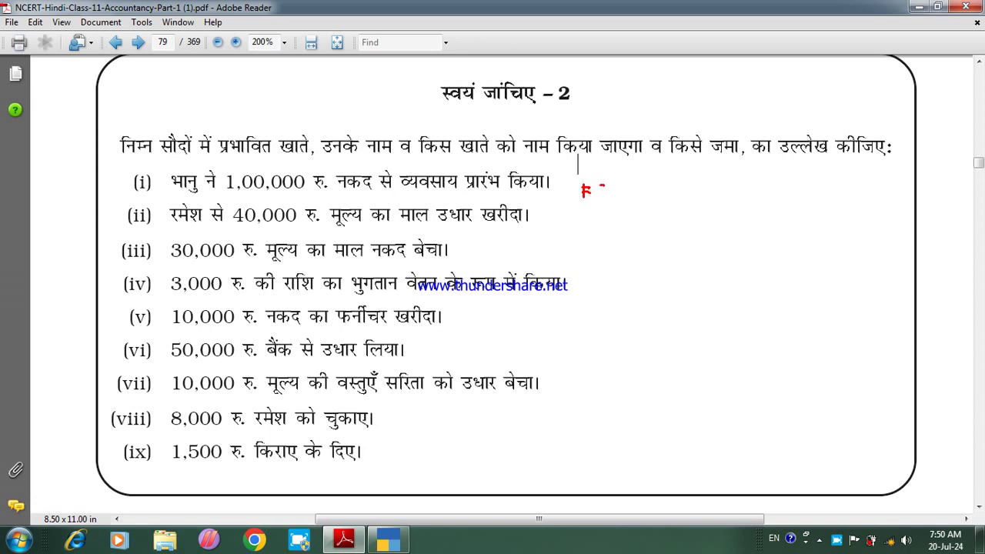
mouse_move(599, 185)
mouse_down()
mouse_move(605, 195)
mouse_move(608, 188)
mouse_up()
key(e)
click(391, 547)
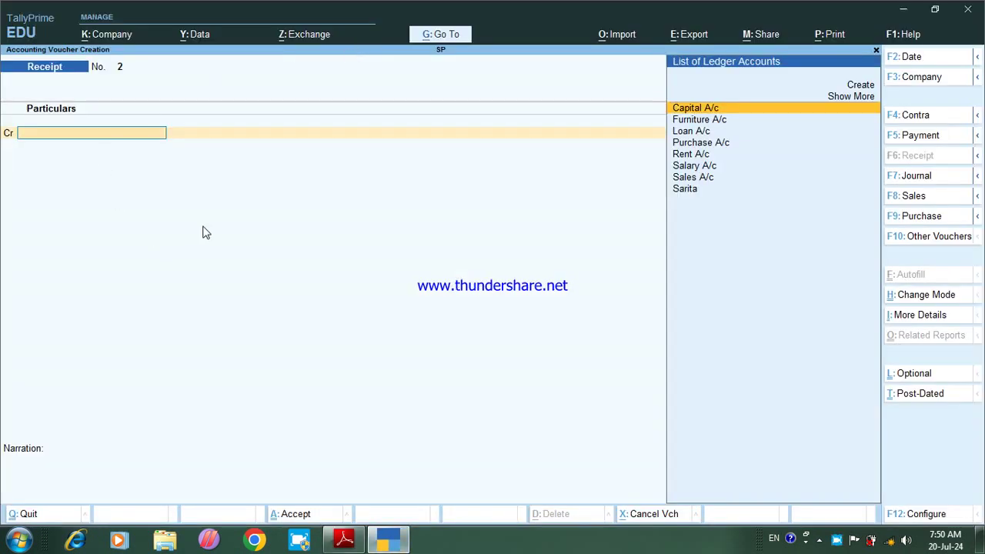
key(F9)
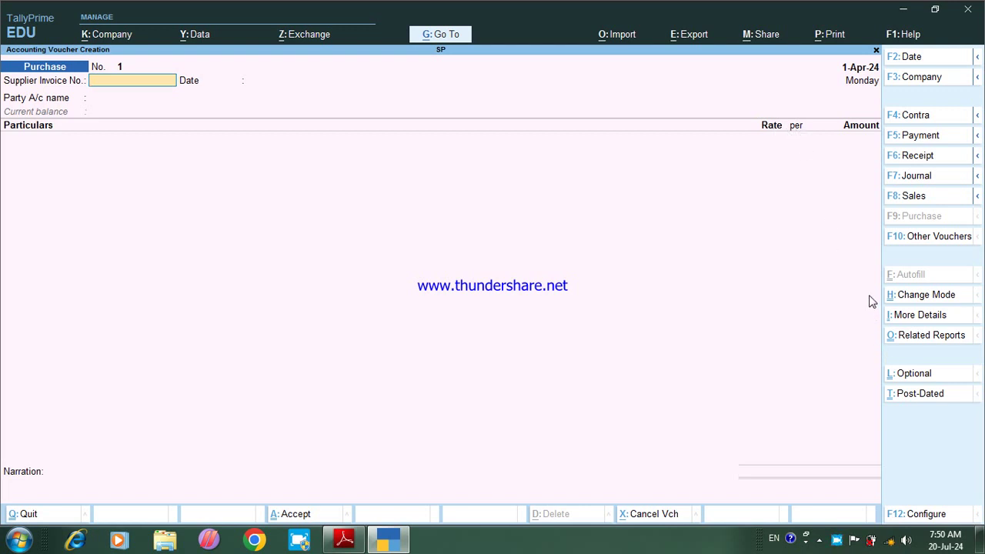
Step: Switch Purchase voucher No. 1 to voucher mode and enter supplier invoice number 456
key(Return)
key(Return)
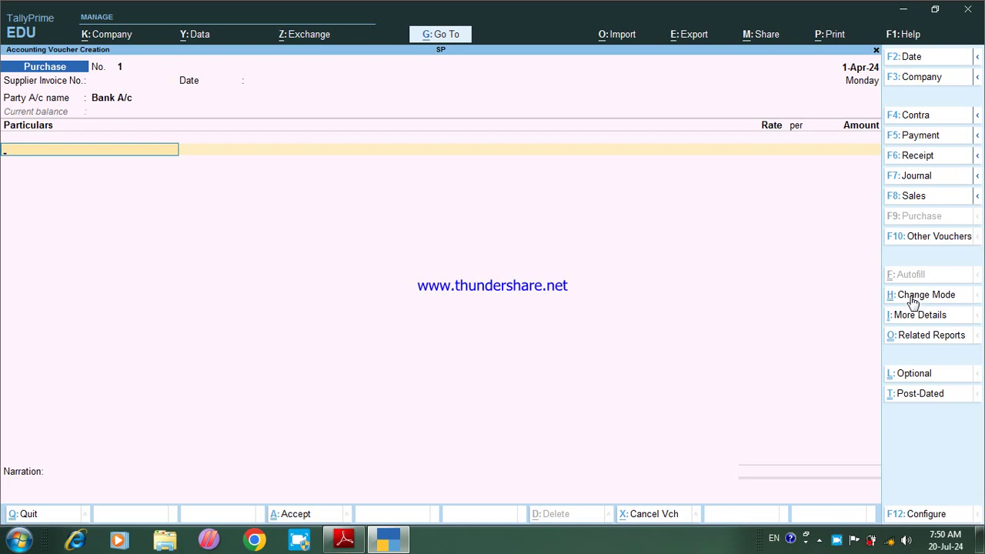
click(916, 295)
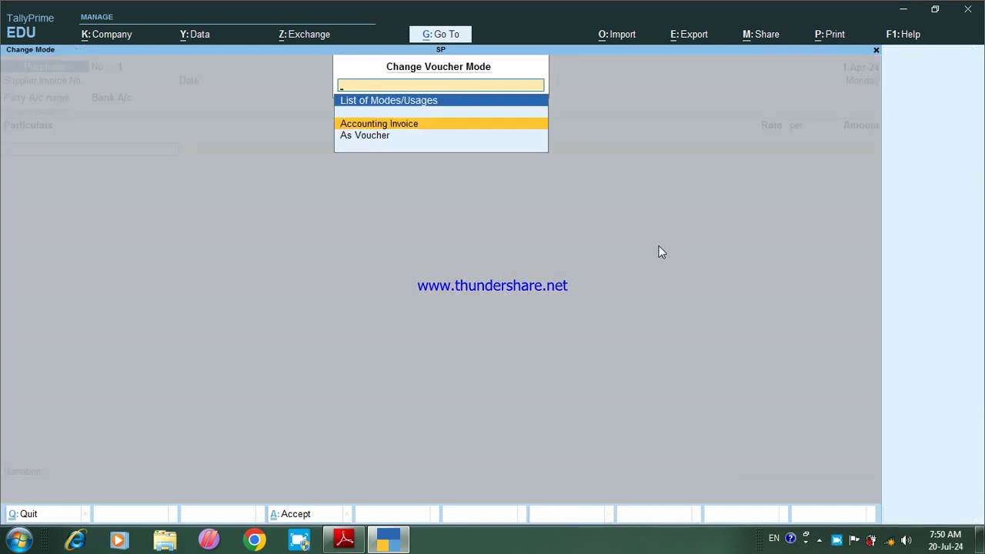
click(364, 139)
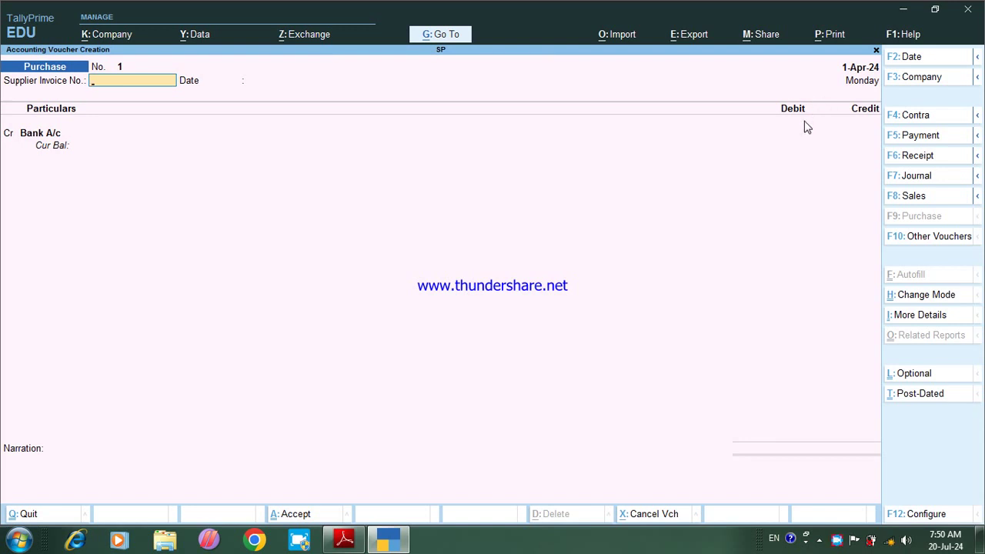
text(456)
key(Return)
key(Return)
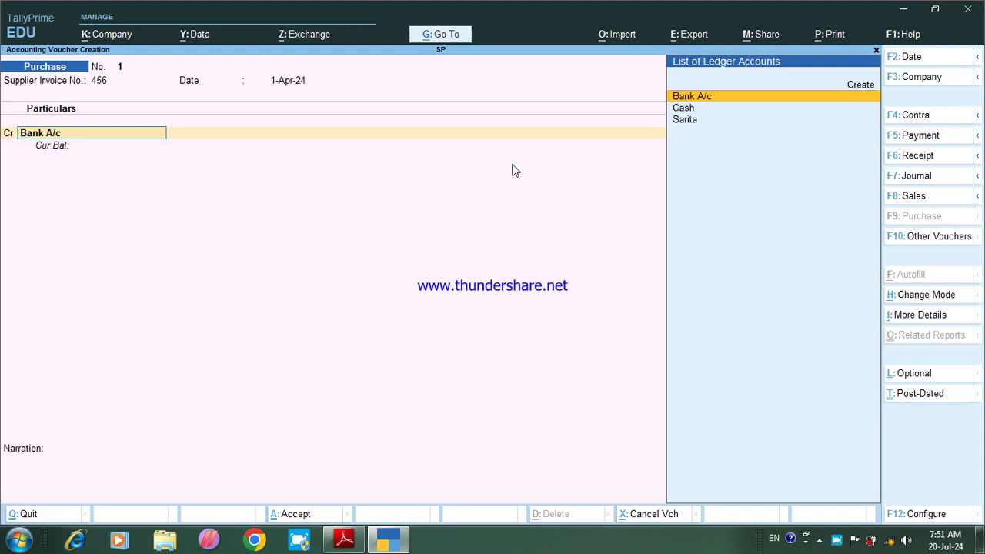
Step: Create the supplier's ledger under Sundry Creditors from within the Purchase voucher
key(alt)
key(alt+c)
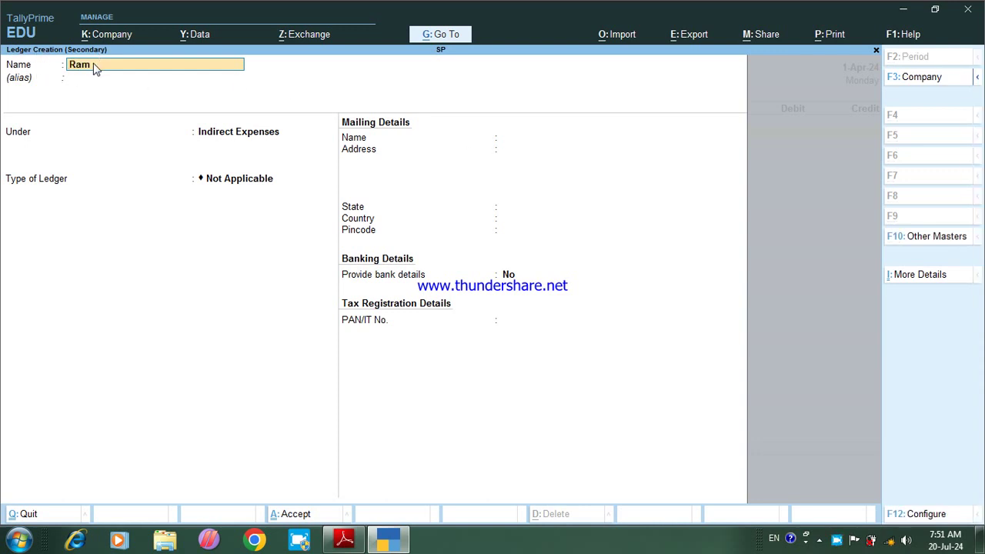
text(Ramesh)
key(Return)
key(Return)
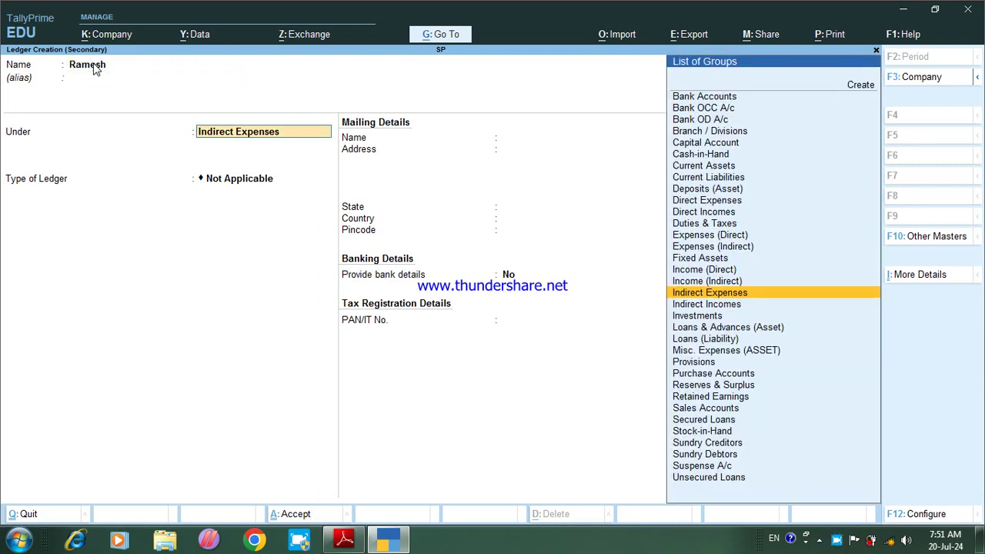
text(S)
key(Down)
key(Down)
key(Down)
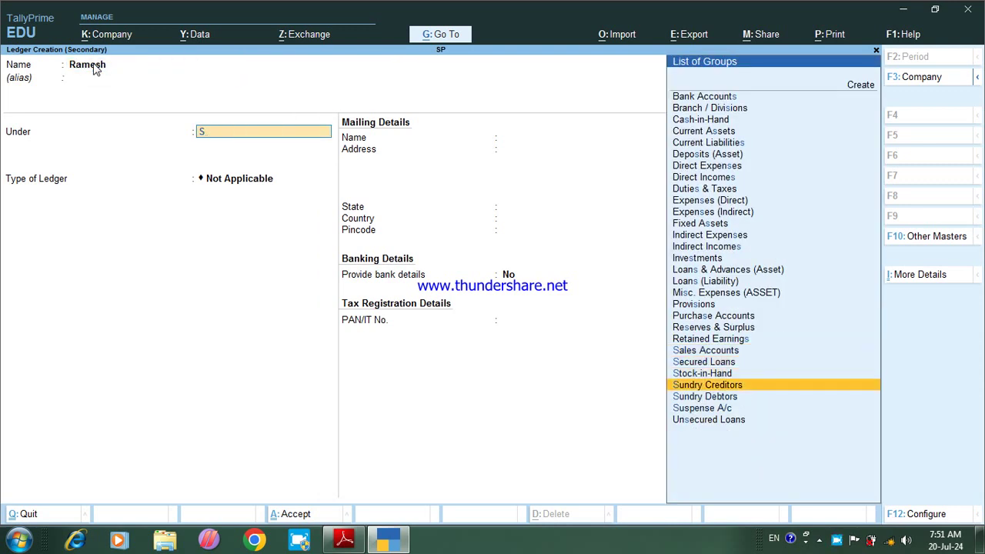
key(Return)
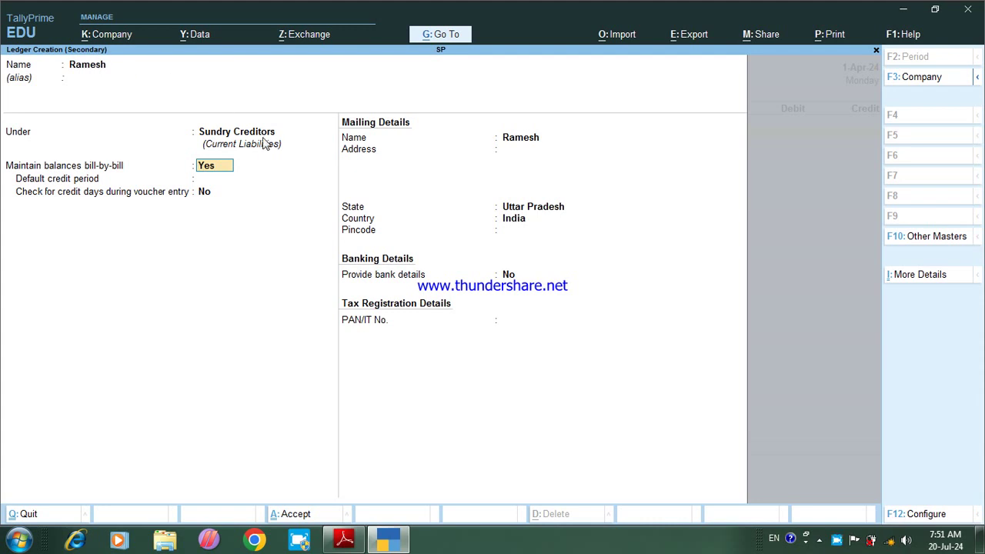
key(ctrl+a)
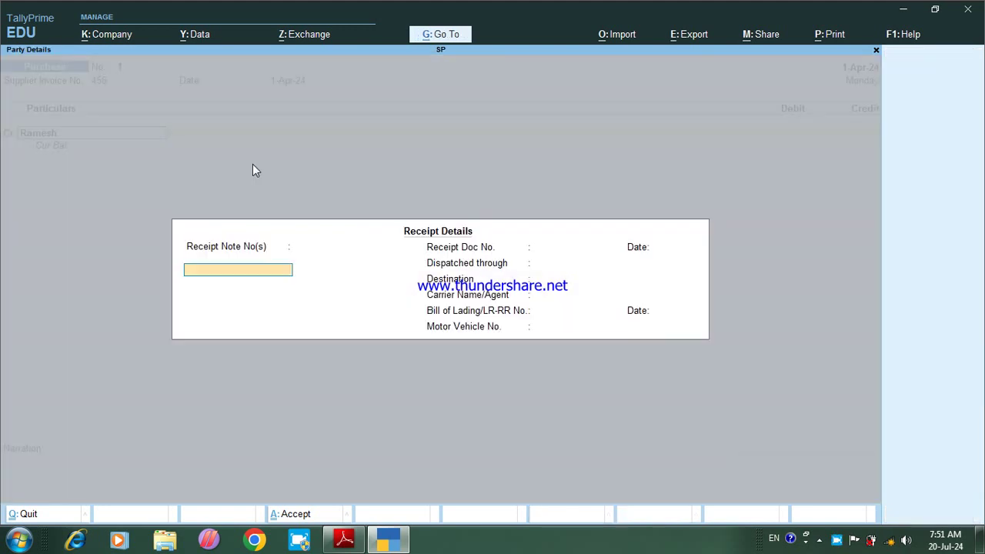
Step: Select the new supplier as the credited party and begin entering the 40,000 amount
key(ctrl+a)
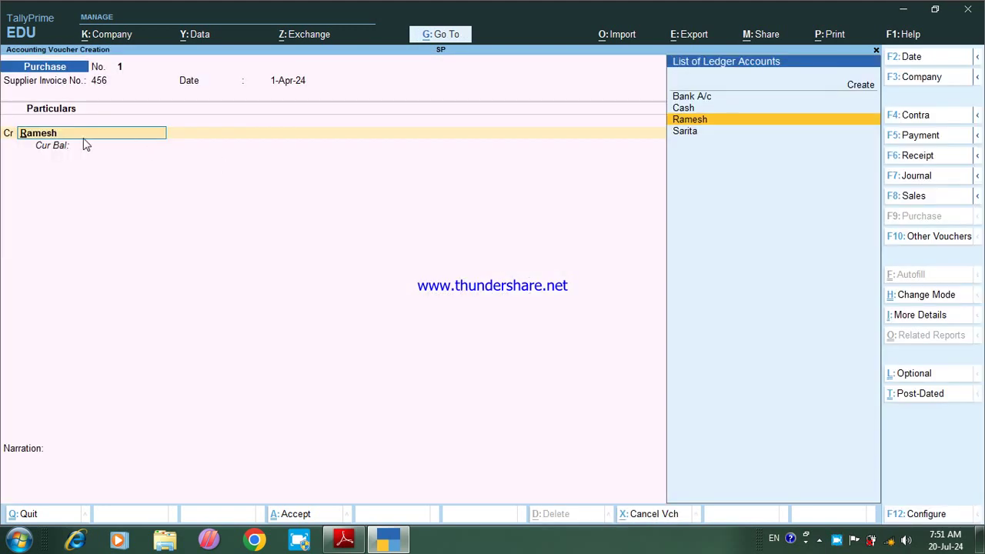
key(Return)
key(Return)
key(Return)
key(Return)
key(Return)
key(Return)
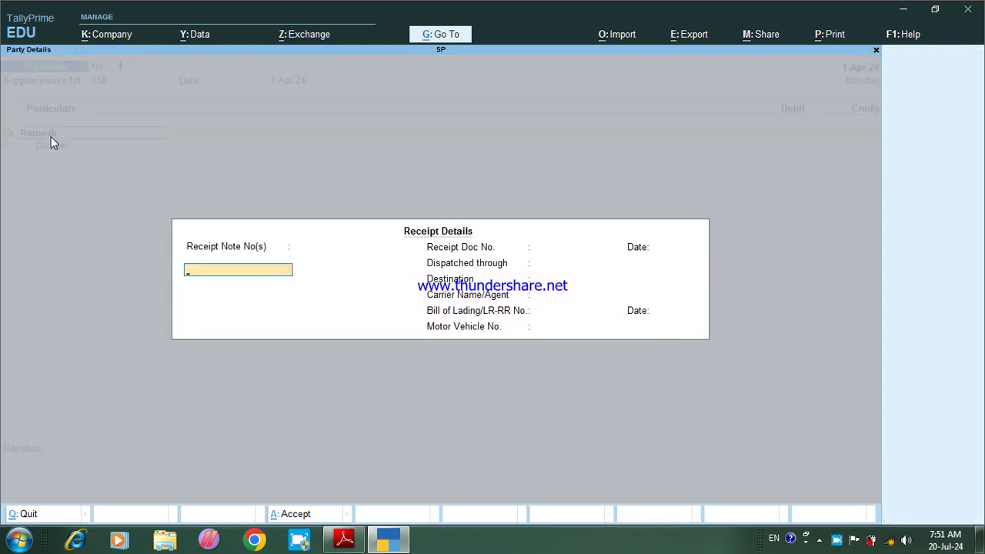
key(Return)
key(Return)
key(Return)
key(Return)
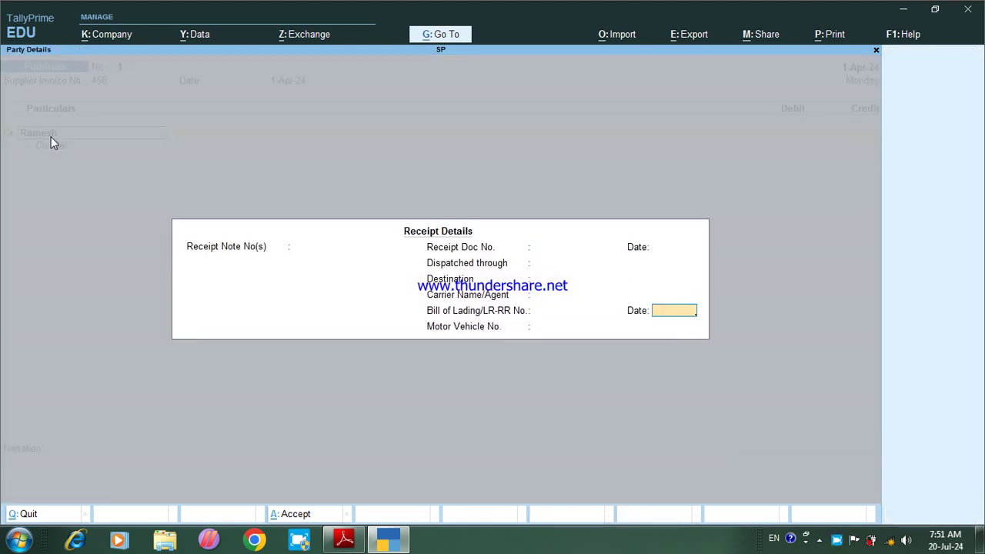
key(Return)
key(Return)
key(Return)
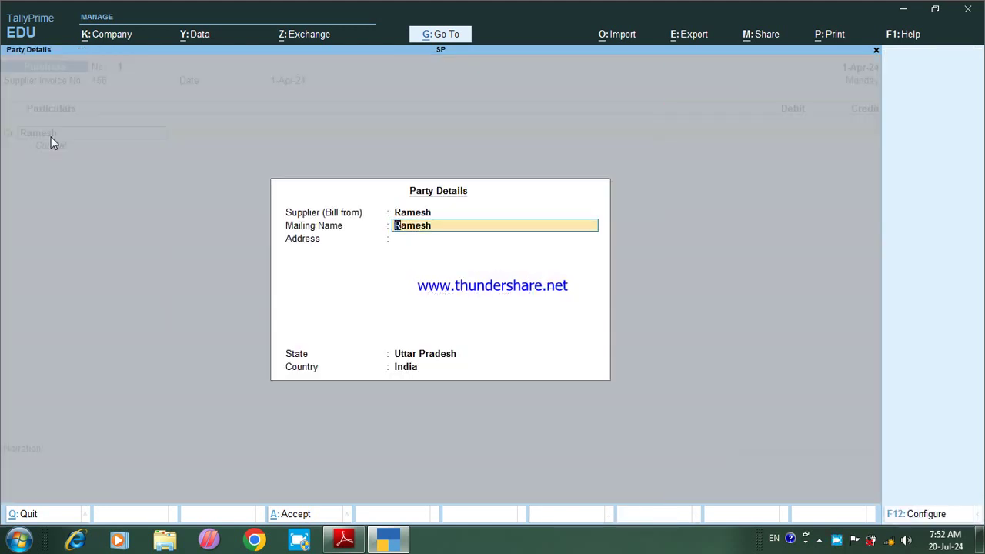
key(Return)
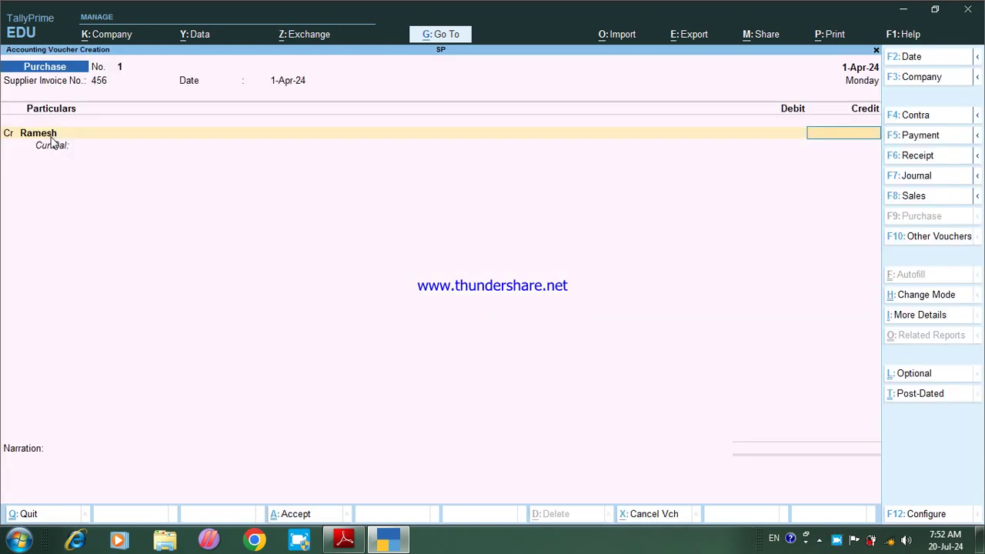
text(40000)
Step: Credit the supplier 40,000 On Account, debit Purchase A/c, add a goods-purchase narration, and save
key(Return)
key(Down)
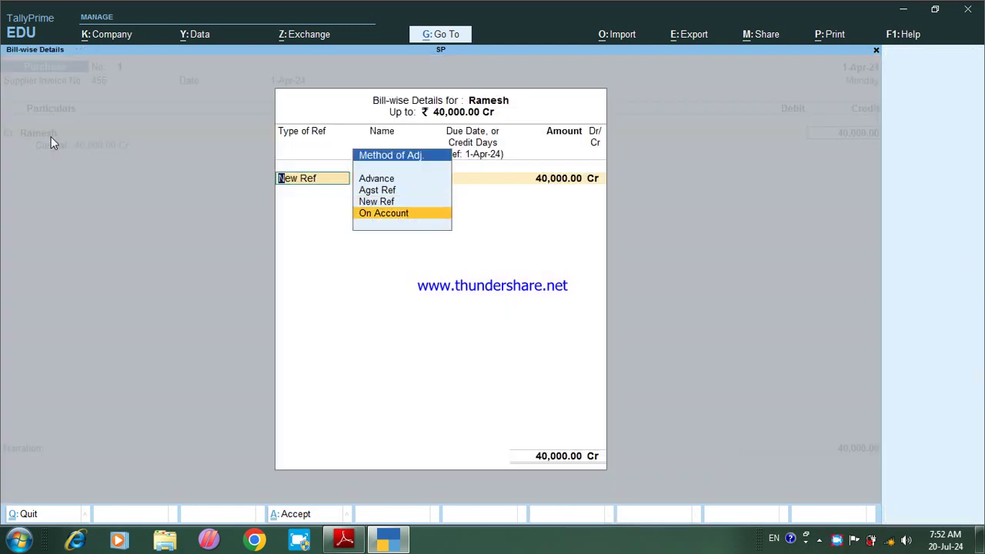
key(Return)
key(Return)
key(Return)
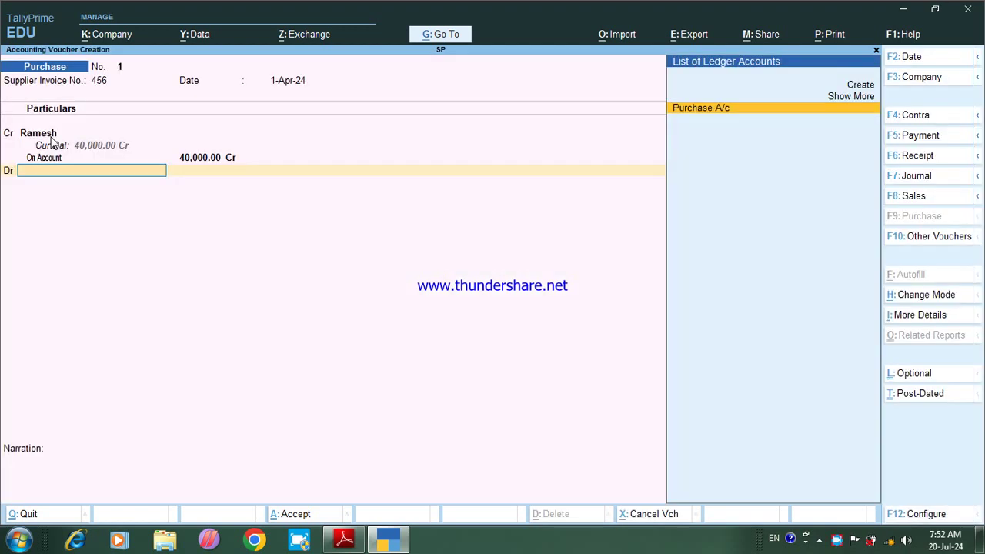
key(Return)
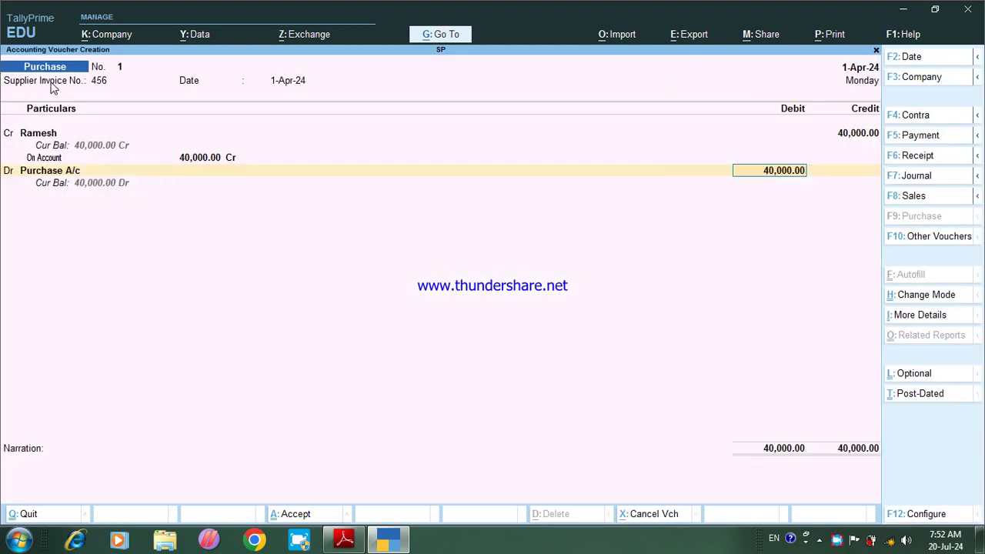
key(Return)
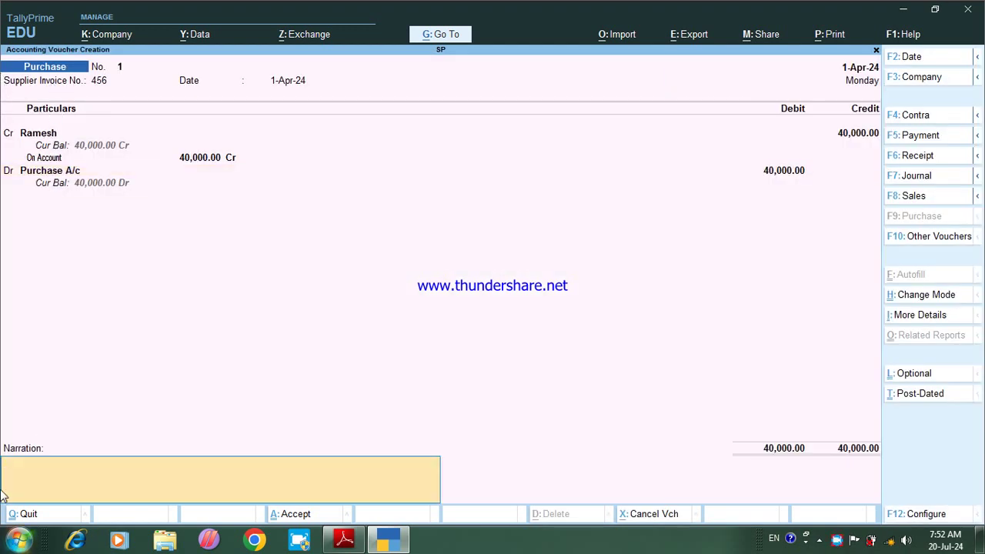
text(Bei)
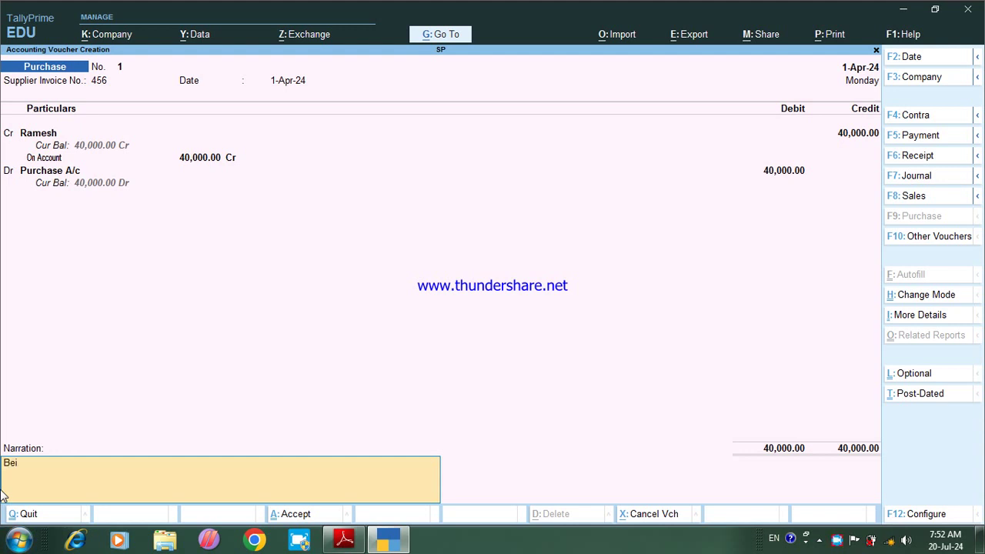
text(ng goods pu)
text(rchase by Ramesh)
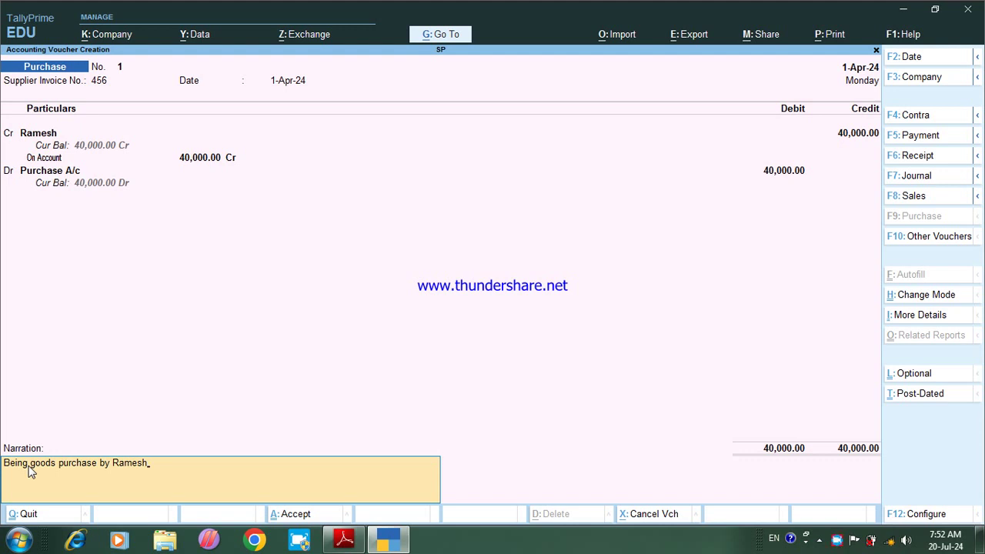
key(Return)
key(Return)
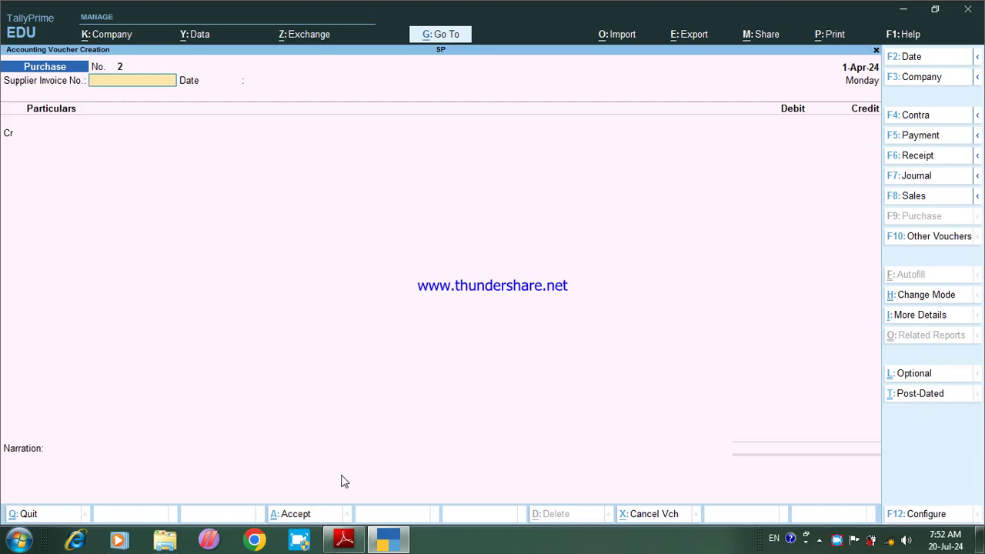
Step: Check the exercise PDF, then start a Sales voucher in voucher mode
click(344, 540)
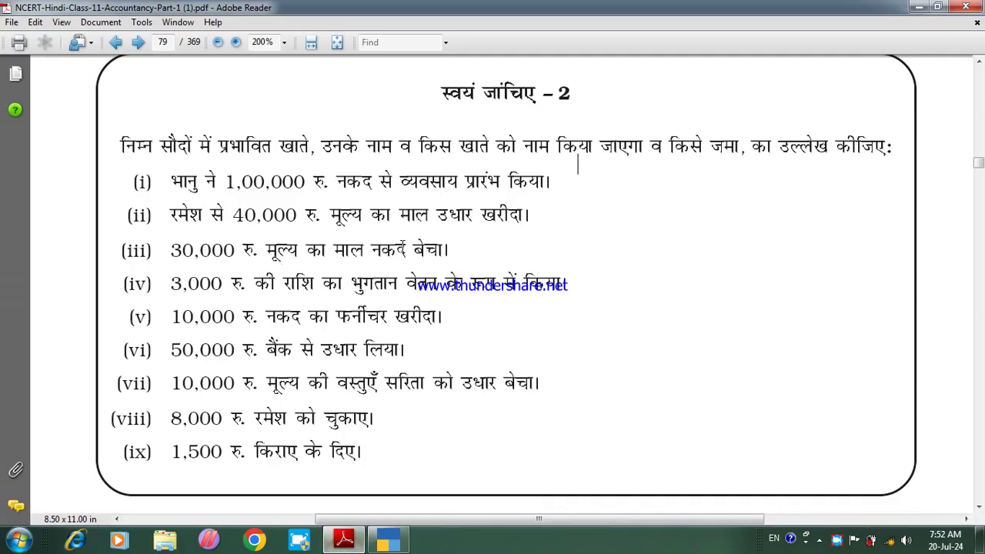
click(391, 544)
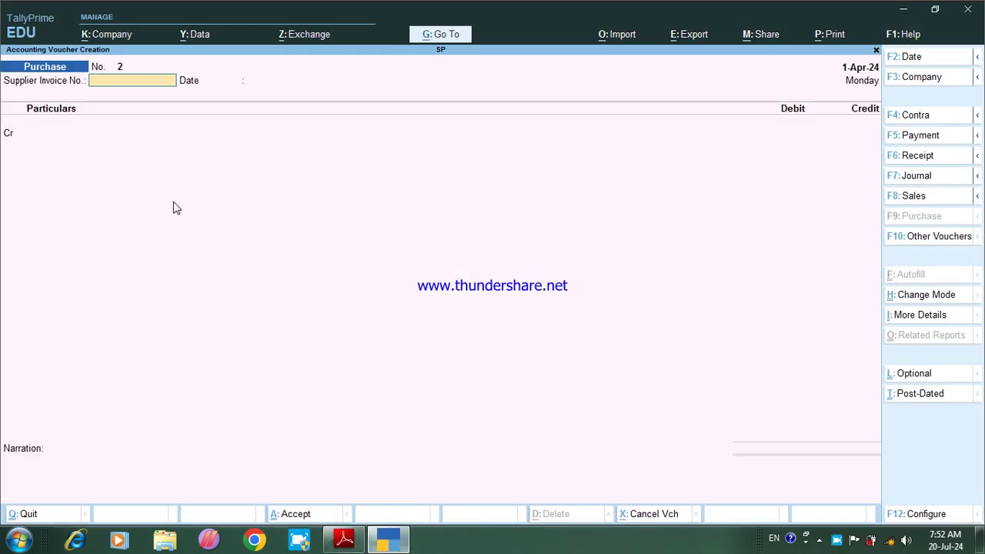
key(F8)
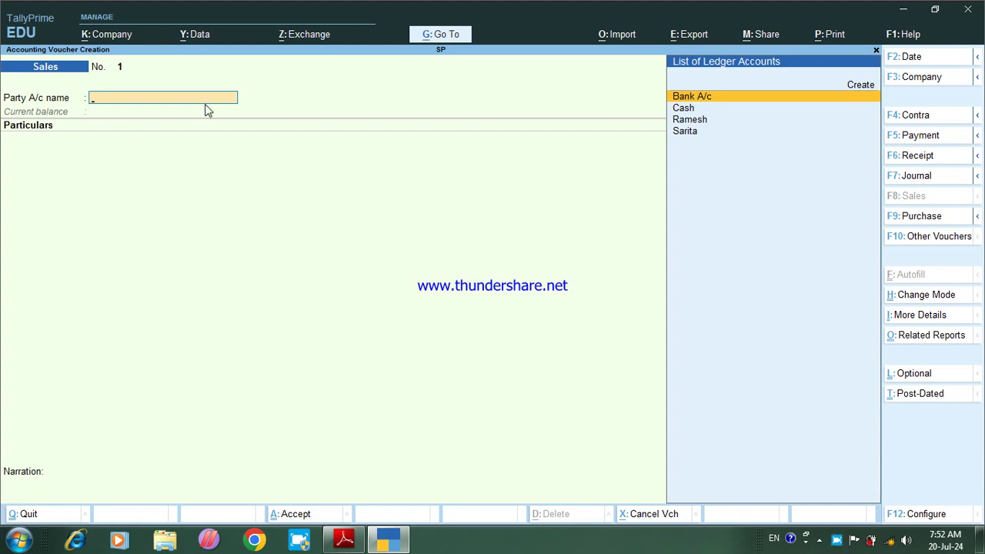
click(918, 294)
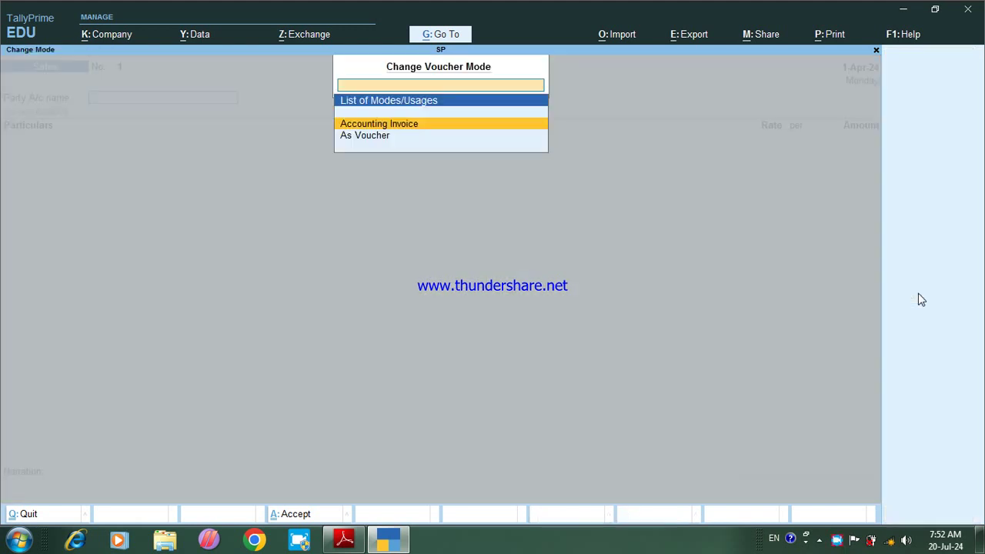
click(530, 142)
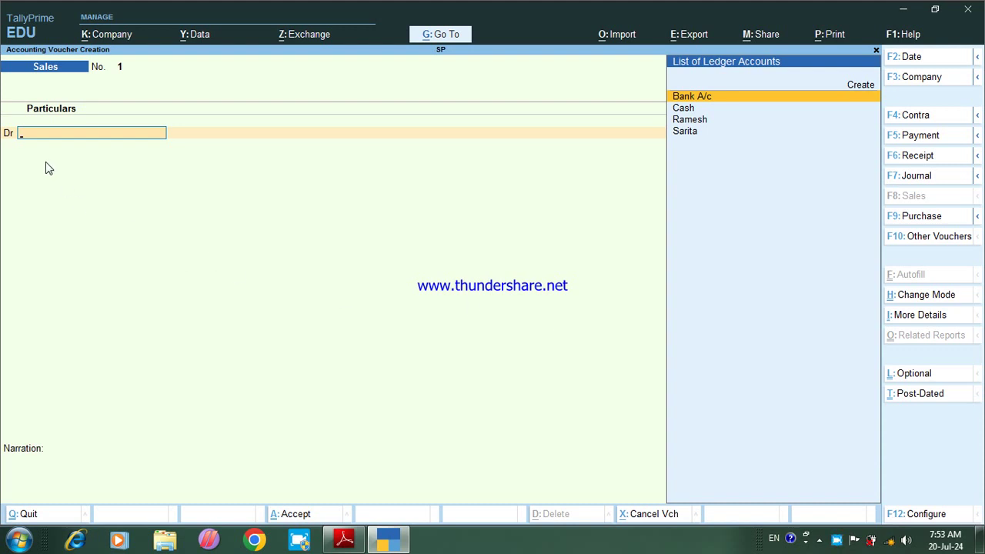
Step: Debit Cash 30,000 and credit Sales A/c 30,000, skipping the narration
key(Down)
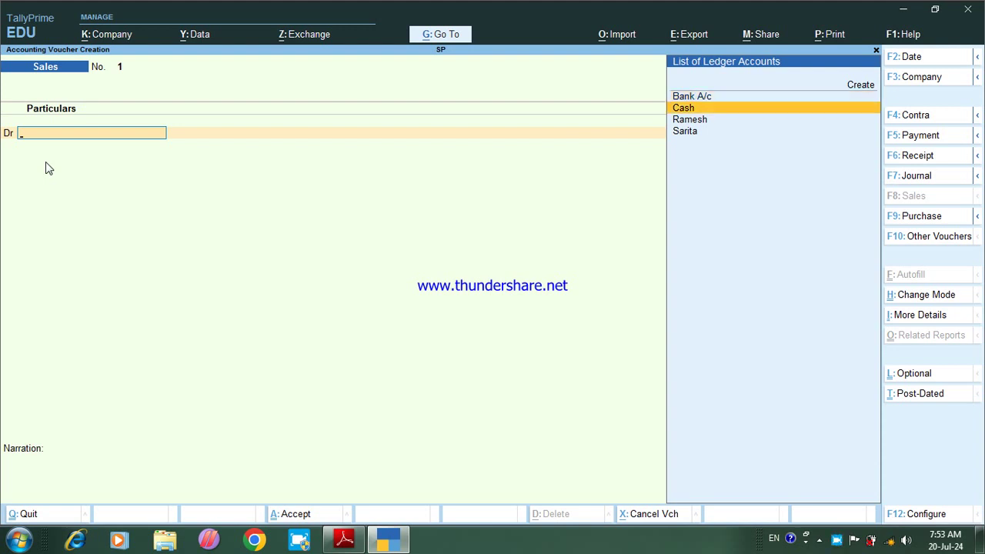
key(Return)
key(Return)
key(Return)
key(Return)
key(Return)
key(Return)
key(Return)
key(Return)
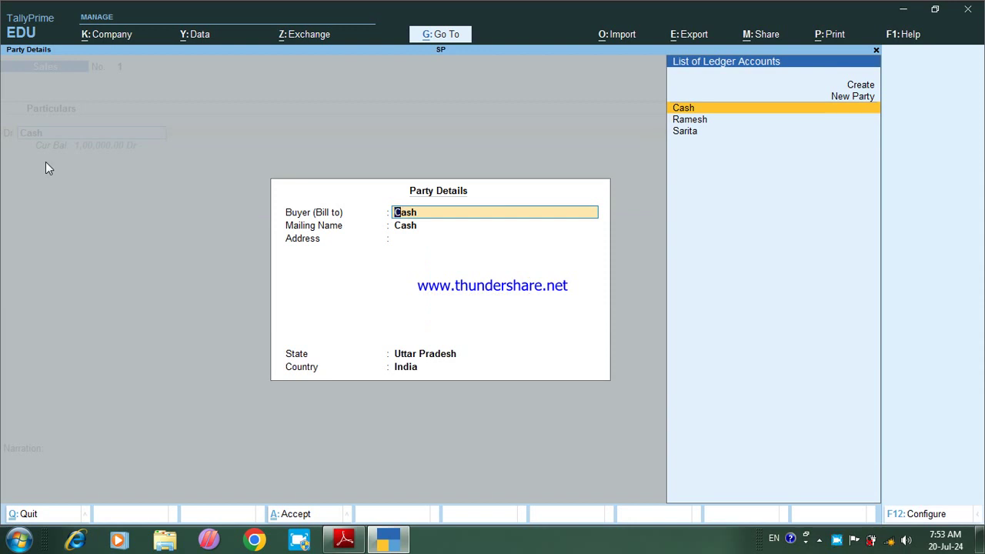
key(Return)
key(Return)
key(Return)
key(Return)
key(Return)
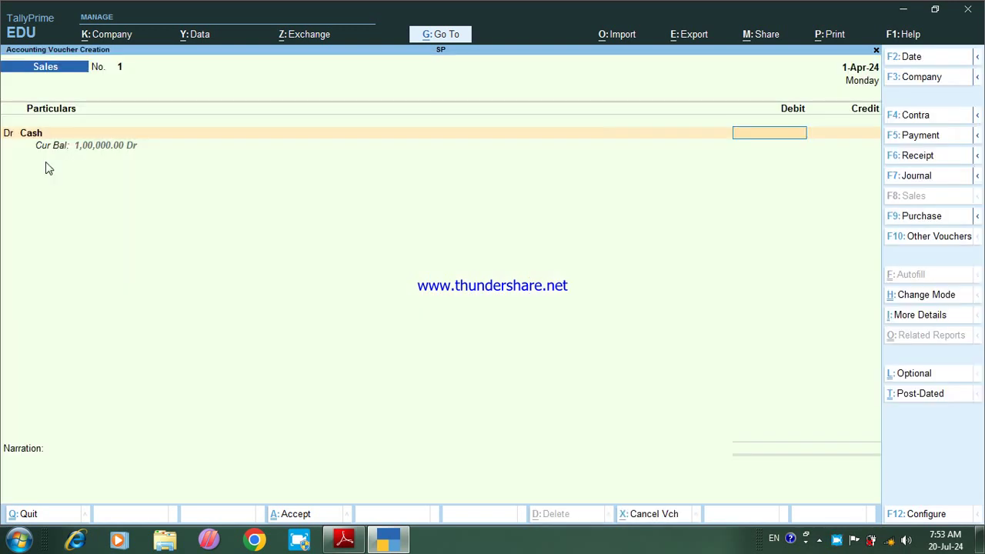
text(30000)
key(Return)
key(Return)
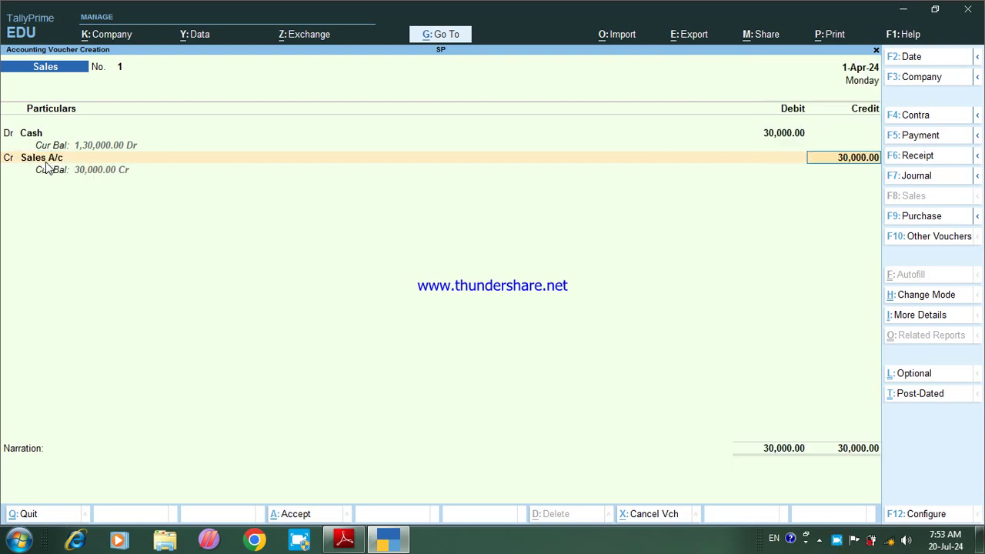
key(Return)
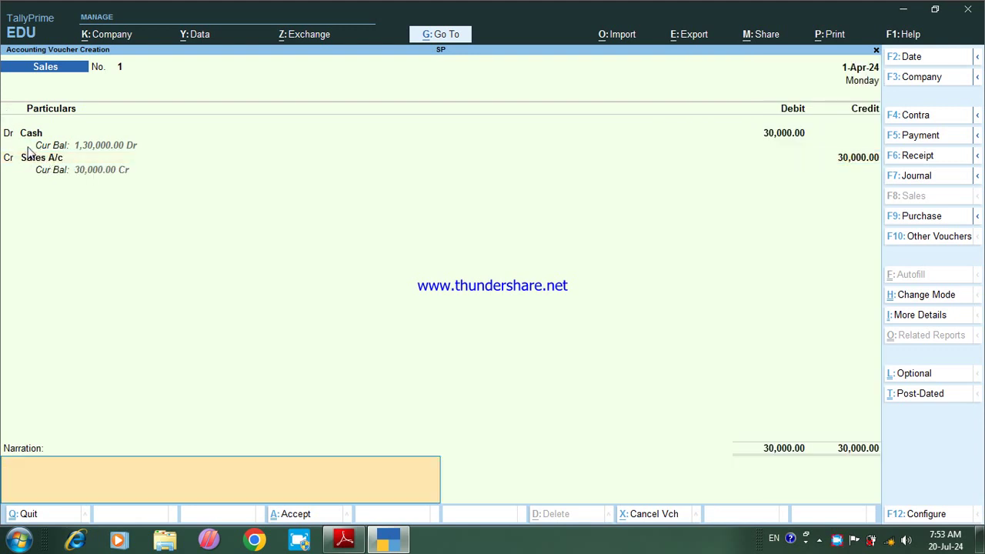
key(Return)
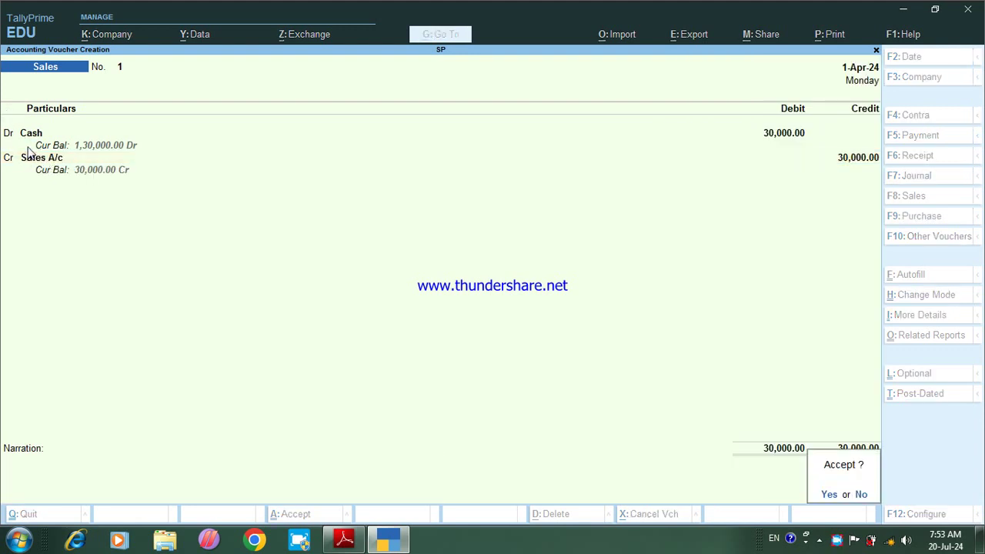
key(Return)
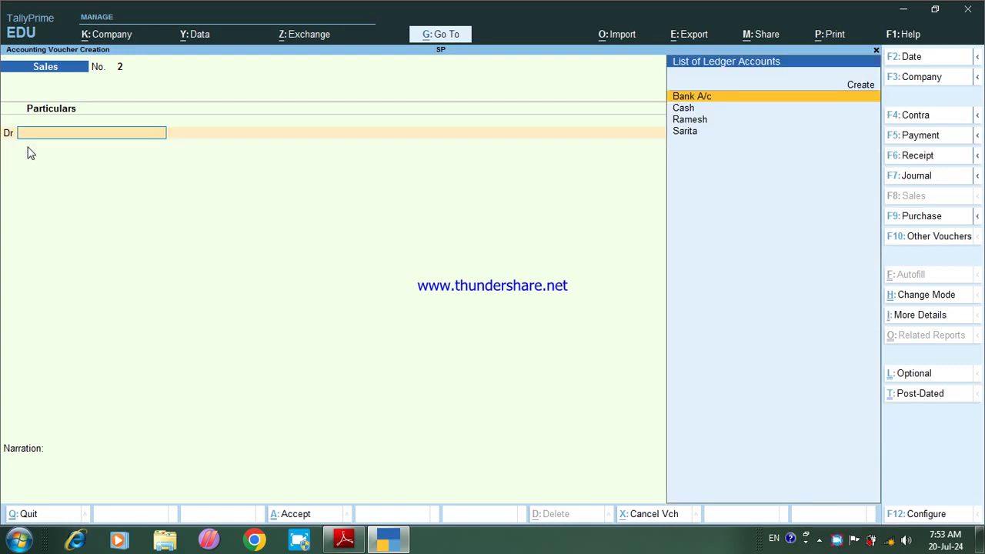
Step: Set 'Use Cr/Dr instead of To/By' to No, save, then set it back to Yes
click(936, 516)
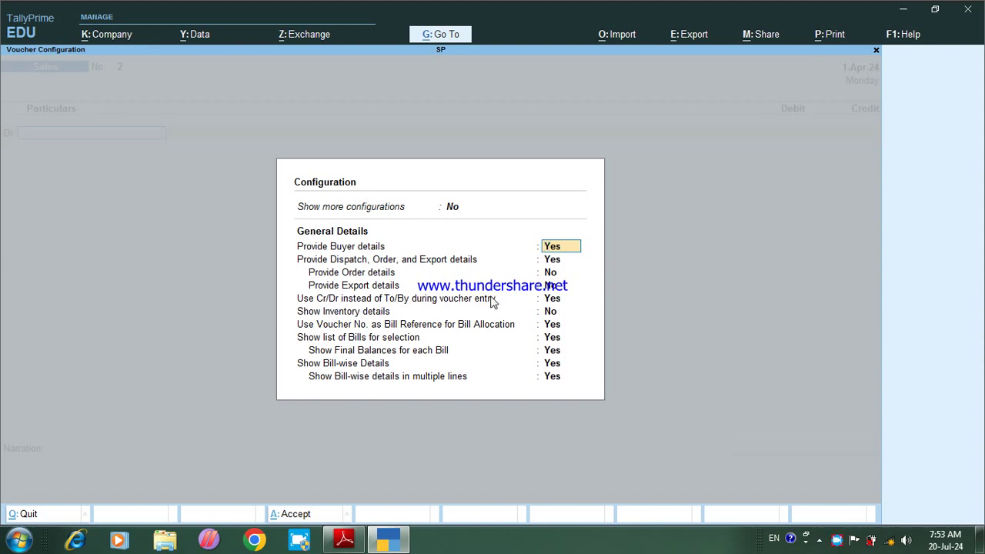
click(546, 303)
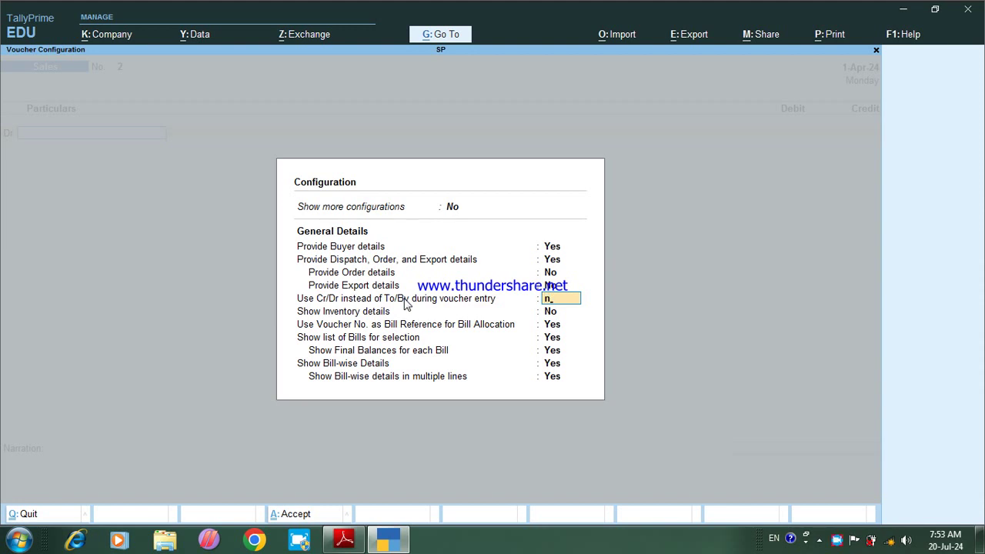
text(n)
key(ctrl+a)
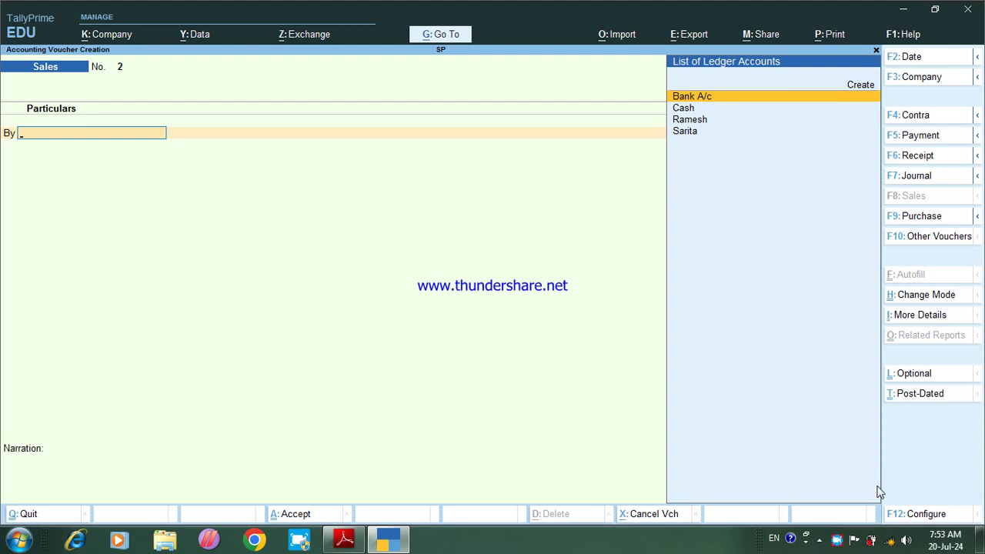
click(929, 517)
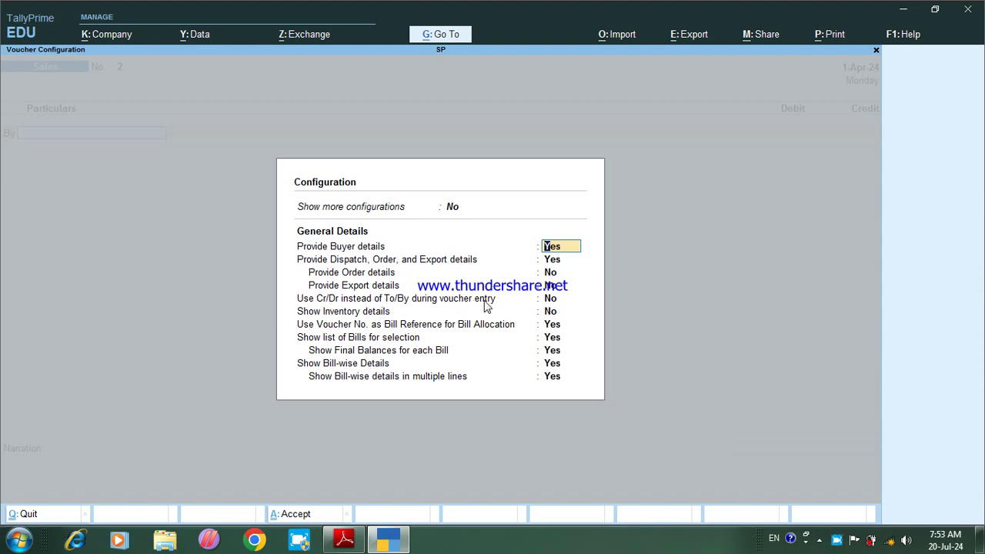
click(549, 298)
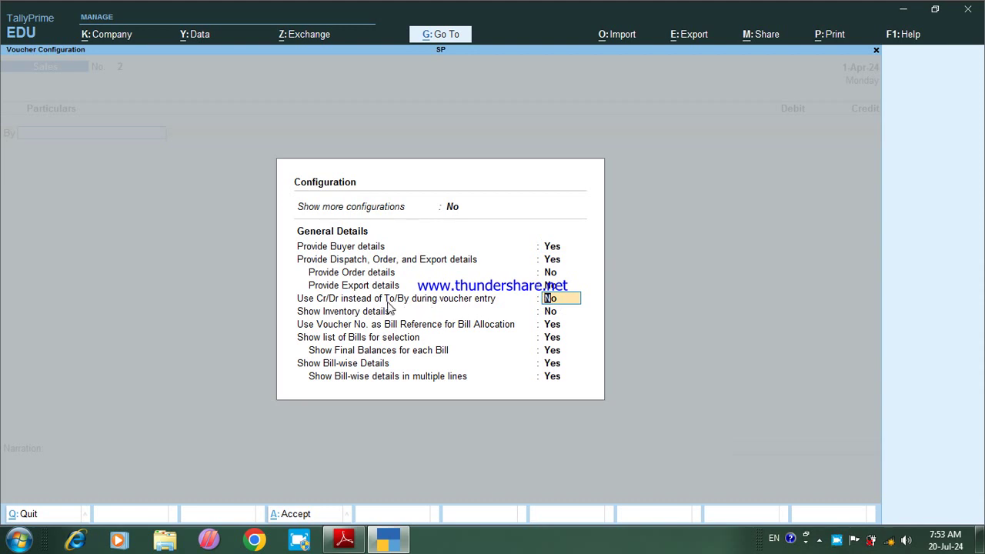
text(y)
key(Return)
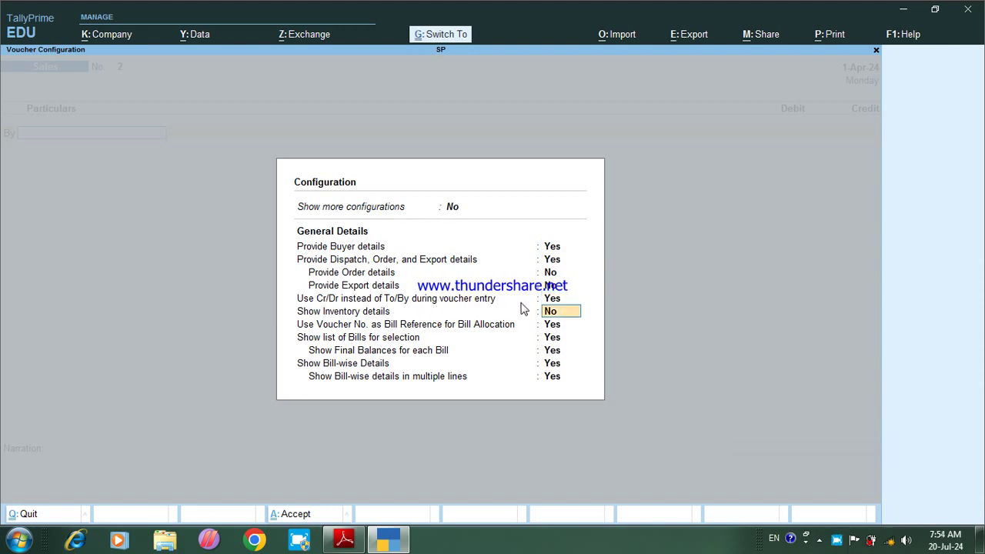
key(ctrl+a)
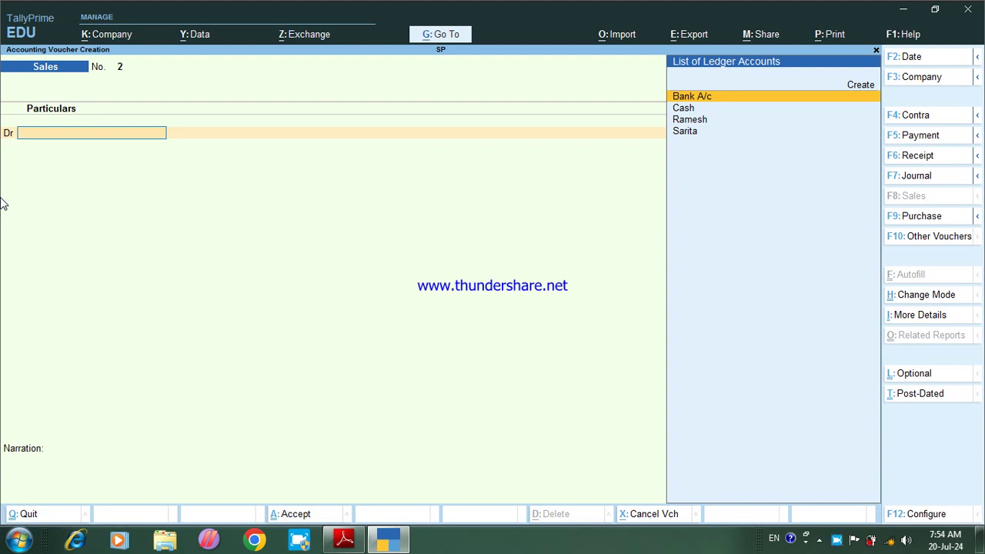
Step: Check the exercise PDF and switch the blank voucher to Receipt (F6)
click(344, 539)
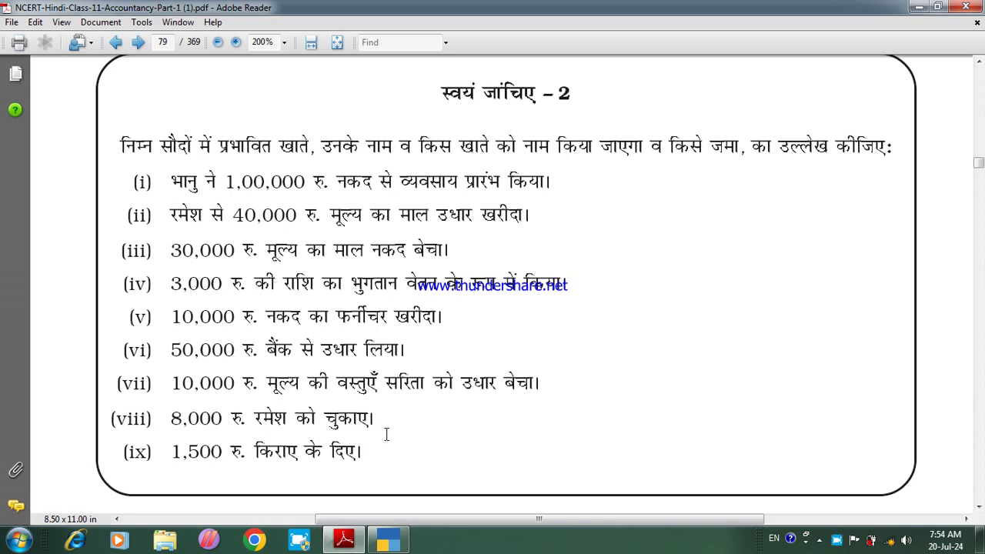
click(389, 544)
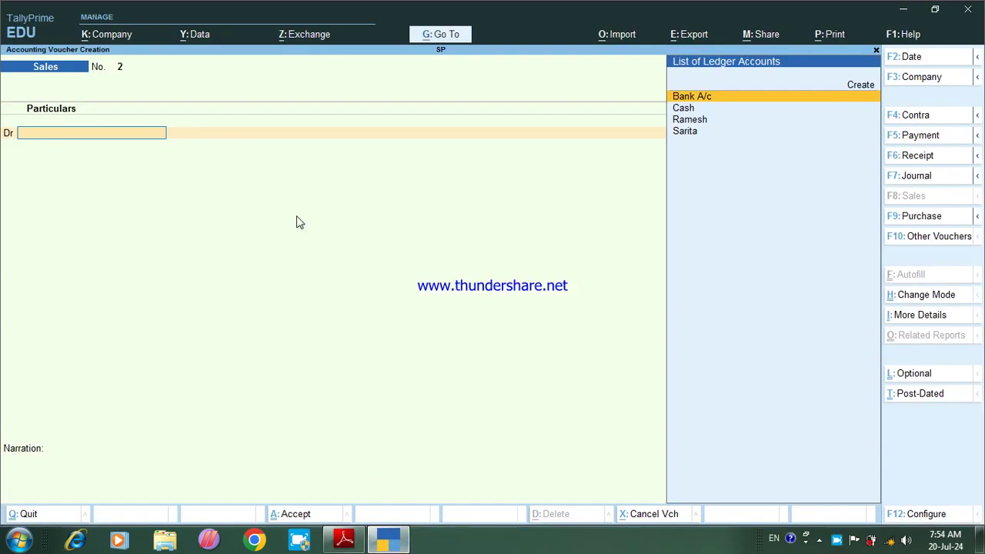
key(F6)
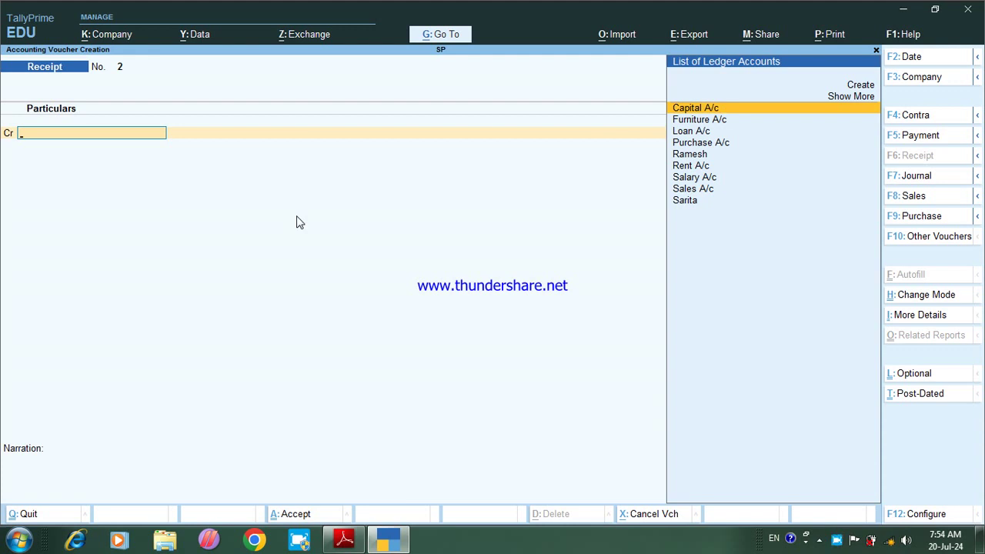
Step: In a Payment voucher, debit Salary A/c 3,000 and credit Cash 3,000
key(F5)
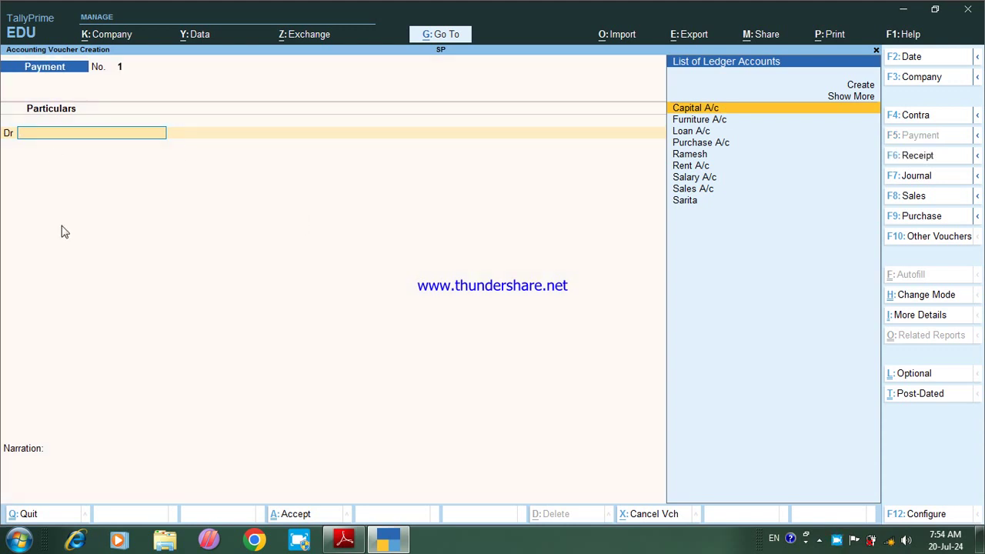
key(Down)
key(Down)
key(Down)
key(Down)
key(Down)
key(Down)
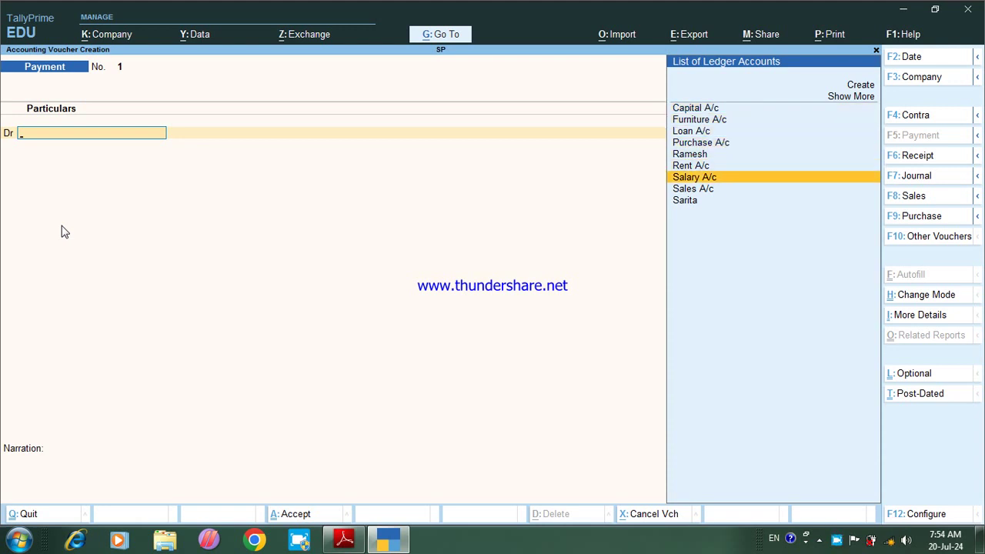
key(Return)
text(300)
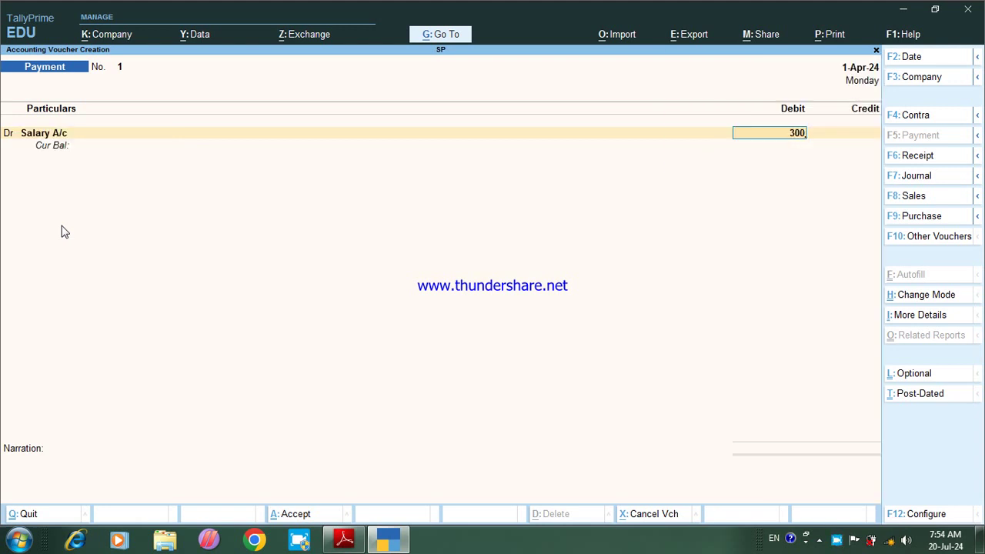
text(0)
key(Return)
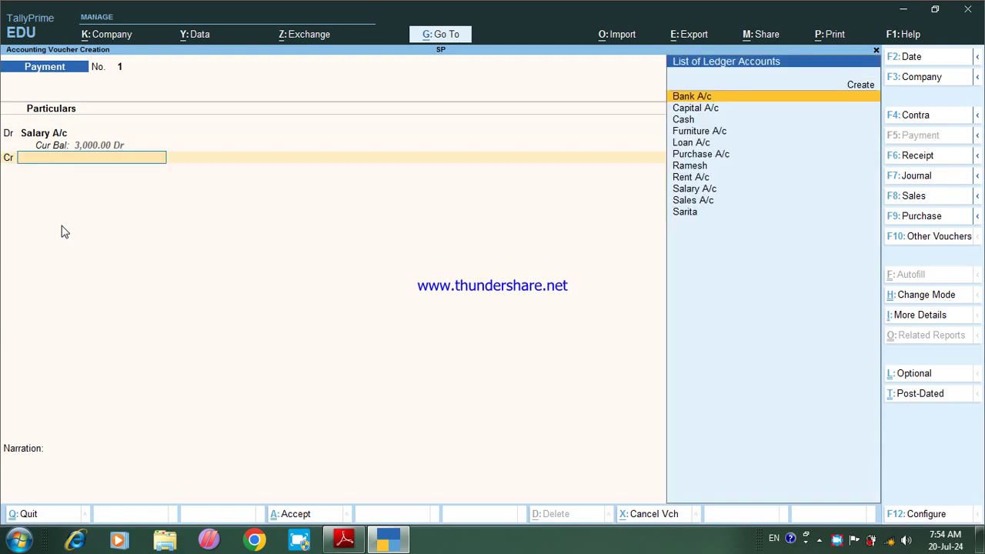
key(Down)
key(Down)
key(Return)
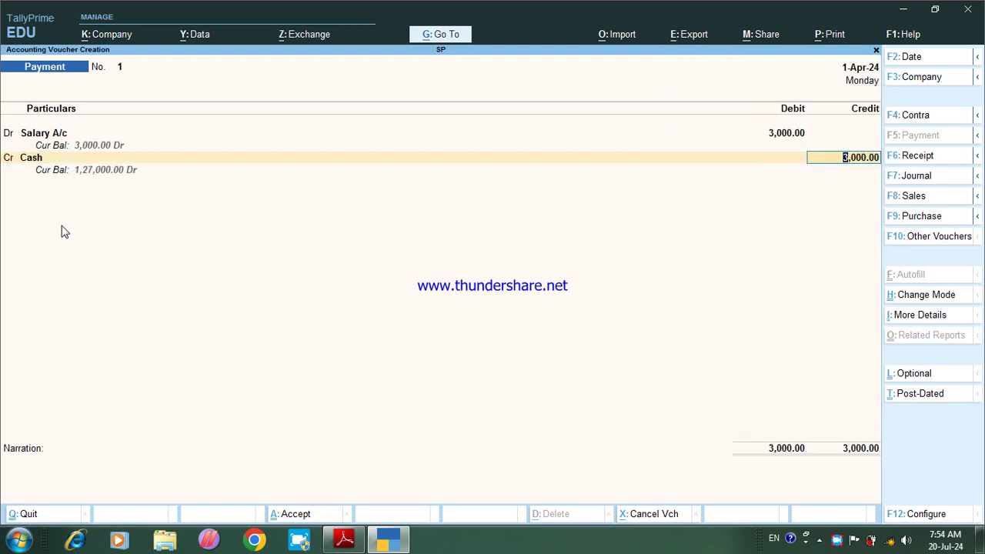
key(Return)
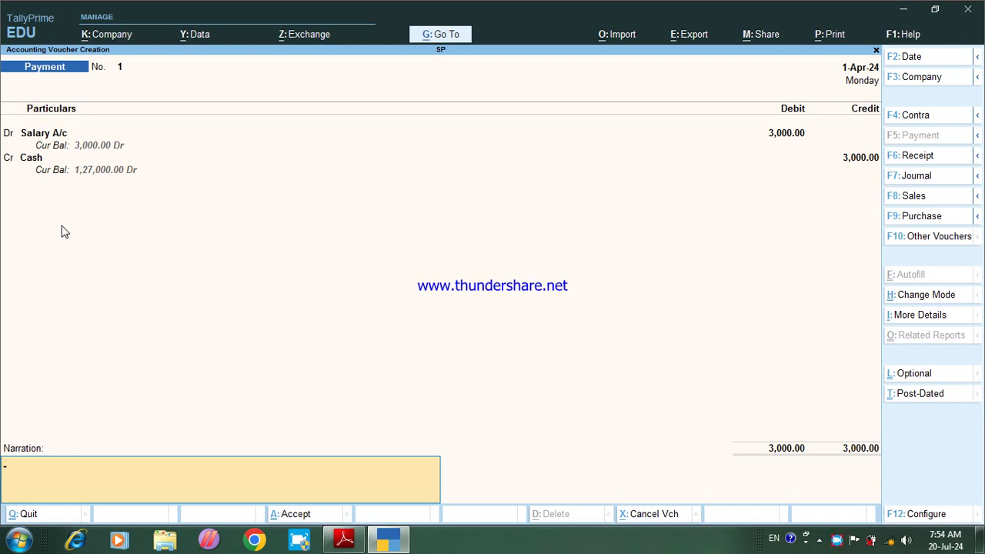
Step: Add the narration 'Being Salary Paid By Cash 3000' and save the voucher
key(BackSpace)
text(eing Salary Paid By Chas)
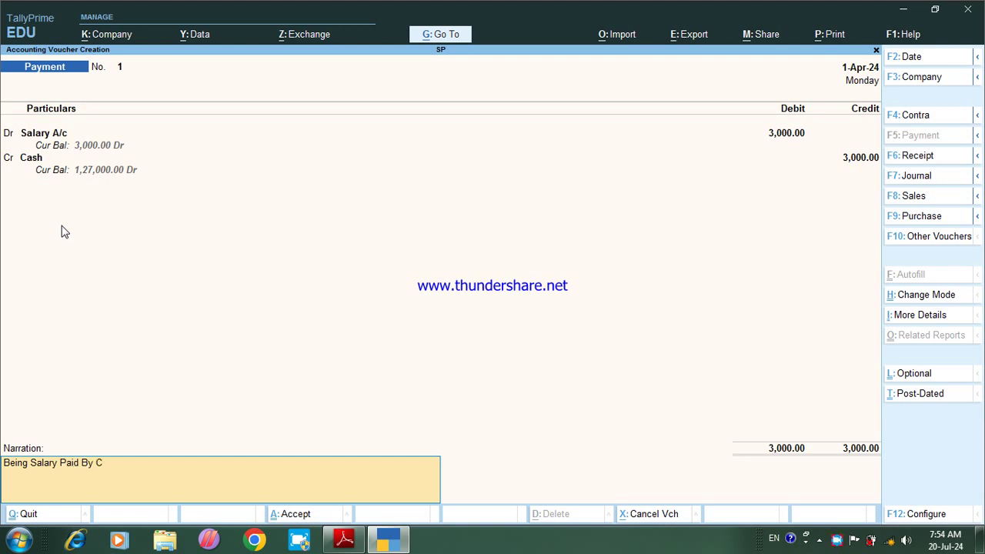
key(BackSpace)
key(BackSpace)
key(BackSpace)
text(ash 3000)
key(Return)
key(Return)
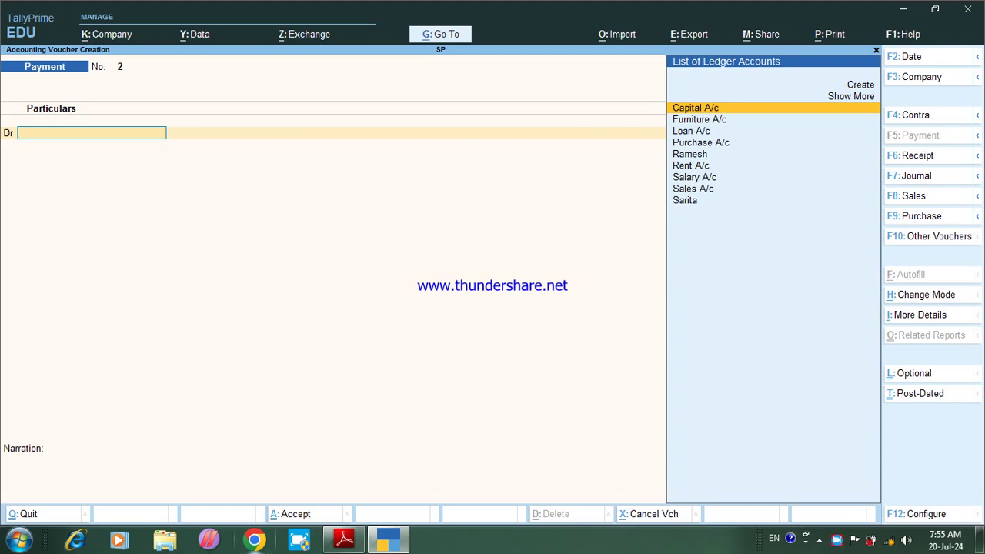
Step: Enter Payment voucher No. 2 debiting Furniture A/c 10,000 and crediting Cash
click(351, 539)
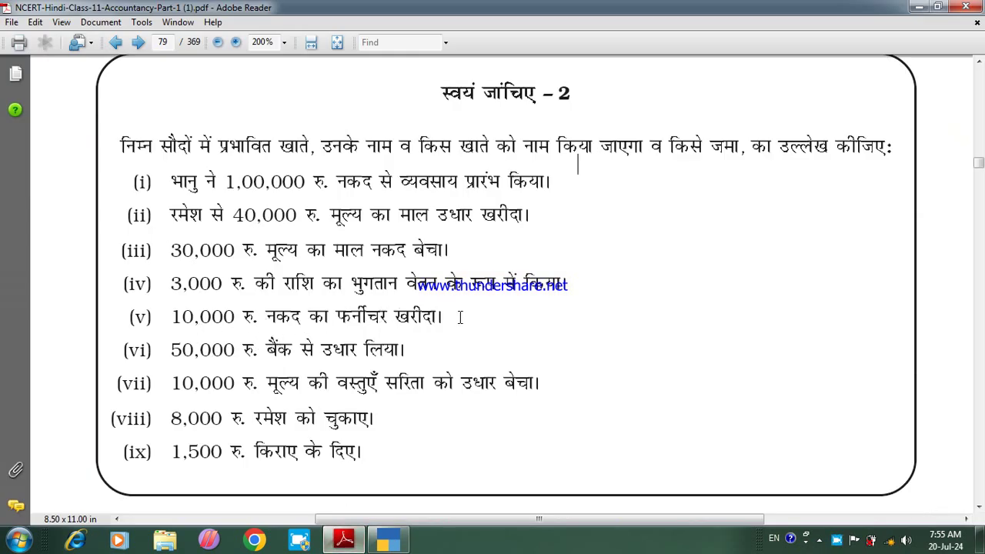
click(387, 540)
text(f)
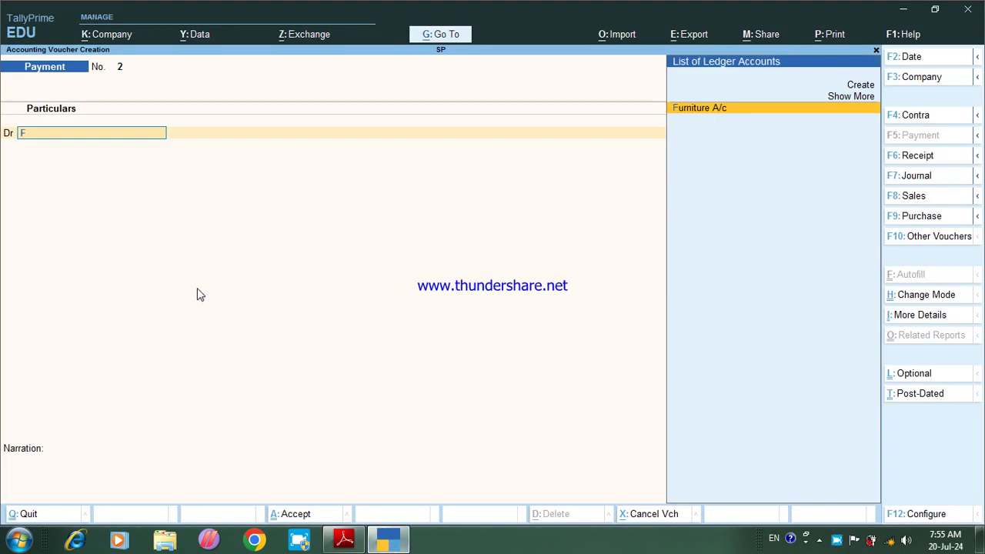
key(Return)
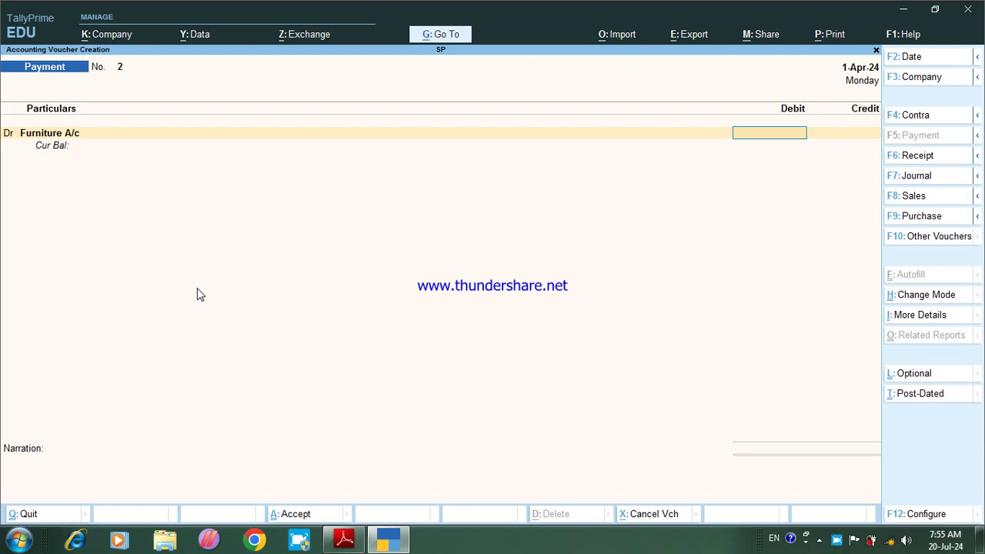
text(10000)
key(Return)
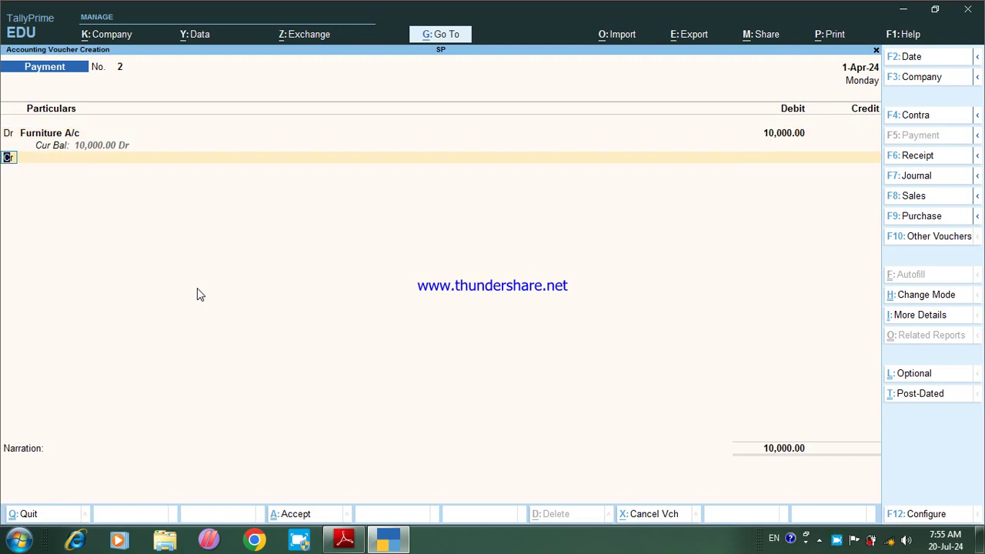
key(Return)
key(Down)
key(Down)
key(Return)
key(Return)
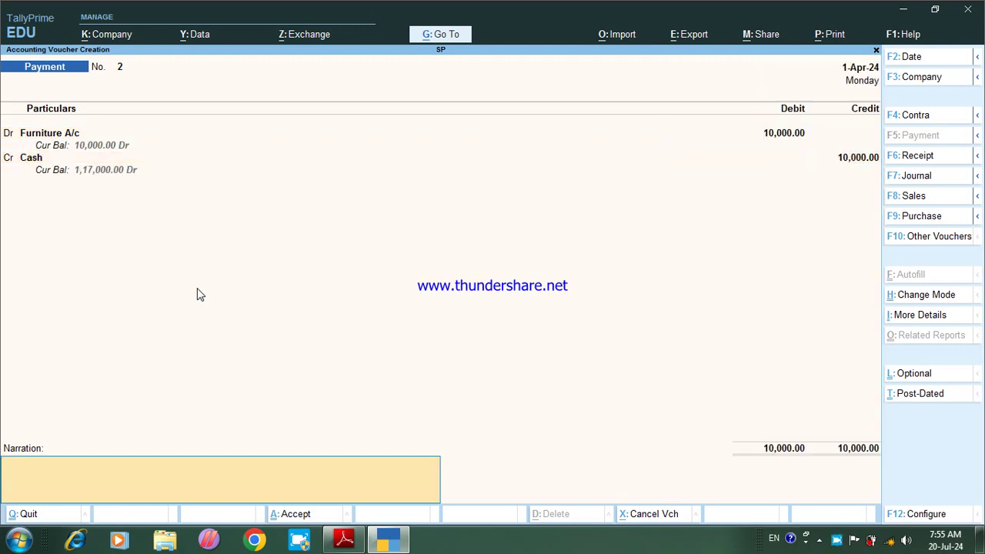
Step: Add the narration 'Being Furniture Purchase by cash 1000' and save the payment voucher
text(Being Furniture Purchase)
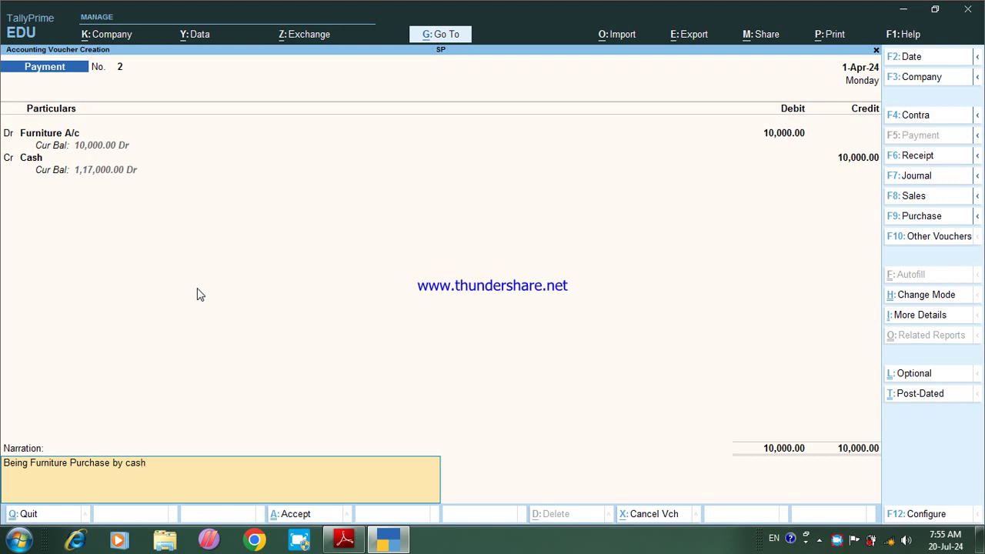
text(by cash 10000)
key(Return)
key(Return)
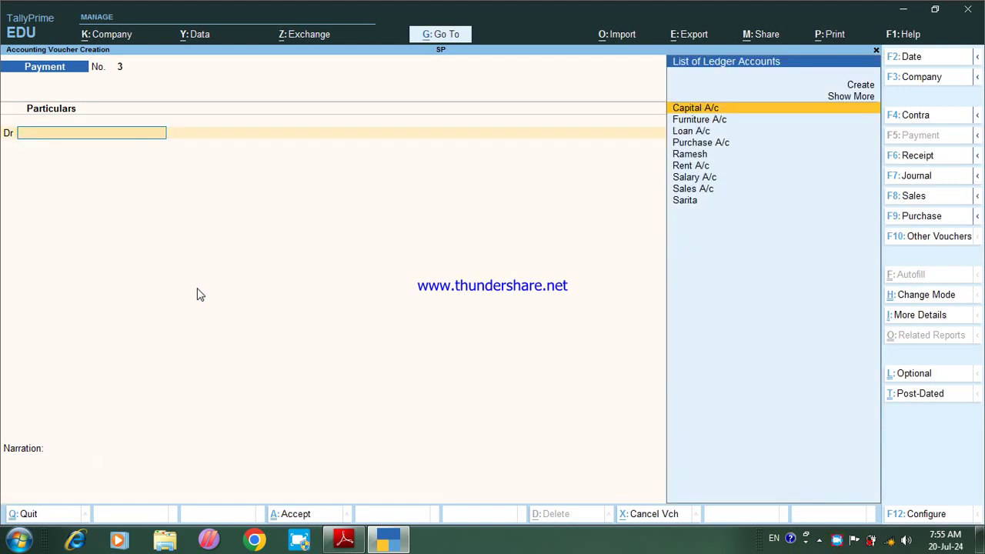
click(355, 538)
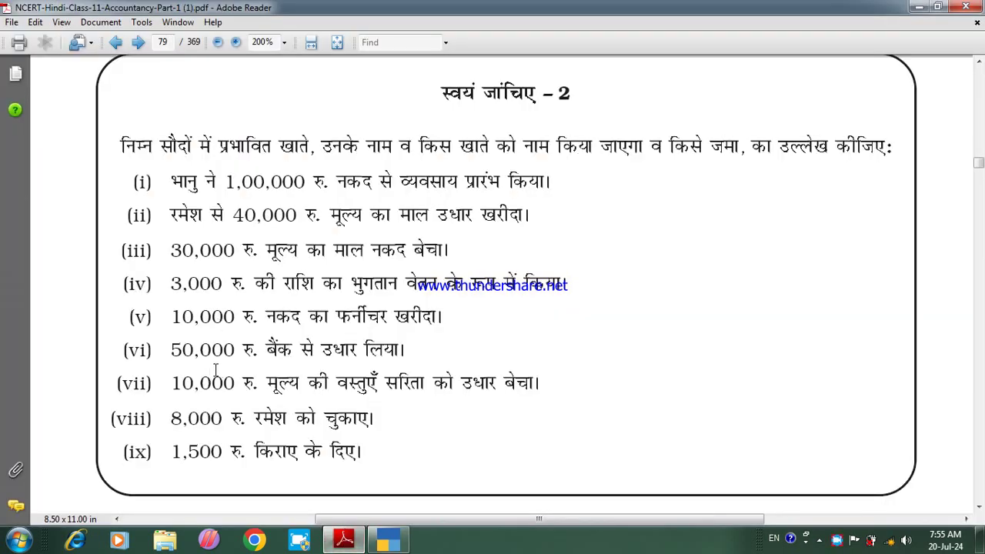
click(386, 541)
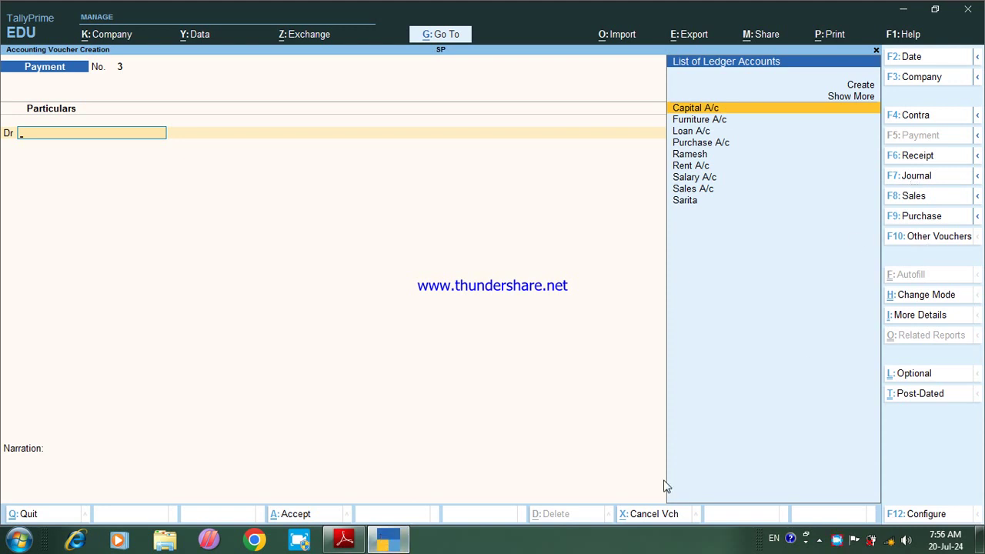
Step: In a Journal voucher, debit Loan A/c 50,000 and credit Bank A/c 50,000
key(F7)
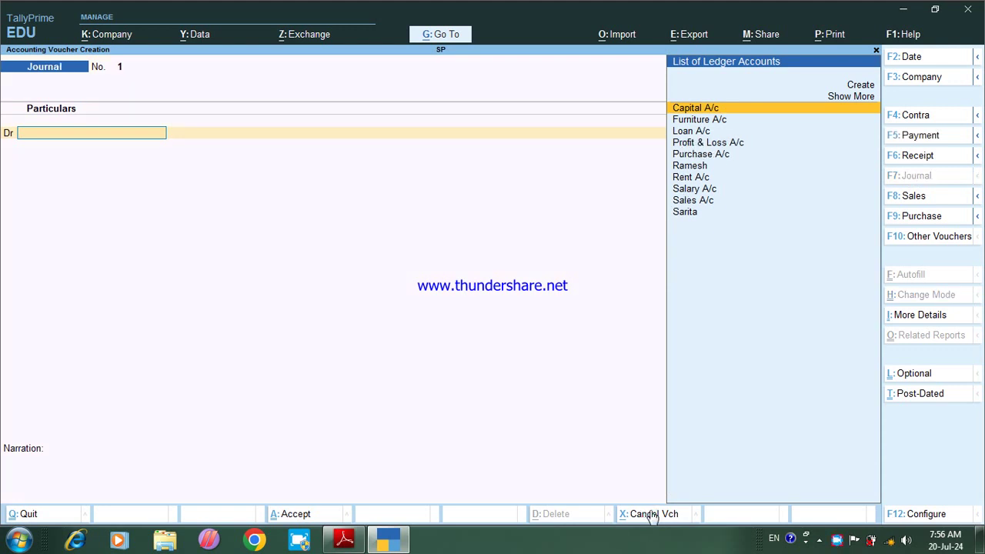
key(Down)
key(Down)
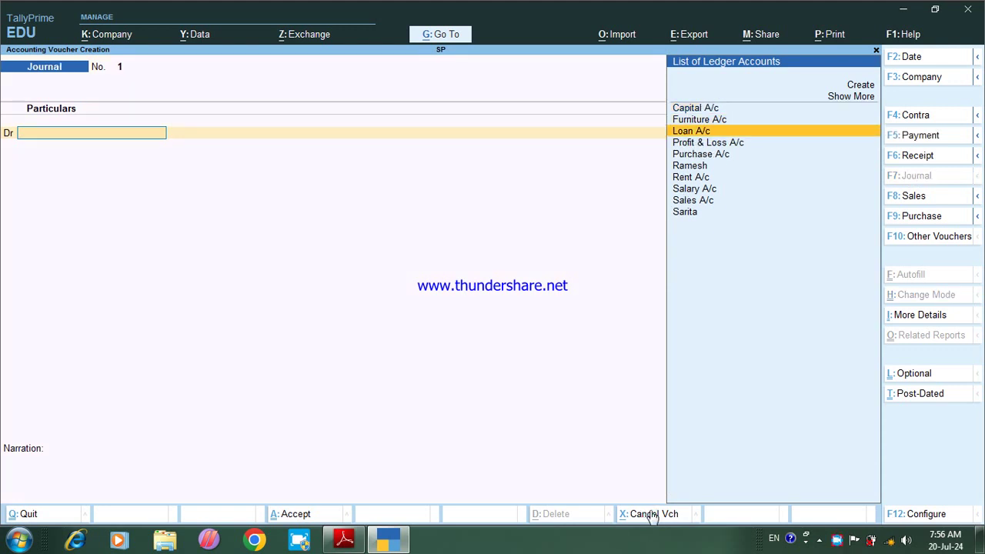
key(Return)
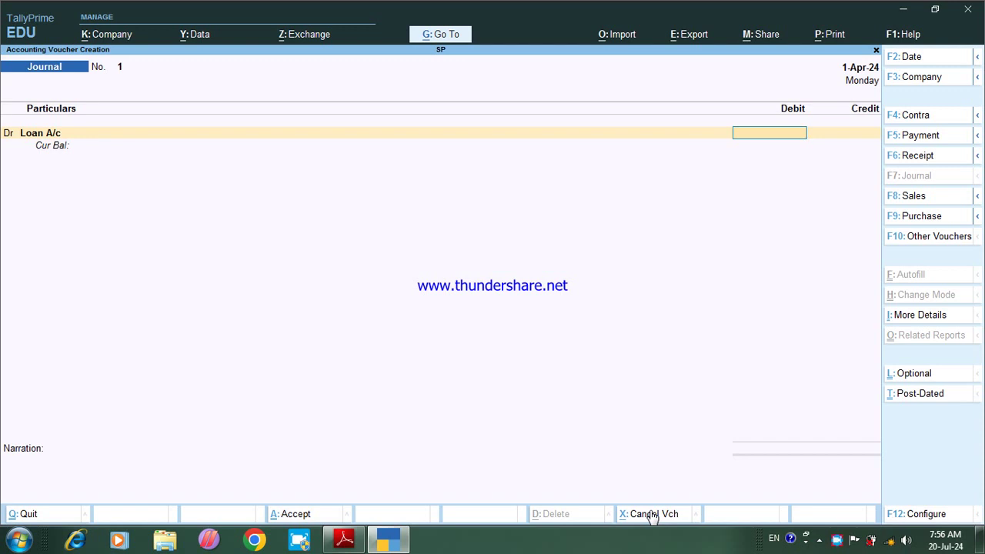
text(50000)
key(Return)
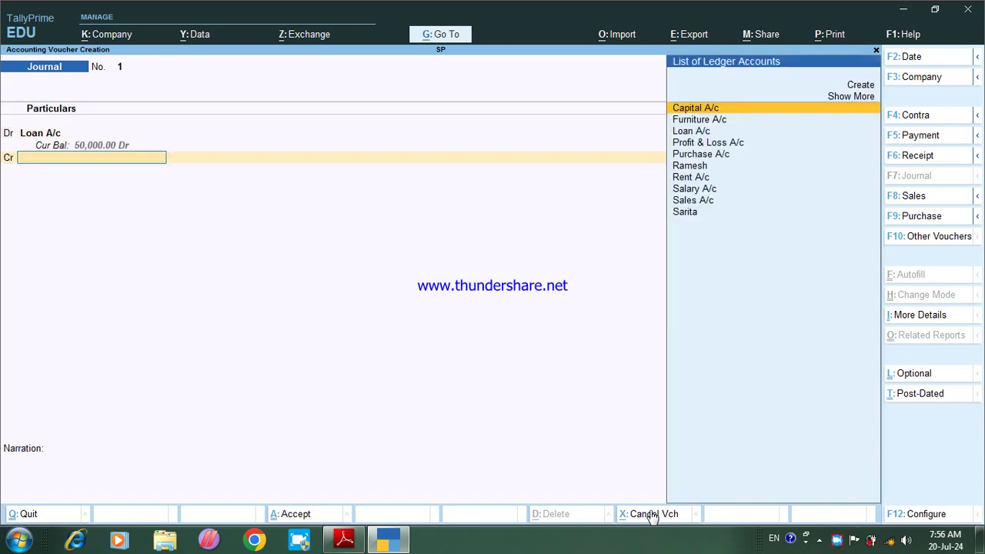
key(Down)
key(Down)
key(Down)
key(Down)
key(Down)
key(Down)
key(Down)
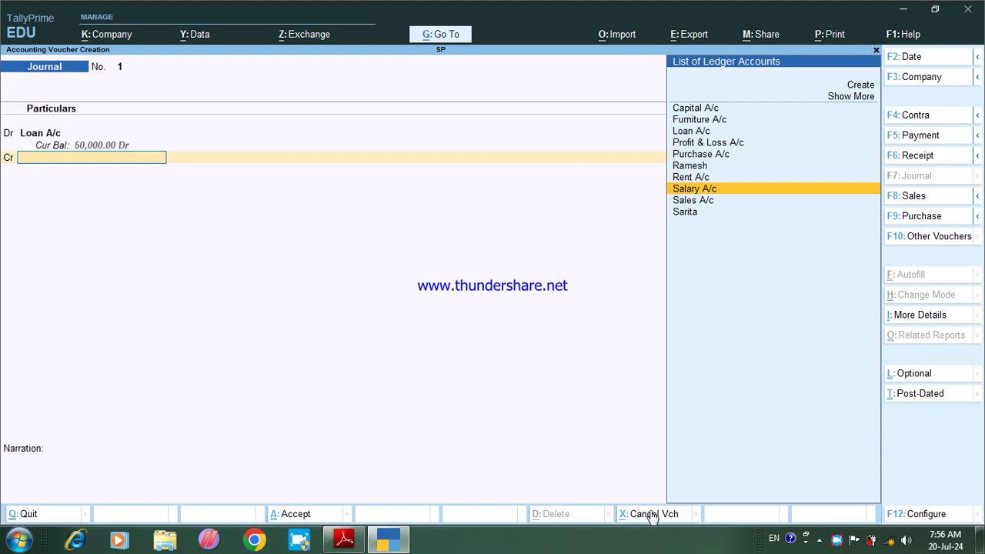
key(Up)
key(Up)
key(Up)
key(Up)
key(Up)
key(Up)
key(Up)
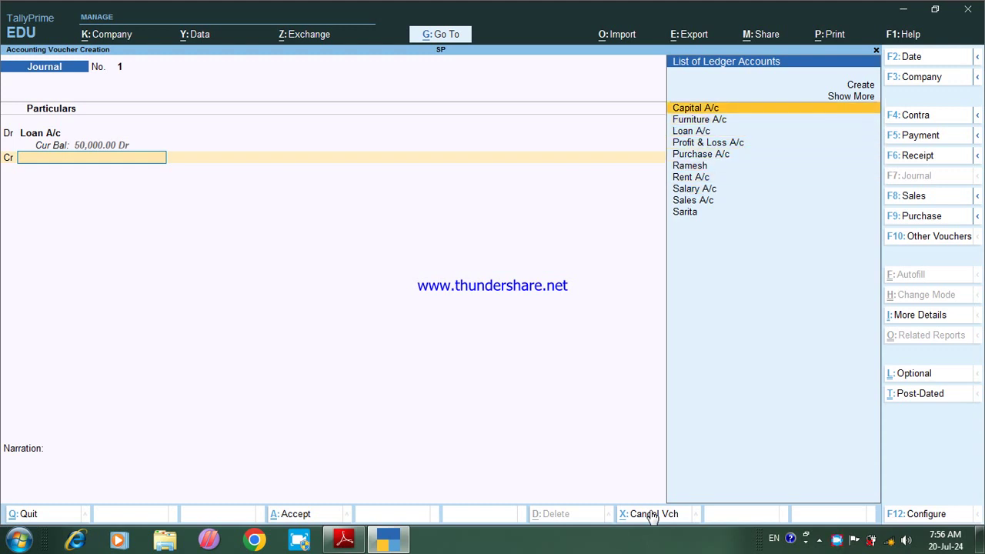
key(Up)
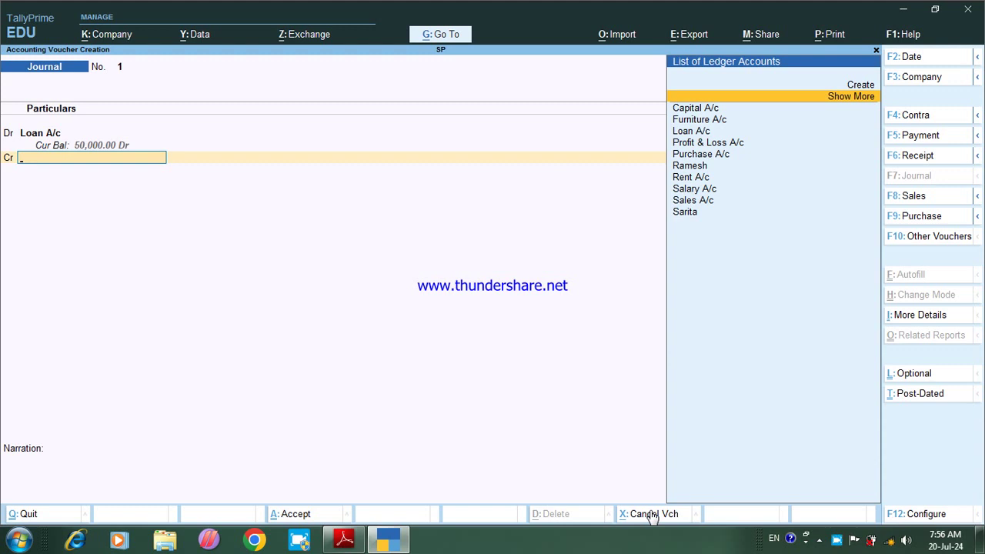
key(Return)
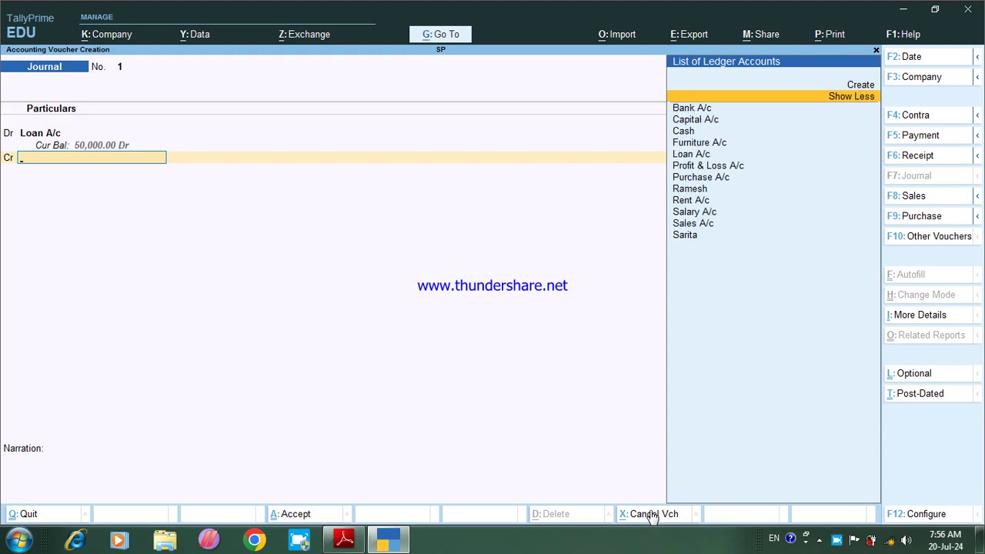
key(Down)
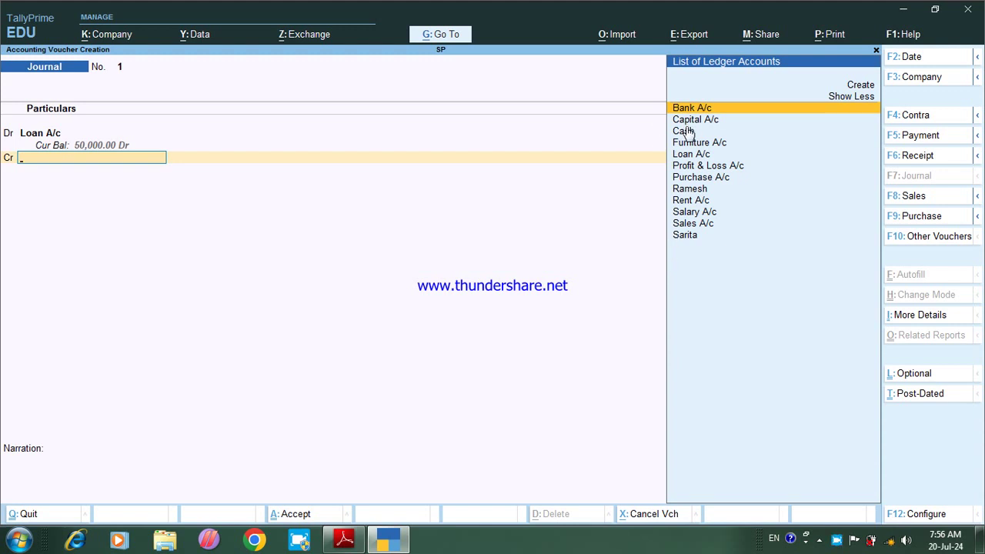
key(Return)
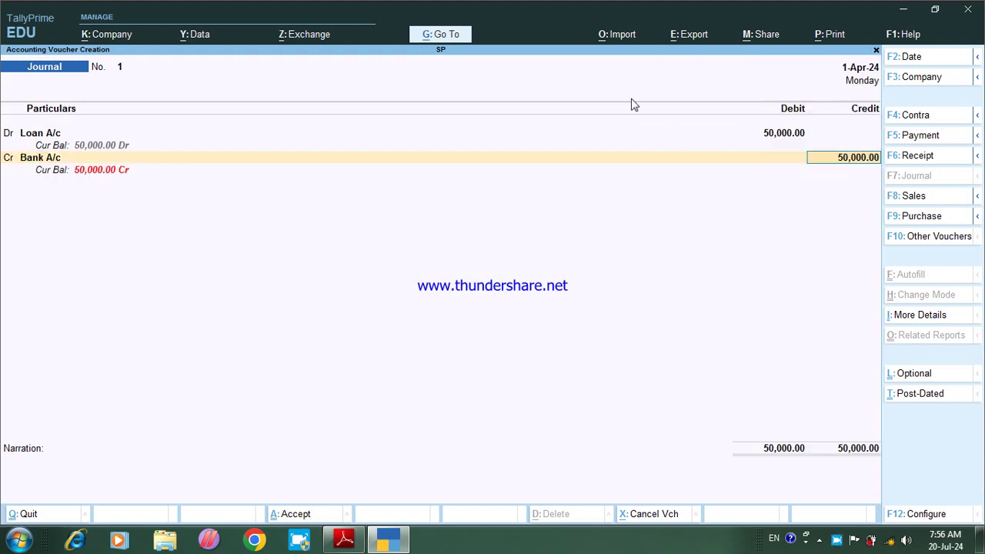
key(Return)
key(Return)
key(Return)
key(Return)
key(Return)
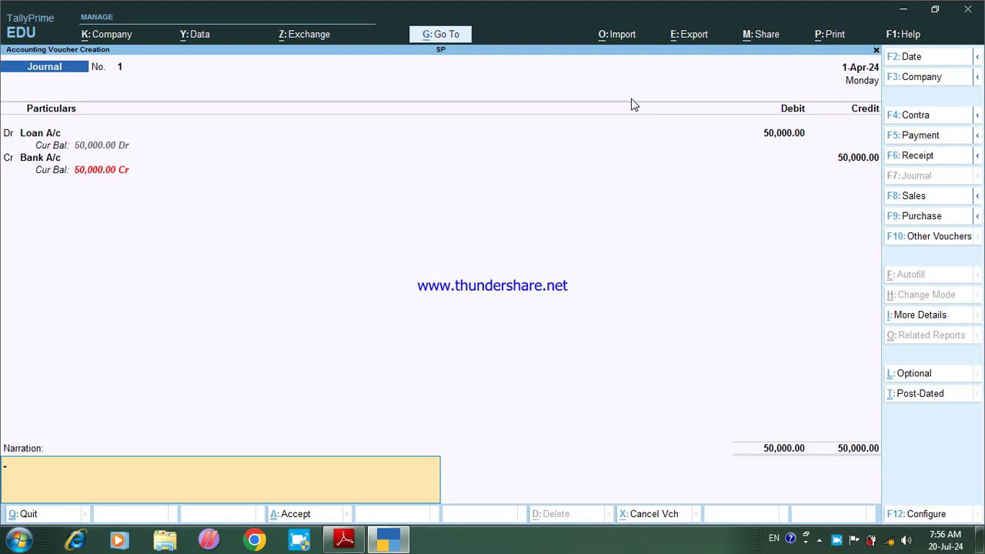
Step: Add the narration 'Being Loan withdraw from bank.50000' and save Journal No. 1
text(Being)
text(Loan withdra)
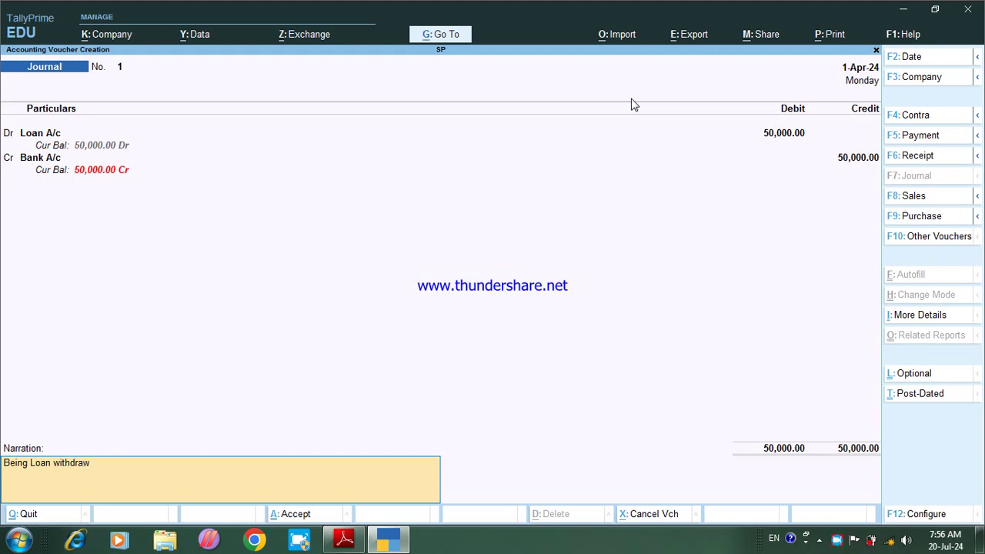
text(w )
text(f)
text(rom bank)
text(.)
text(50000)
key(Return)
key(Return)
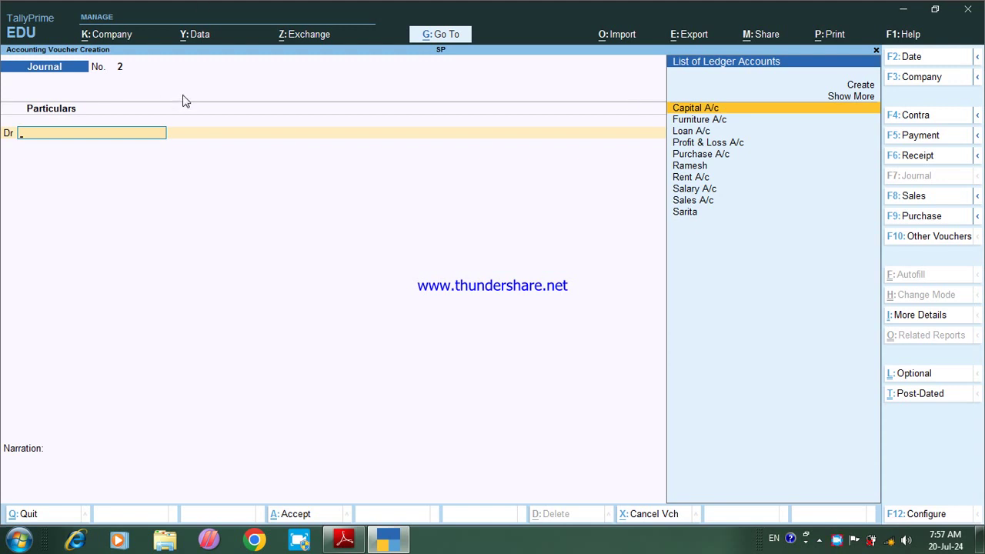
Step: Check the exercise PDF, then start a Sales voucher in As Voucher mode
click(344, 538)
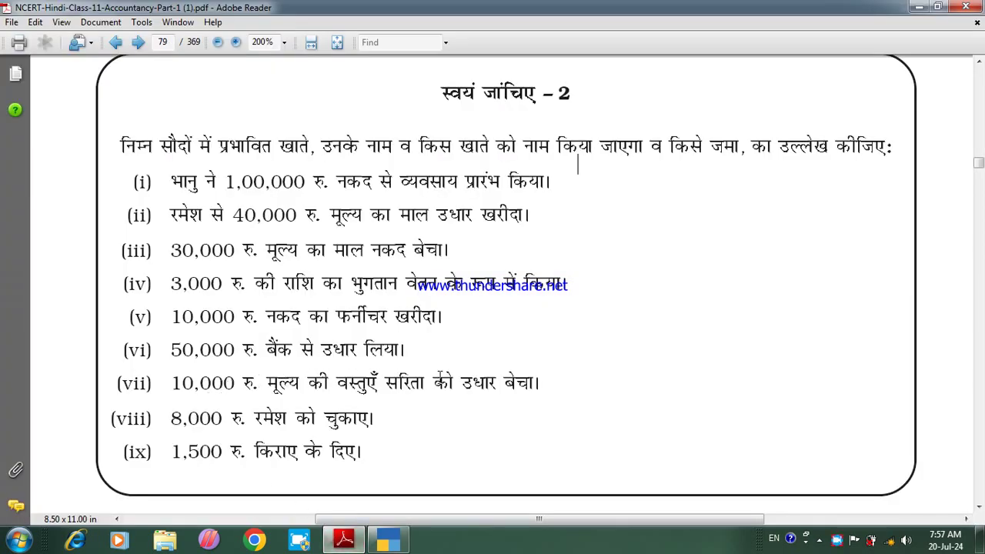
click(386, 538)
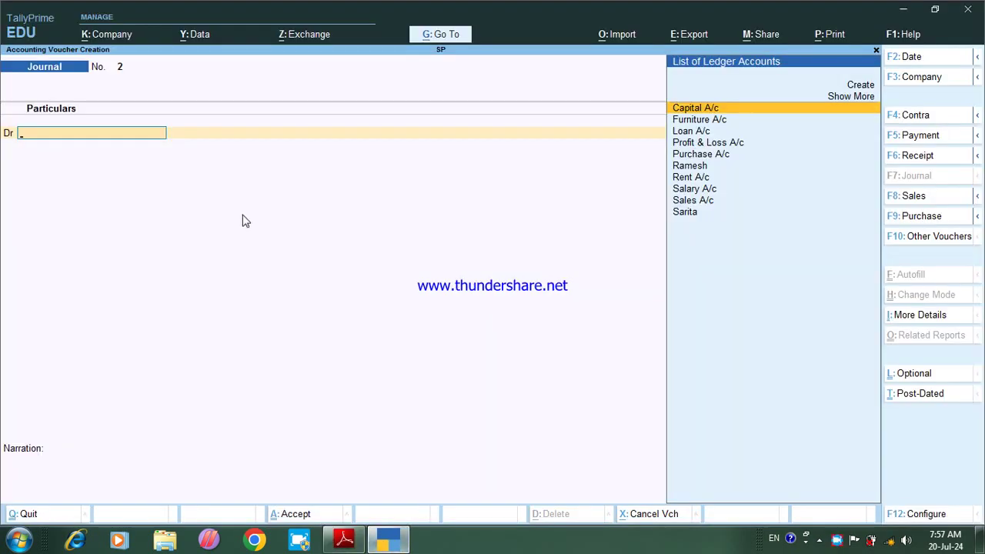
key(F8)
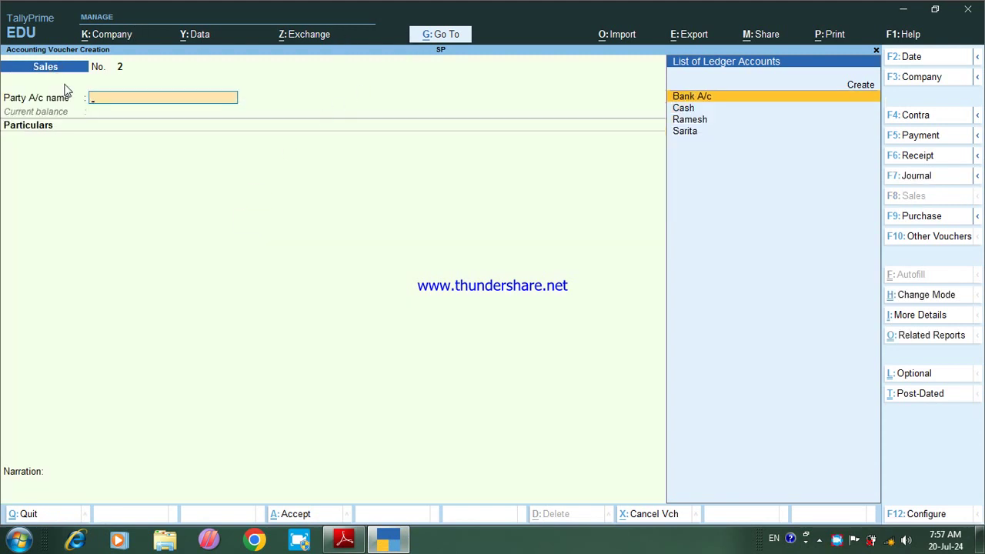
key(ctrl)
key(ctrl+h)
key(Down)
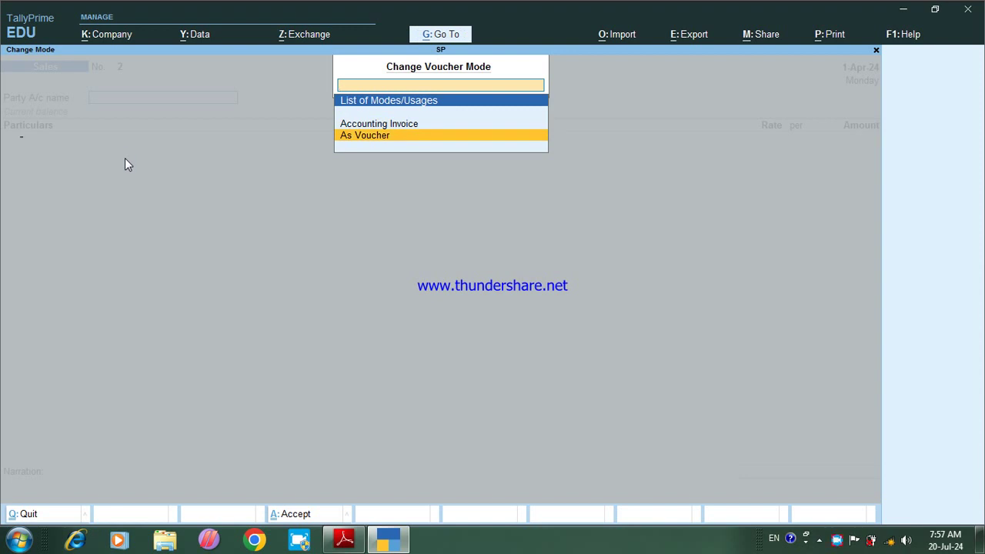
key(Return)
Step: Debit the credit customer's ledger 10,000 On Account and credit Sales A/c
key(Down)
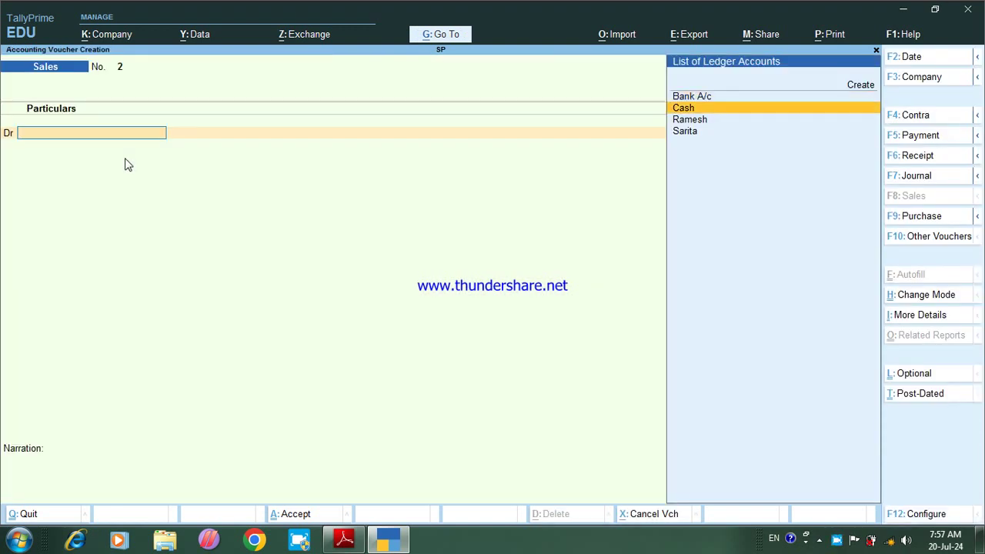
key(Down)
key(Down)
key(Return)
key(Return)
key(Return)
key(Return)
key(Return)
key(Return)
key(Return)
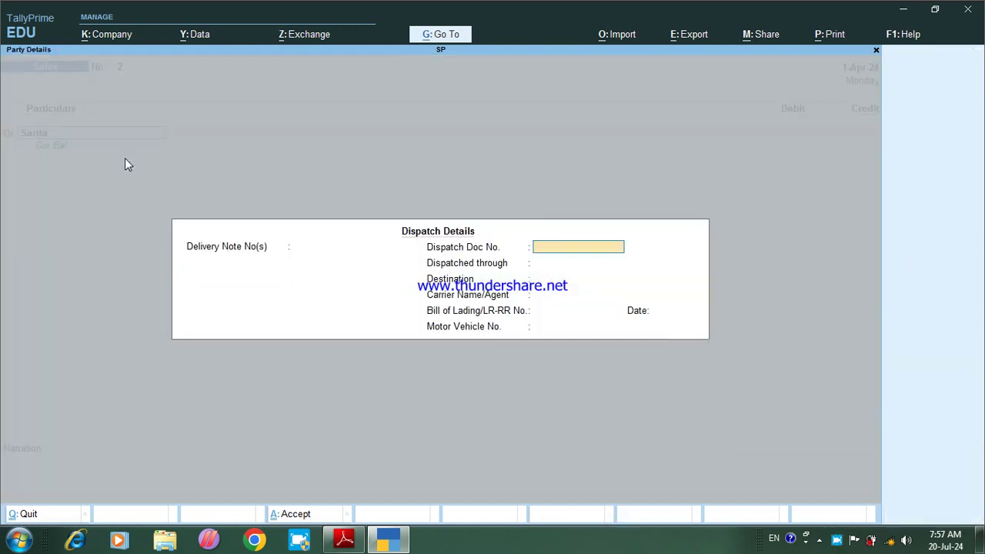
key(Return)
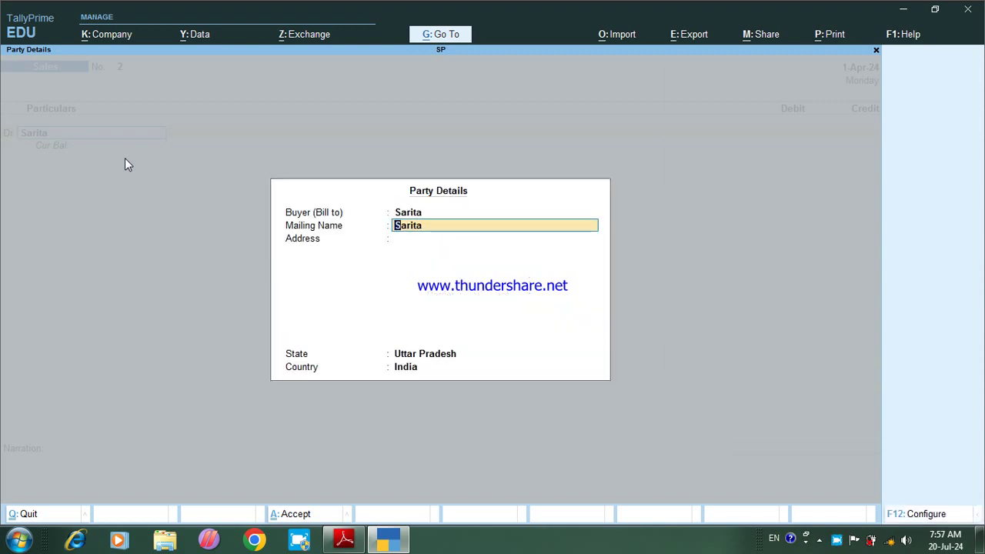
key(Return)
key(Return)
key(Return)
key(Return)
text(1)
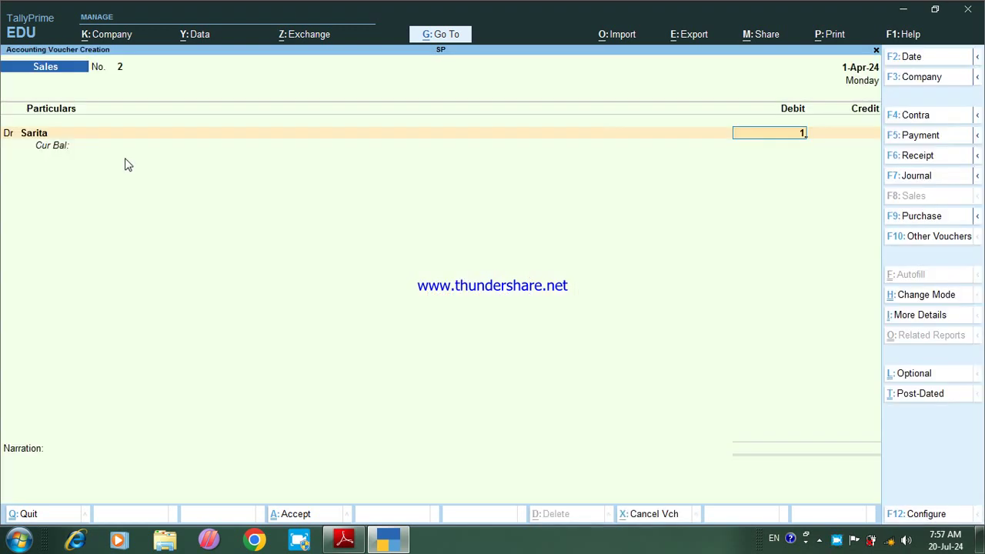
text(0,000000)
key(Return)
key(Down)
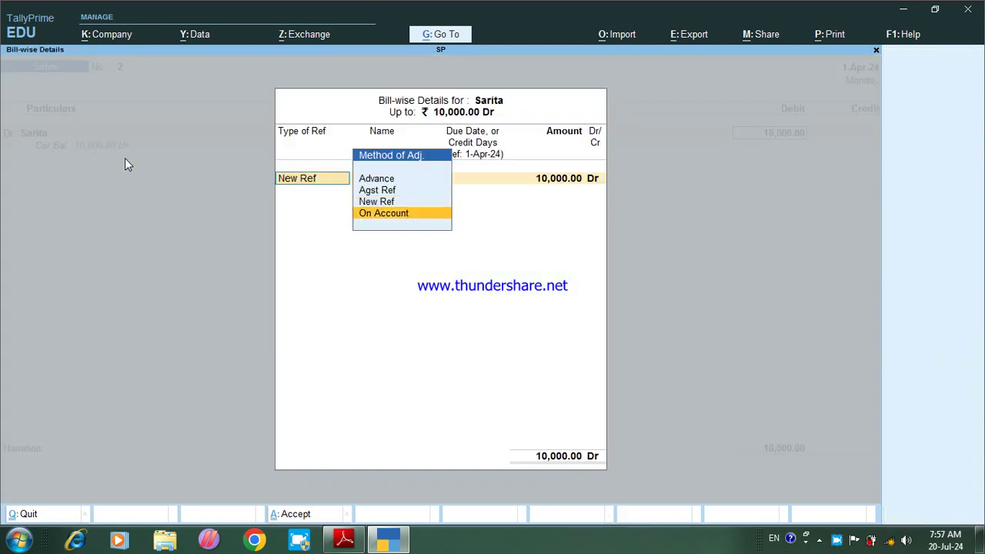
key(Return)
key(Return)
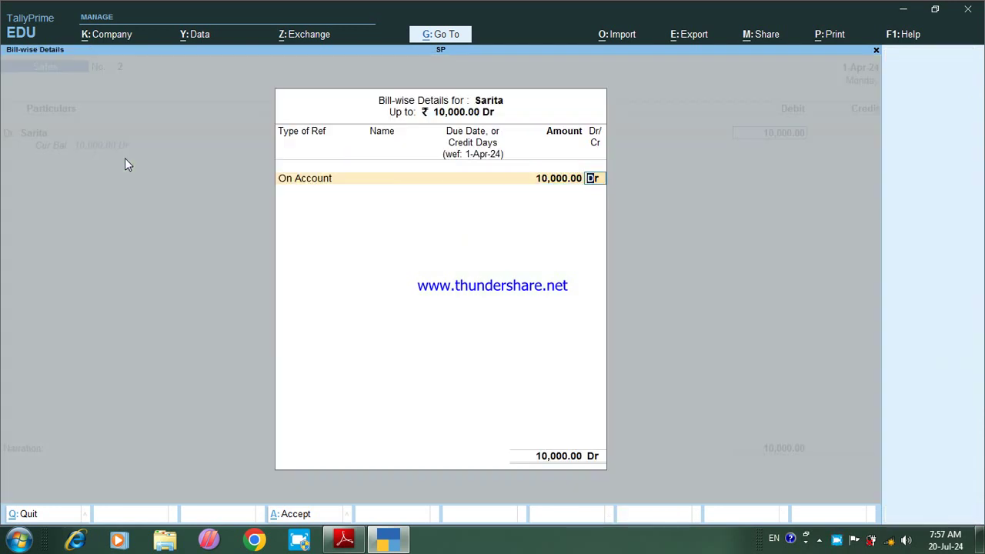
key(Return)
key(Return)
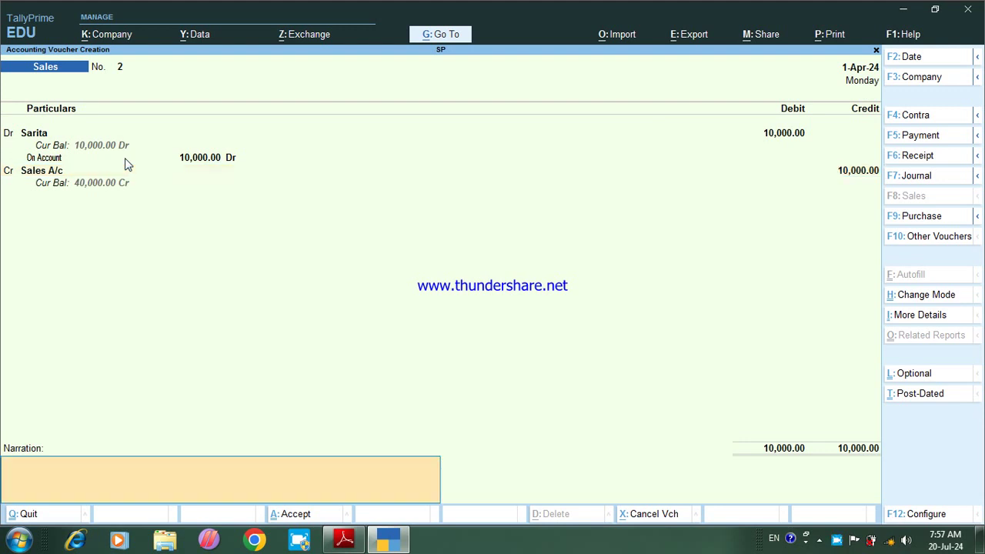
key(Return)
Step: Add a goods-sold-to-customer narration ending 1000 and save Sales voucher No. 2
text(being goods sold to Sarita)
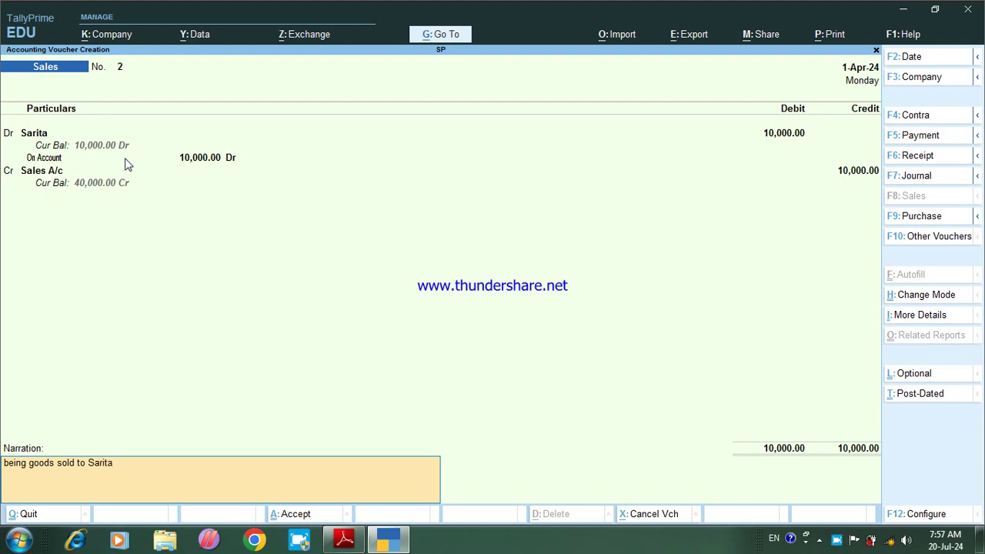
text( 10000)
key(Return)
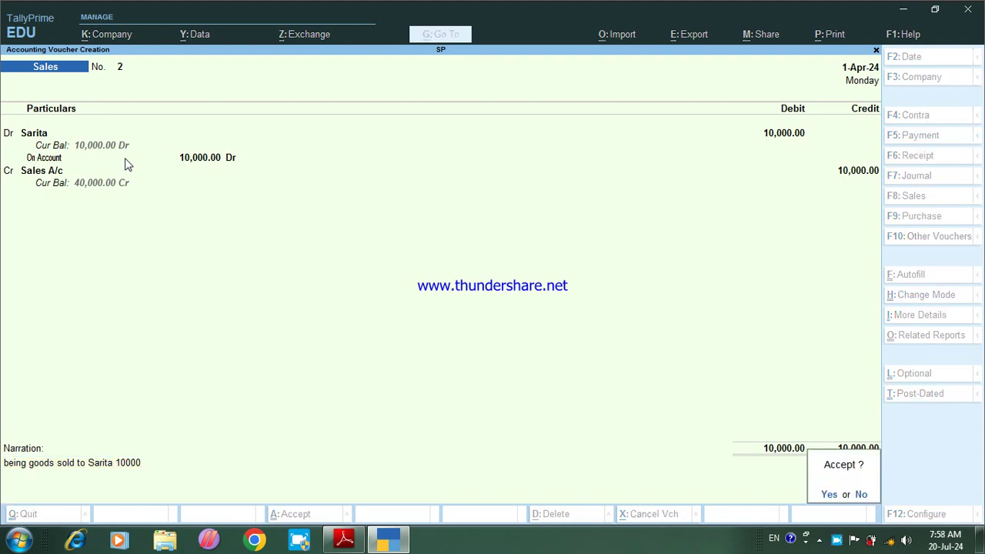
key(Return)
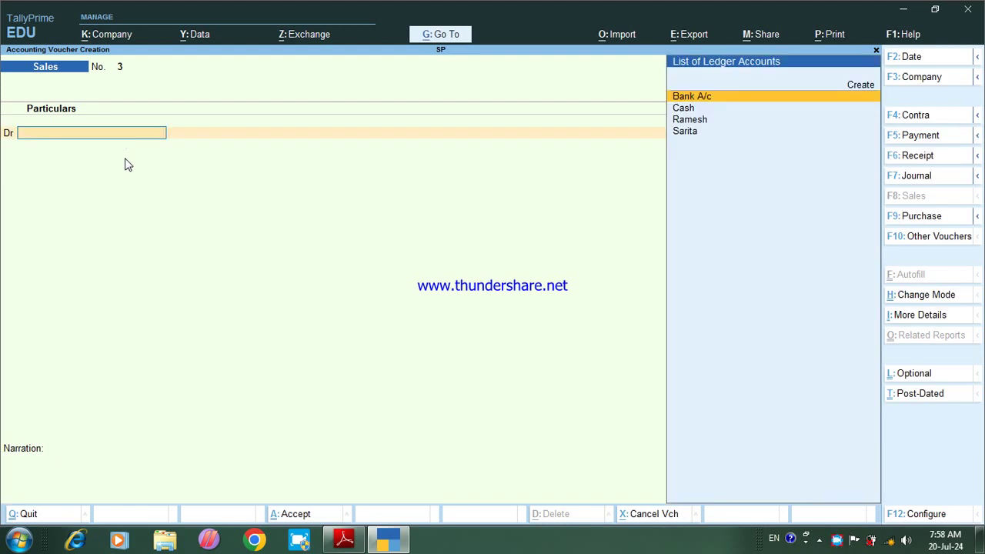
Step: In a Payment voucher, debit the supplier's ledger 8,000 On Account
click(344, 539)
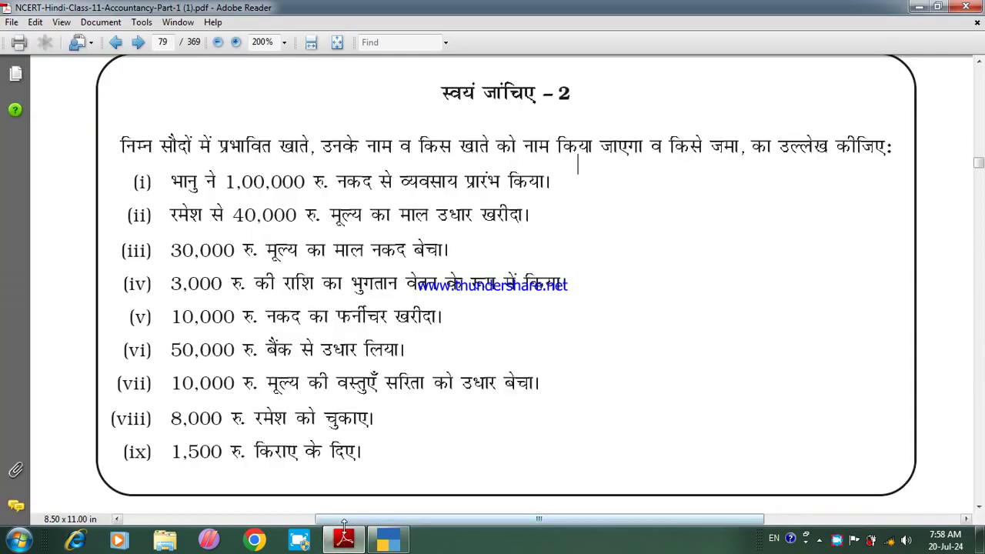
key(alt+Tab)
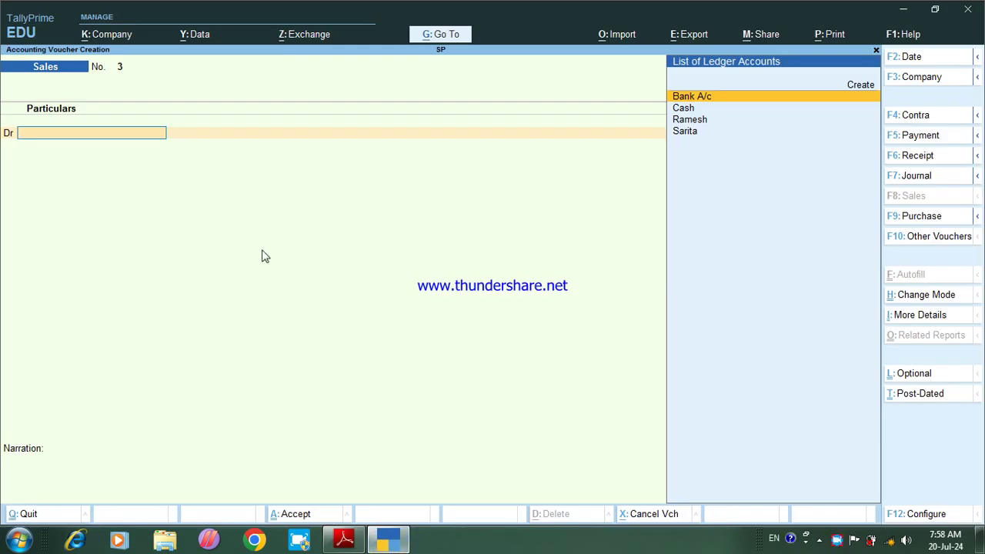
key(F5)
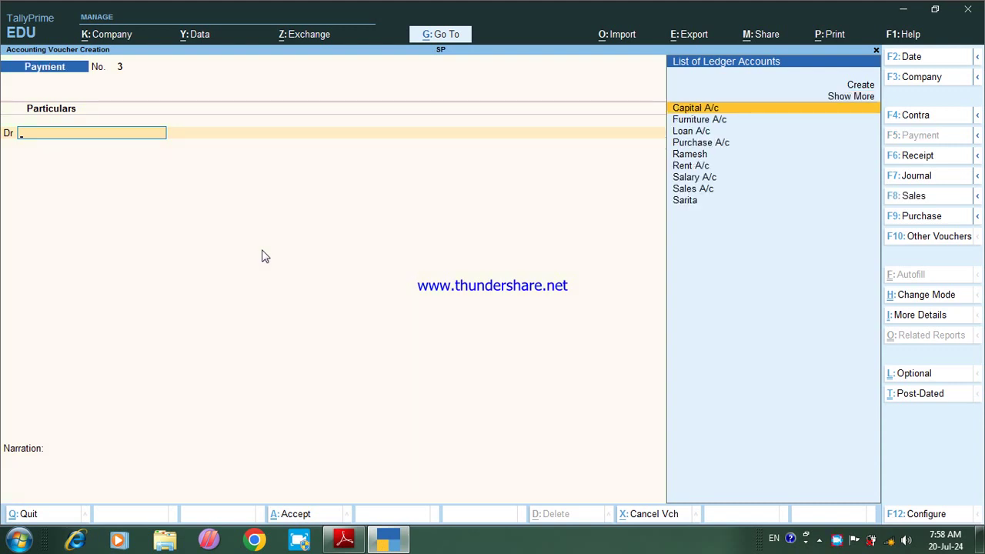
text(r)
key(Return)
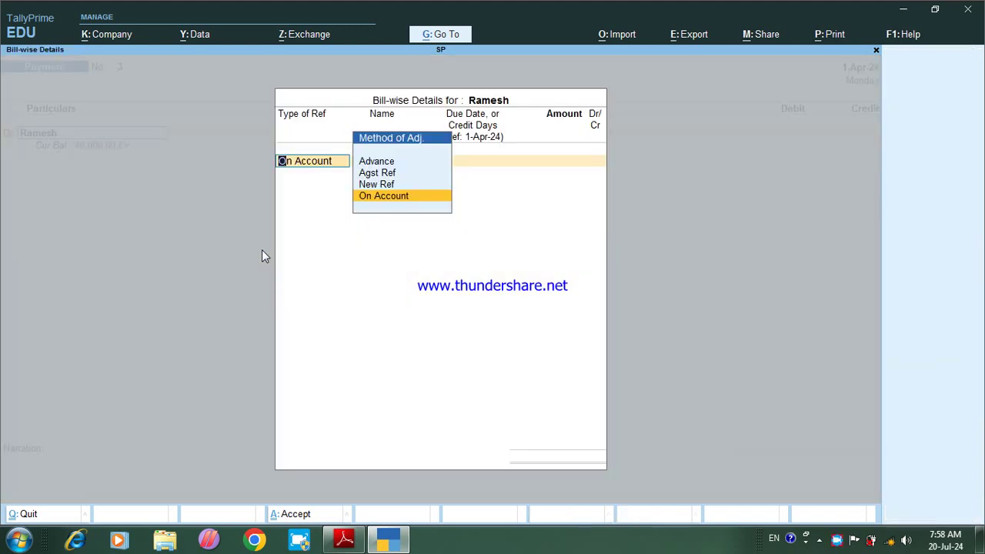
key(Return)
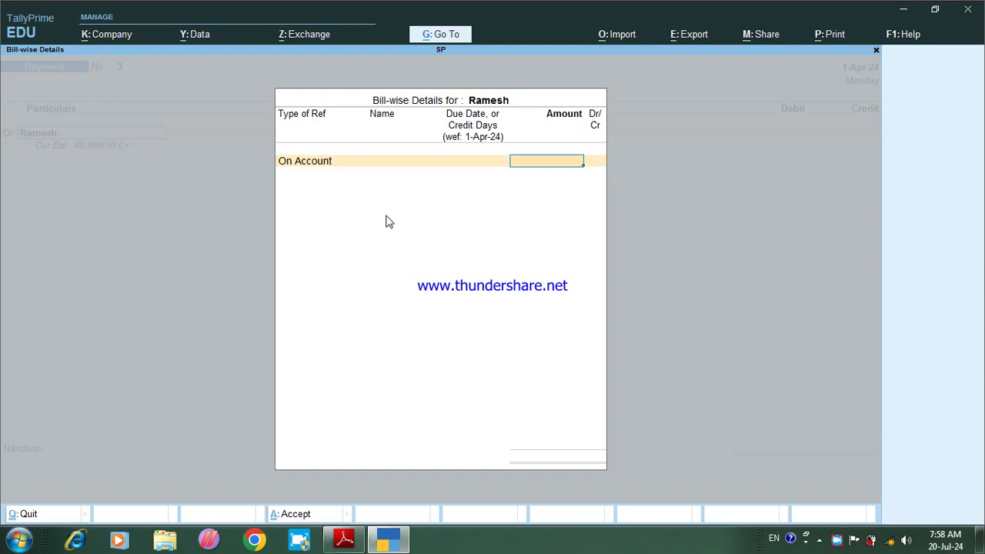
text(8000)
key(Return)
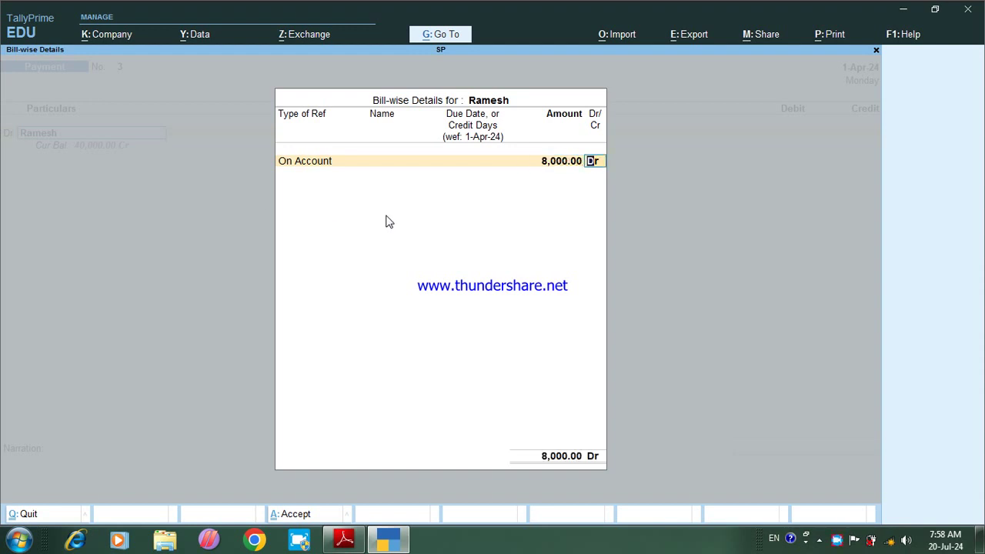
key(Return)
key(Return)
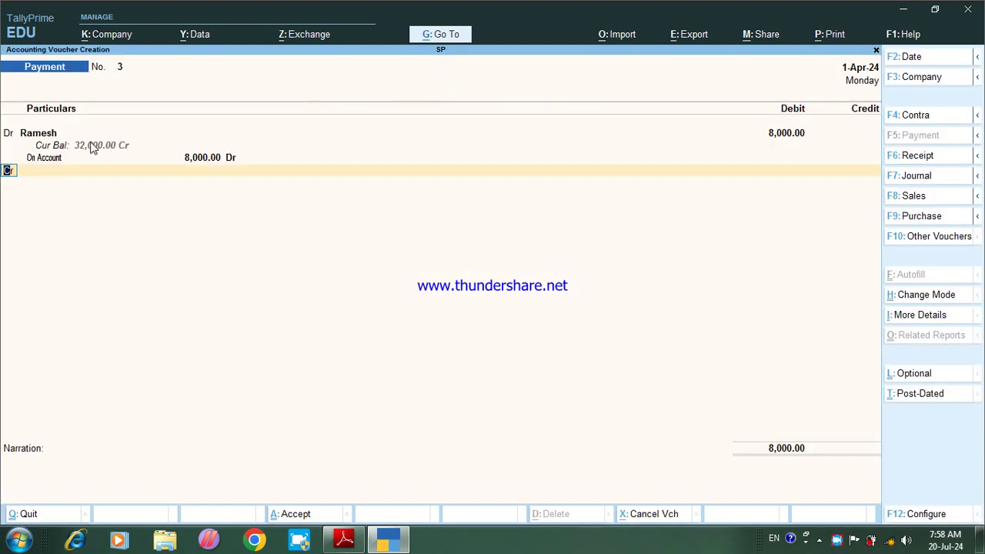
Step: Credit Cash, add a cash-paid-to-supplier 8000 narration, and save Payment No. 3
key(Return)
key(Down)
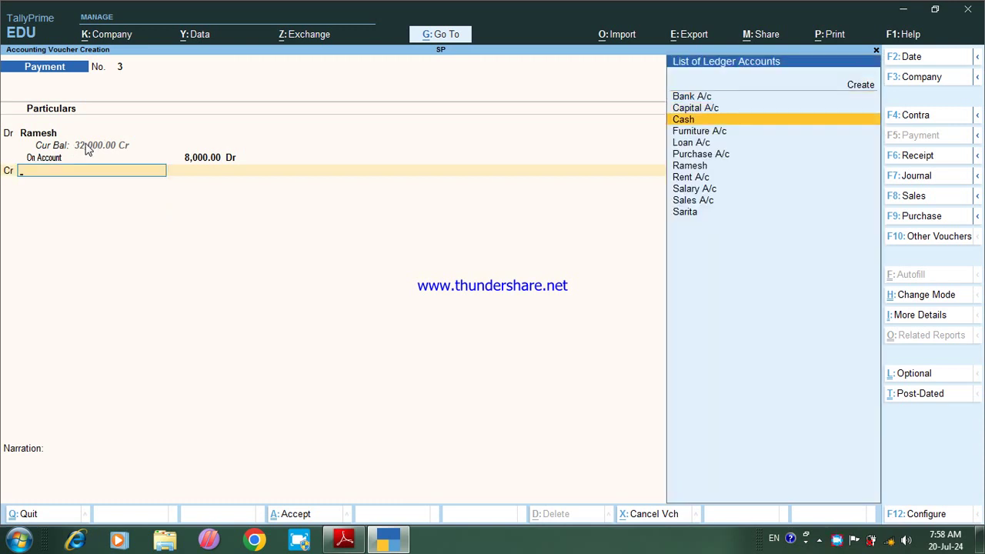
key(Return)
key(Return)
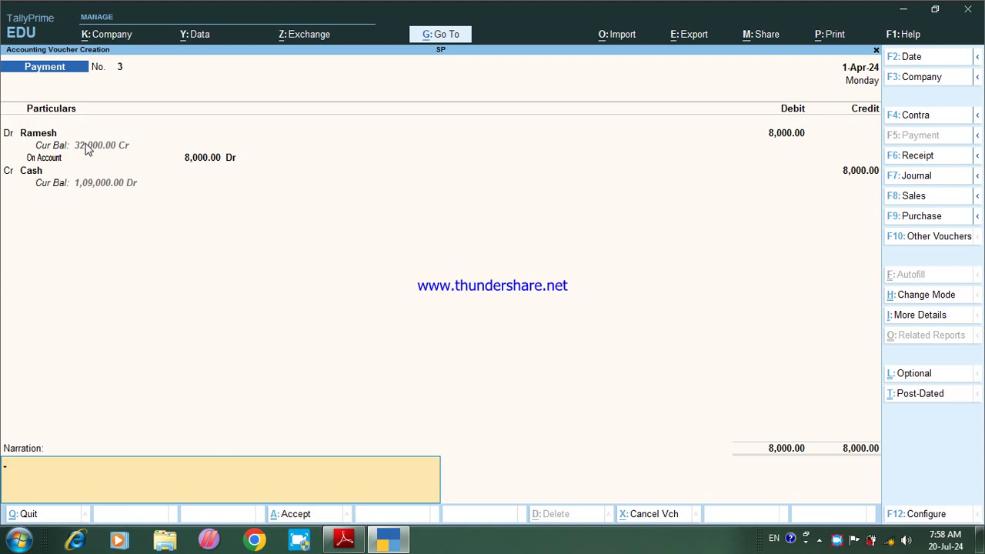
text(Being Cash Paid to R)
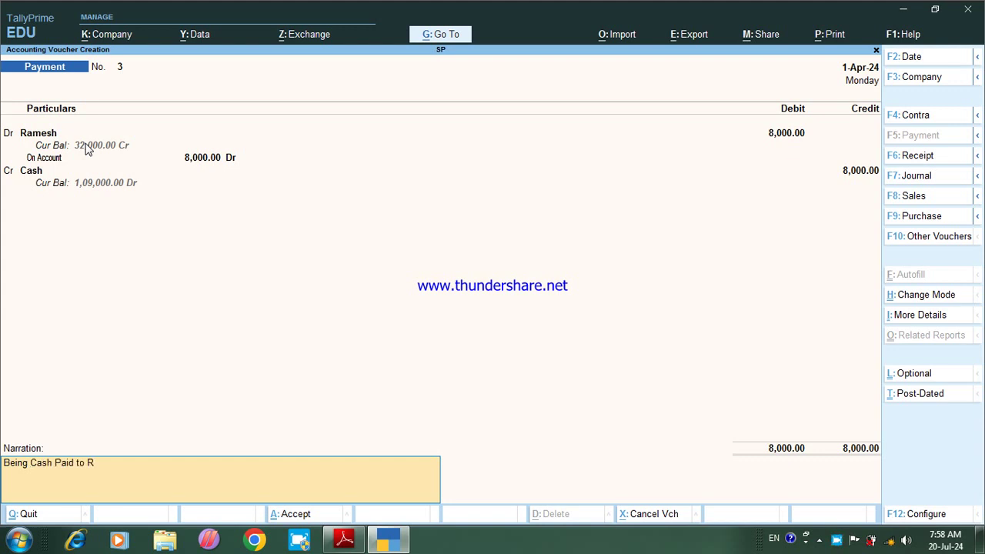
text(a,esh)
text(mesh)
text( 8000)
key(Return)
key(Return)
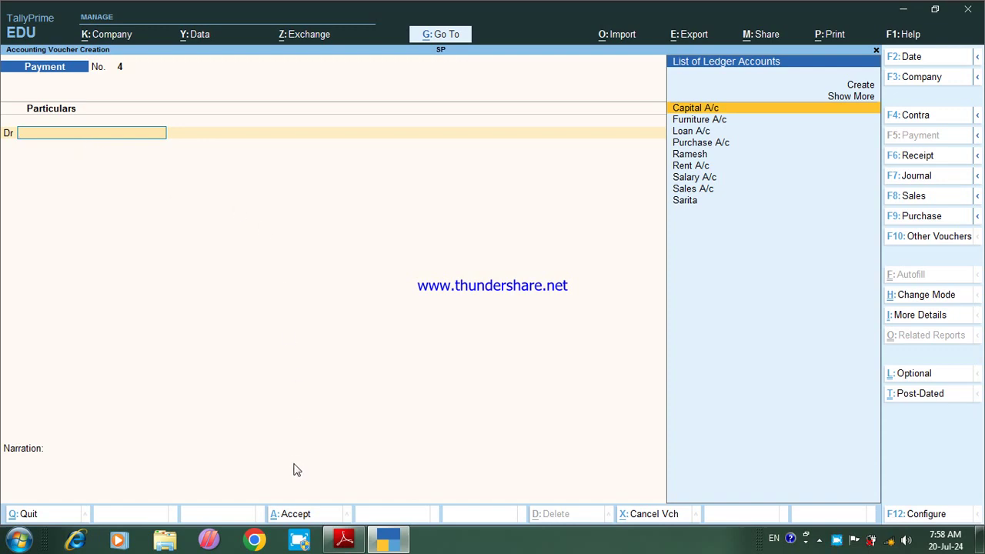
Step: Enter Payment voucher No. 4 debiting Rent A/c 1,500 and crediting Cash
click(332, 538)
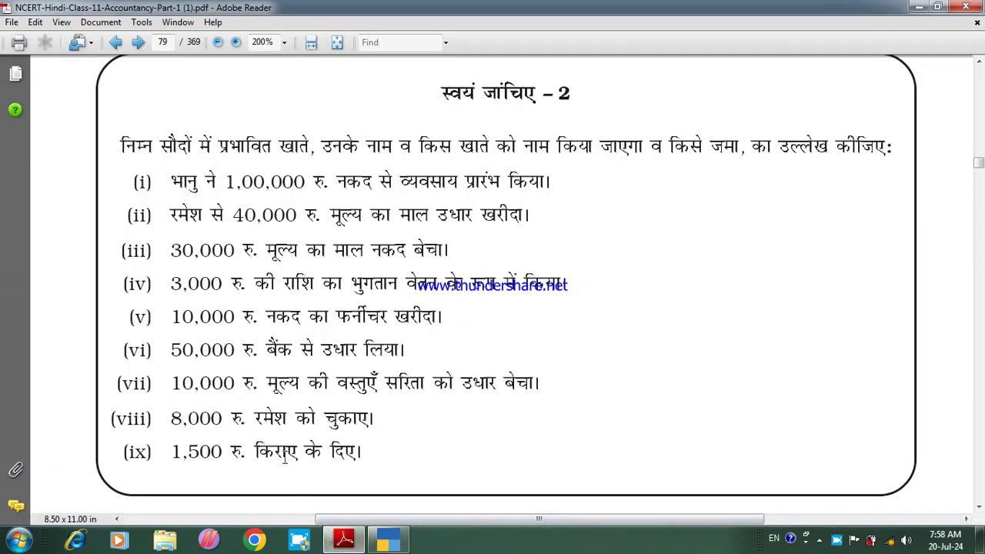
click(381, 542)
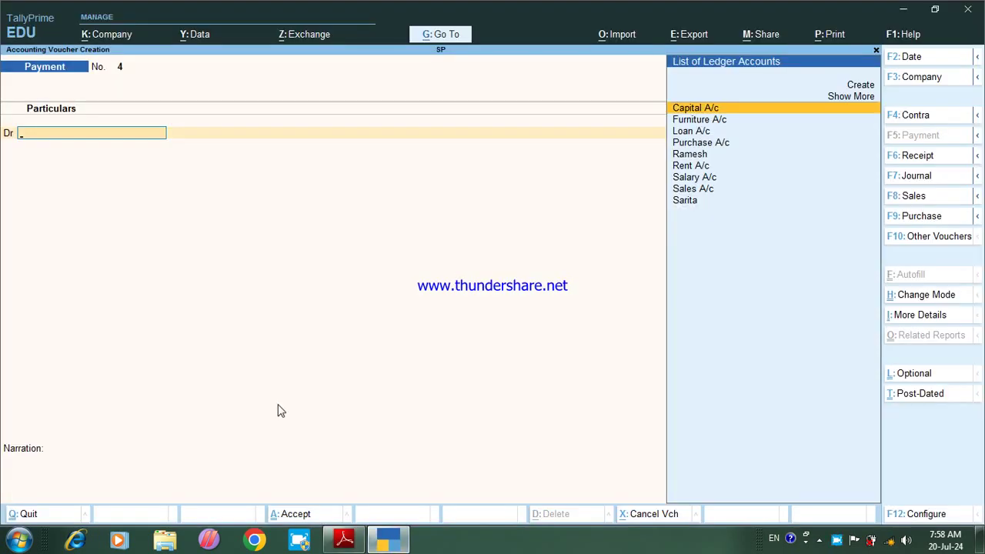
text(R)
key(Down)
key(Return)
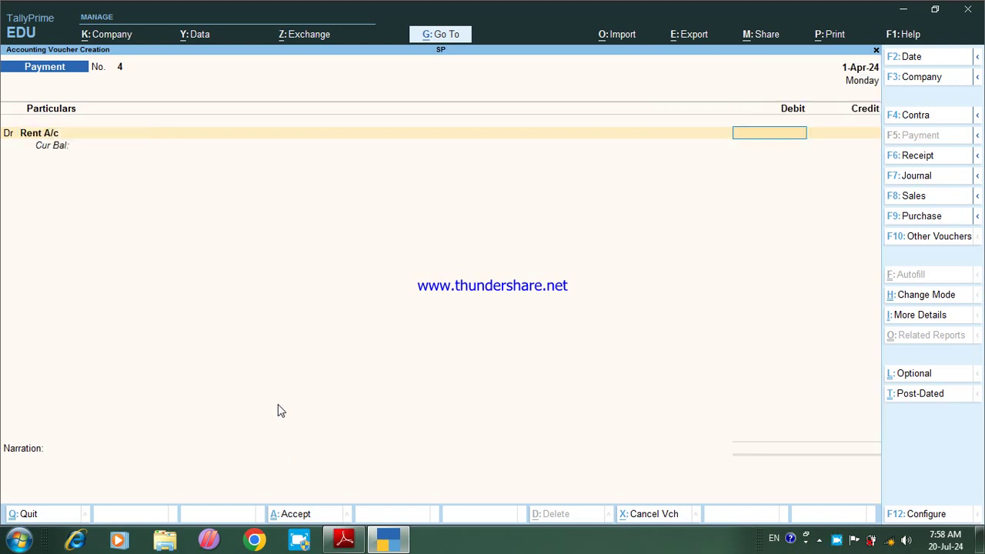
text(1500)
key(Return)
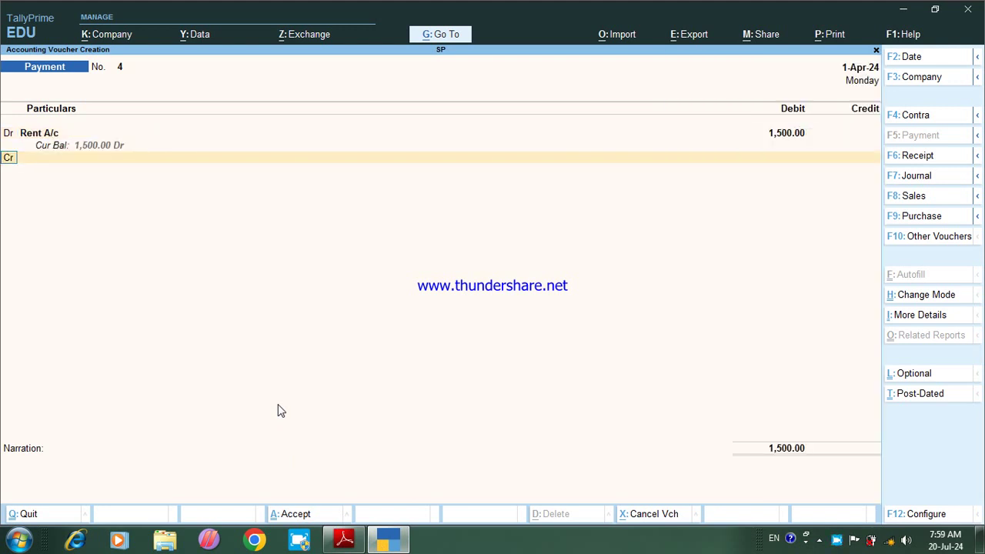
key(Return)
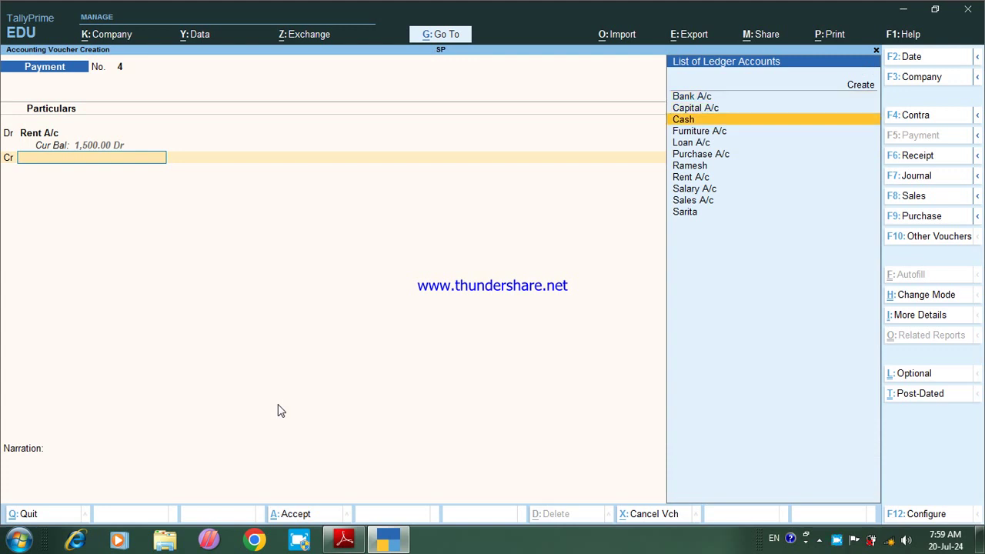
key(Return)
key(Return)
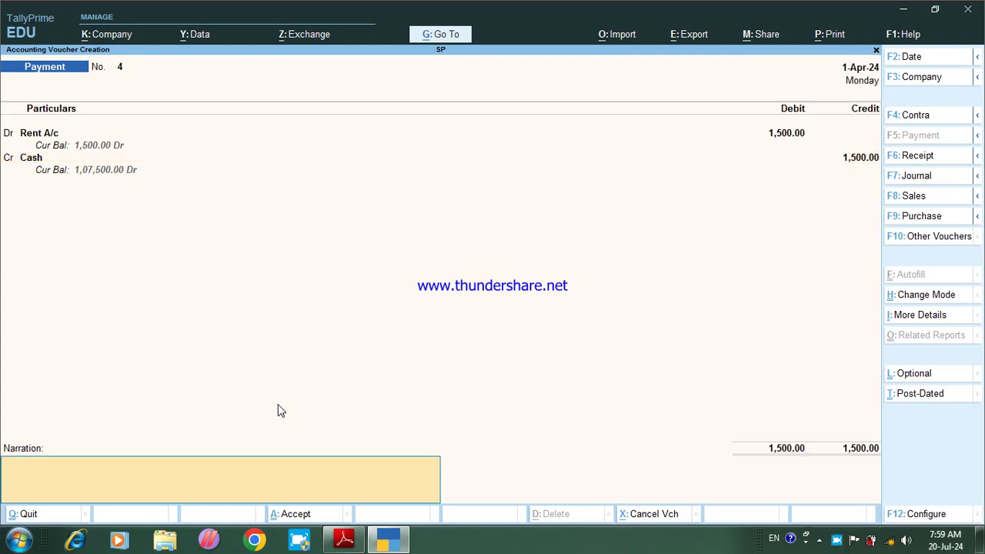
Step: Add the narration 'Being Rean Paid 1500', save, and quit to the Gateway of Tally
text(B)
text(eing)
text( Rean)
text( Pai)
text(d 1500)
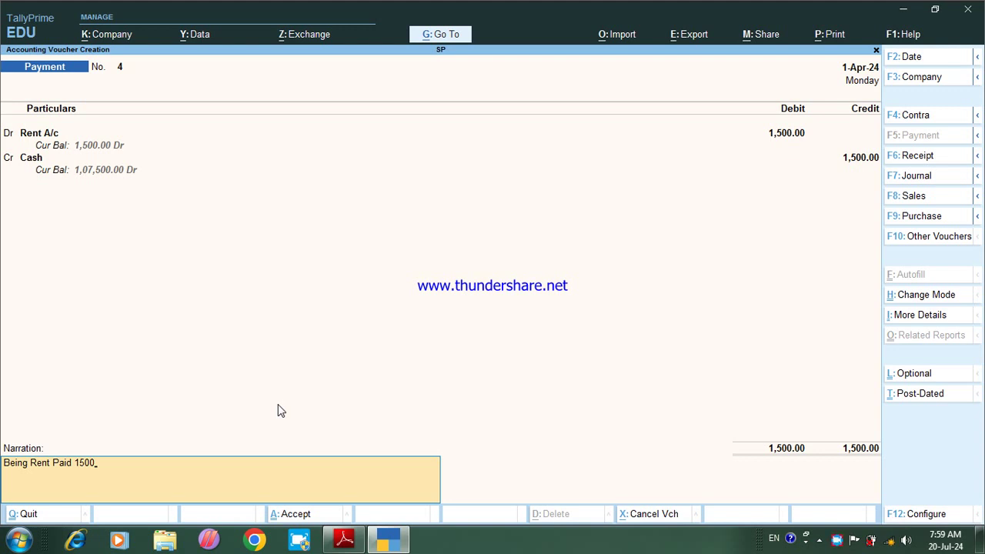
key(Return)
key(Return)
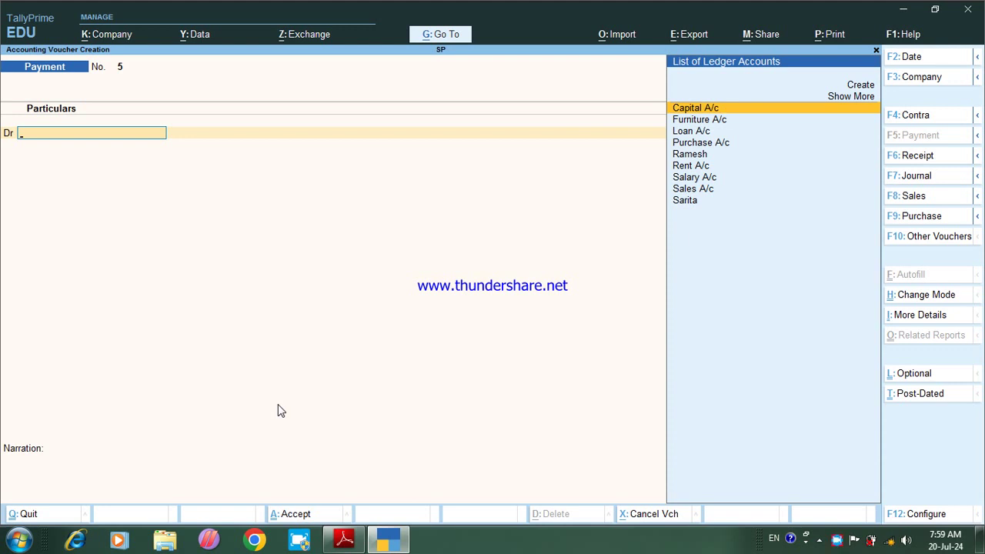
key(Escape)
key(Return)
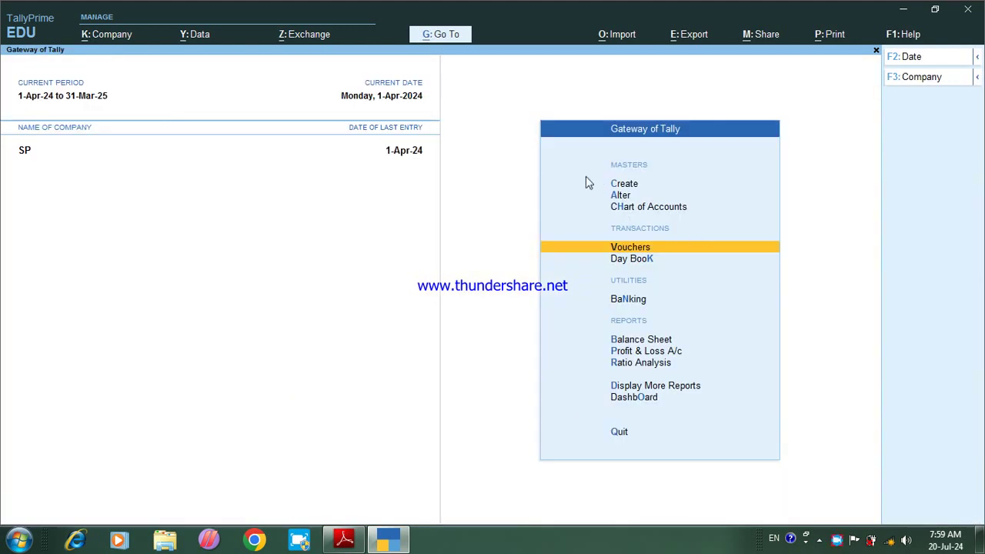
Step: Open the Day Book and switch it to Detailed view with Alt+F5
click(629, 268)
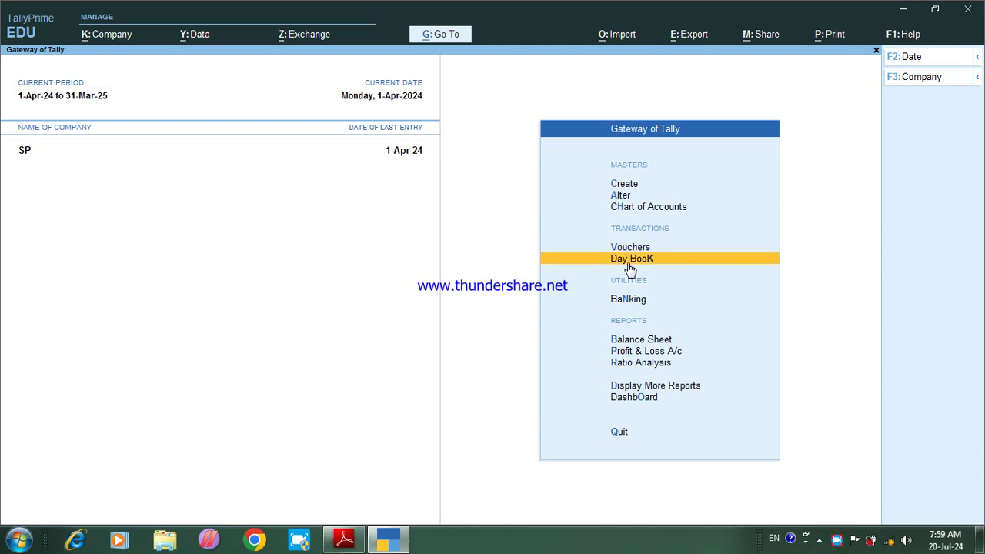
click(630, 269)
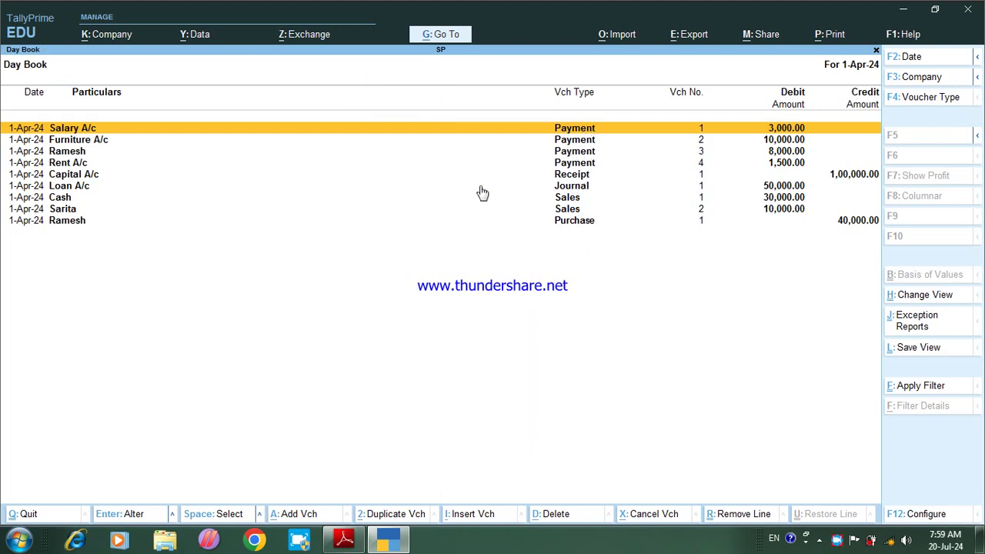
key(alt)
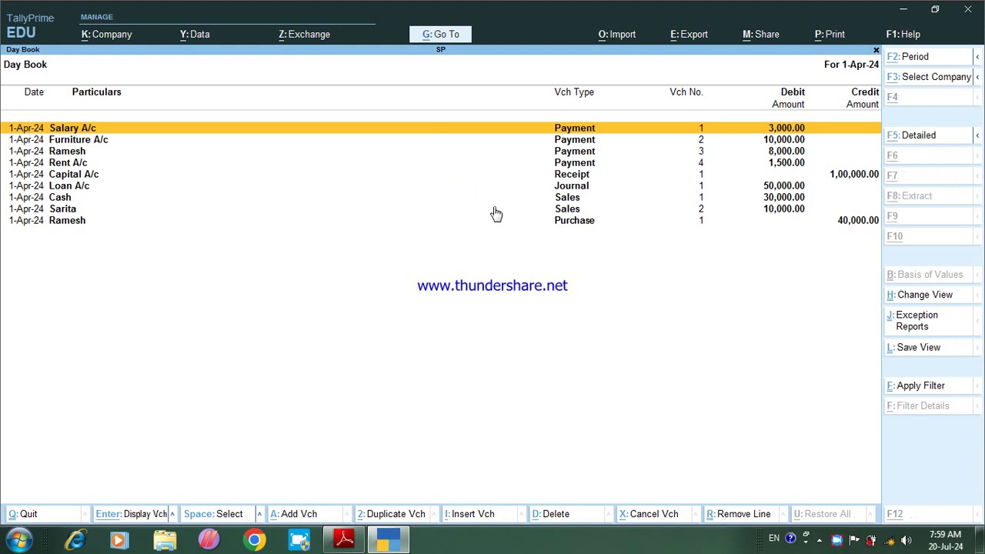
key(alt)
key(alt+F5)
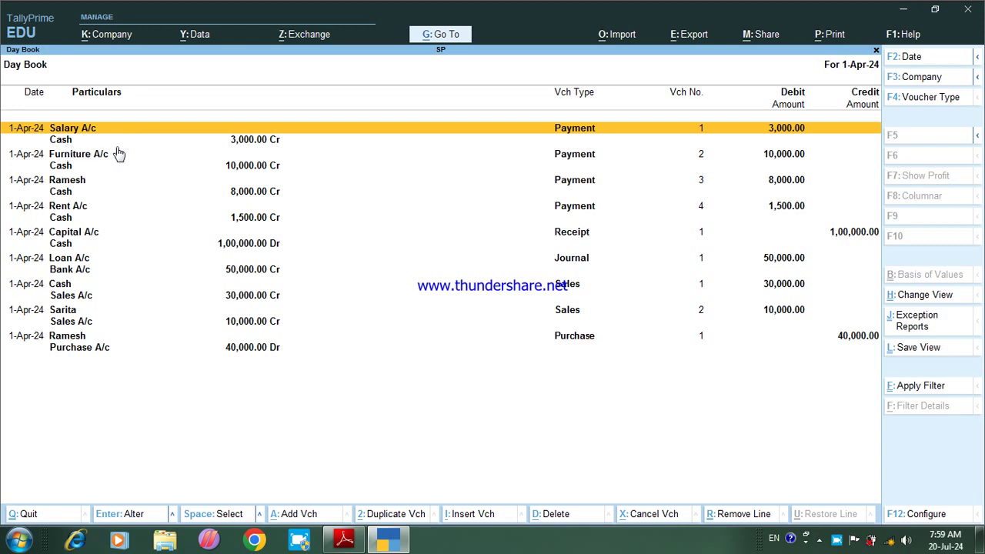
Step: Review the Cash and Salary A/c lines of the salary, furniture and capital vouchers
click(248, 142)
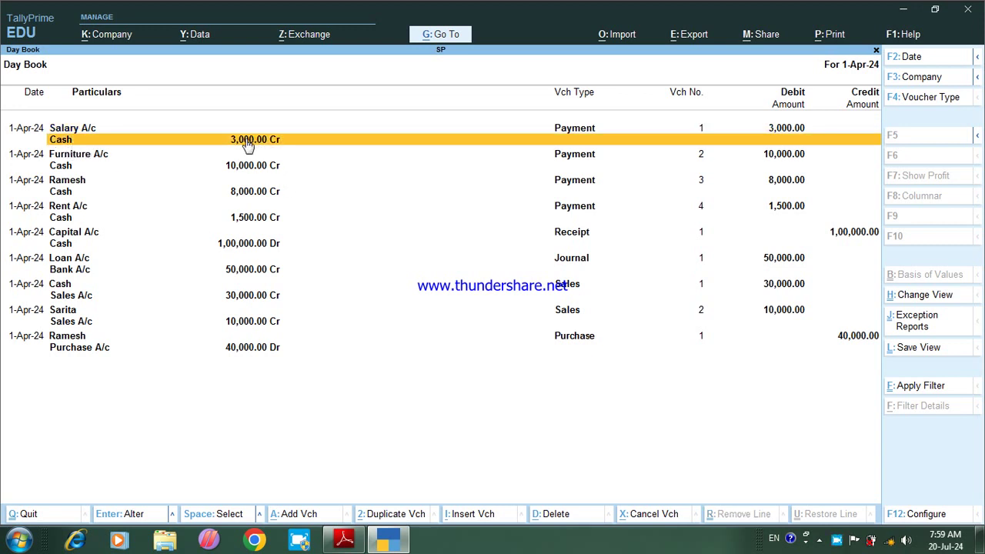
click(121, 133)
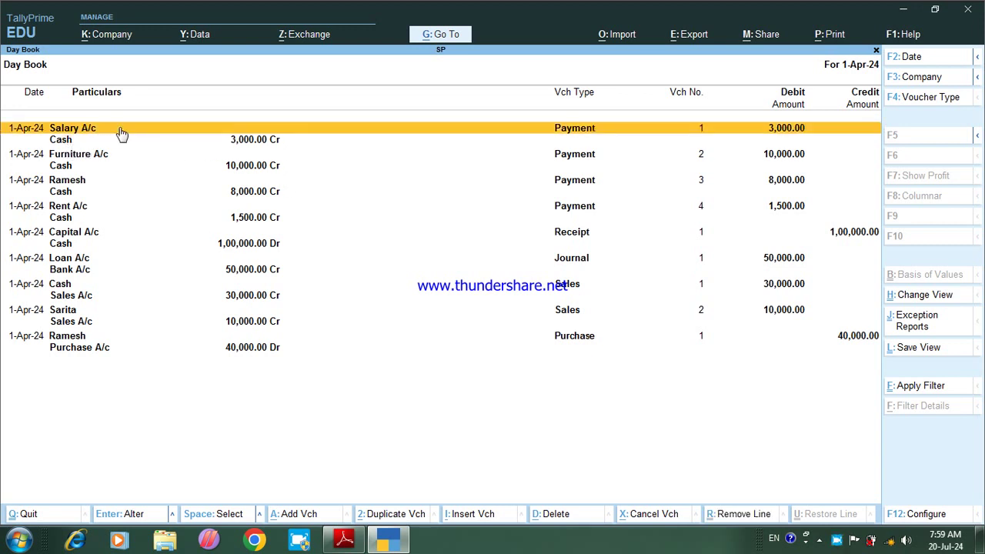
click(240, 166)
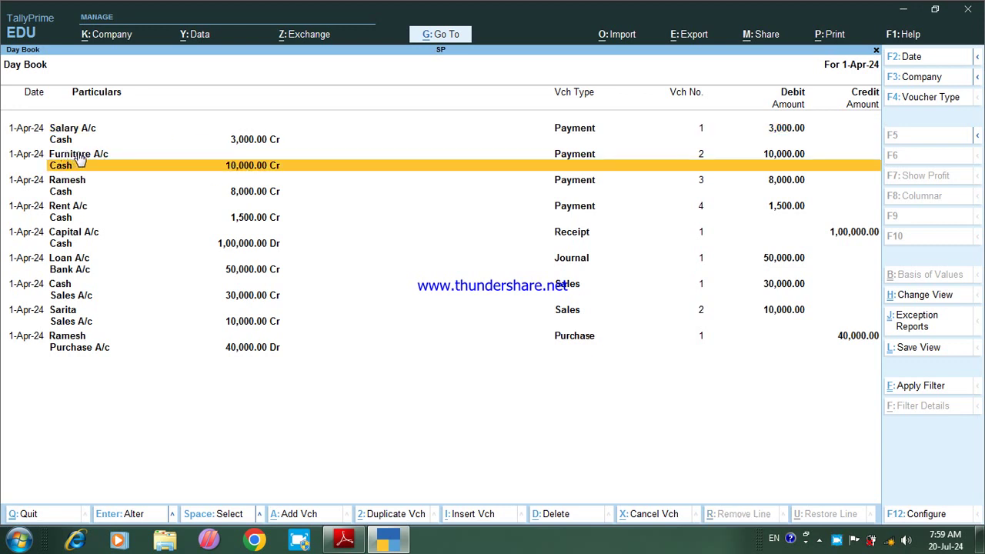
click(264, 245)
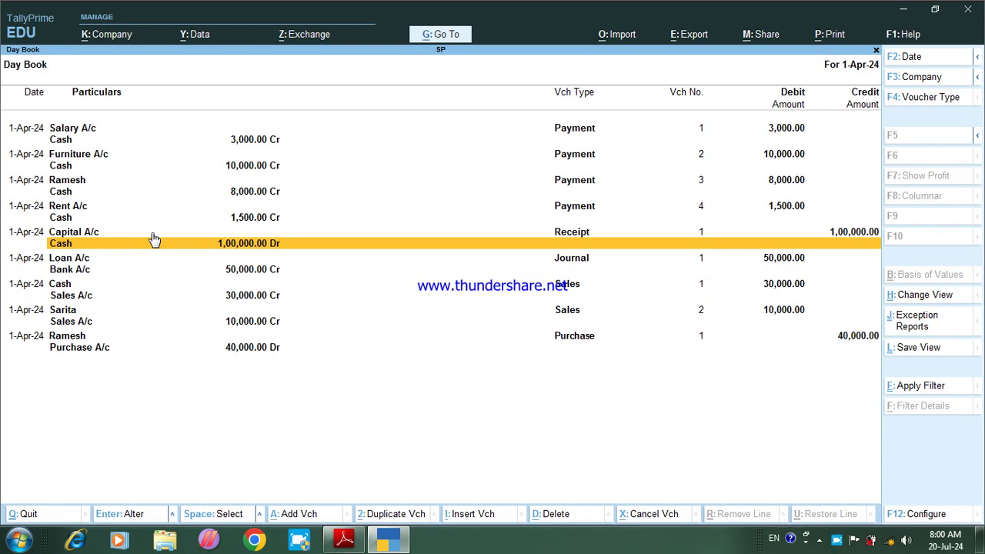
Step: Print-preview the current detailed Day Book for 1-Apr-24, zoom in, then close the preview and print settings
key(alt+p)
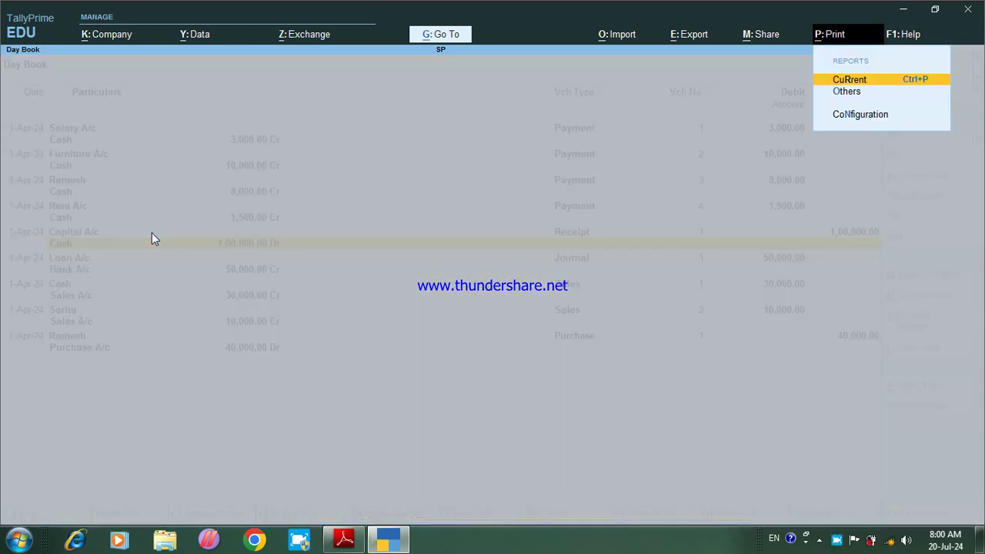
key(Return)
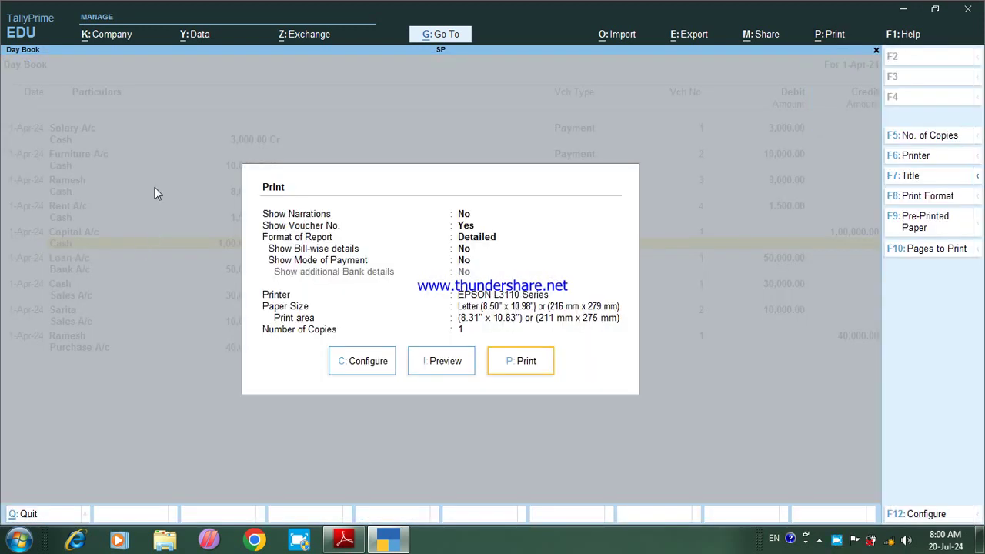
click(438, 368)
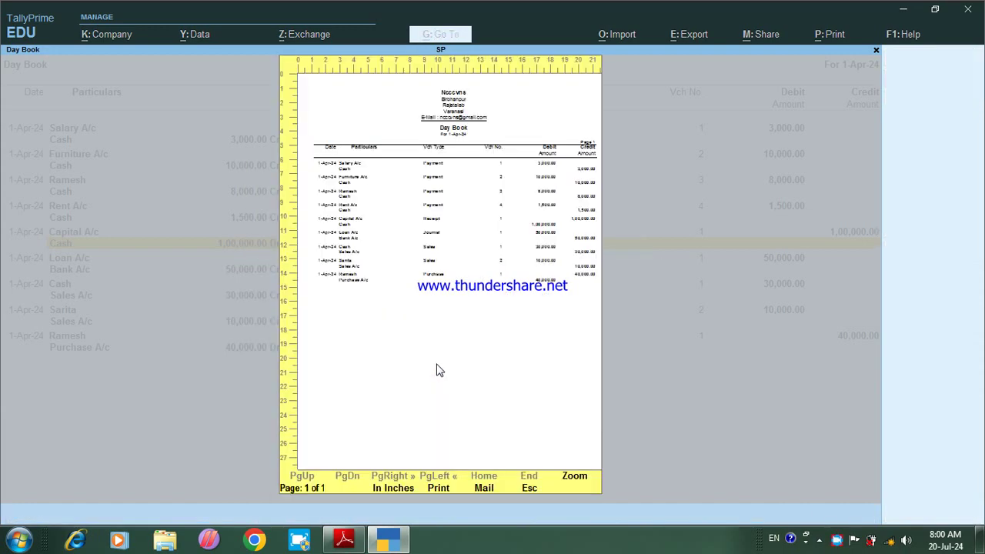
click(518, 217)
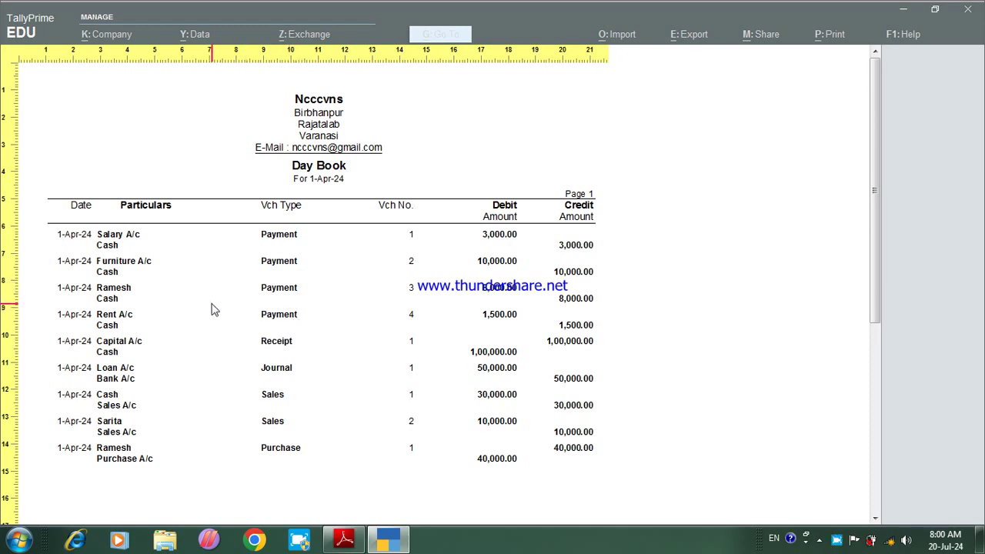
key(Escape)
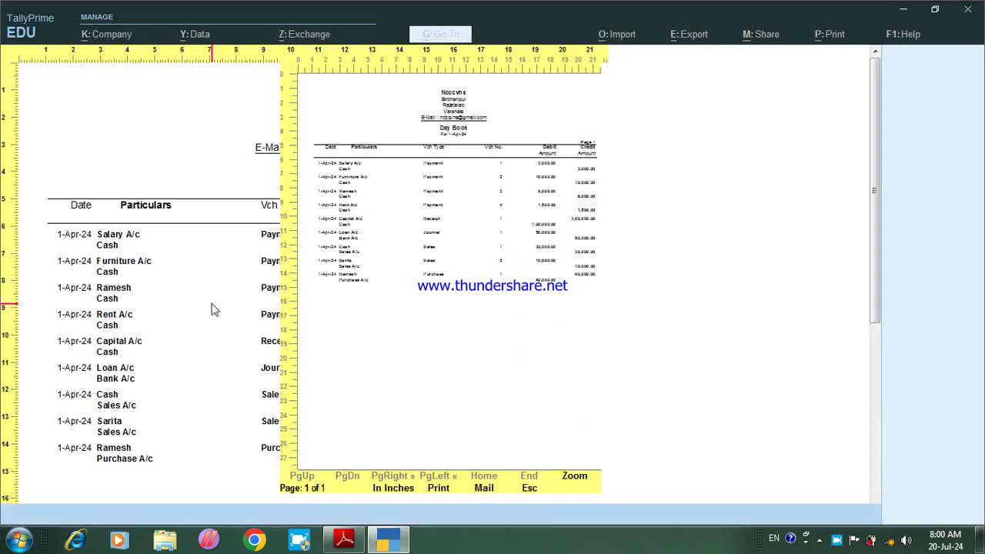
key(Escape)
key(Escape)
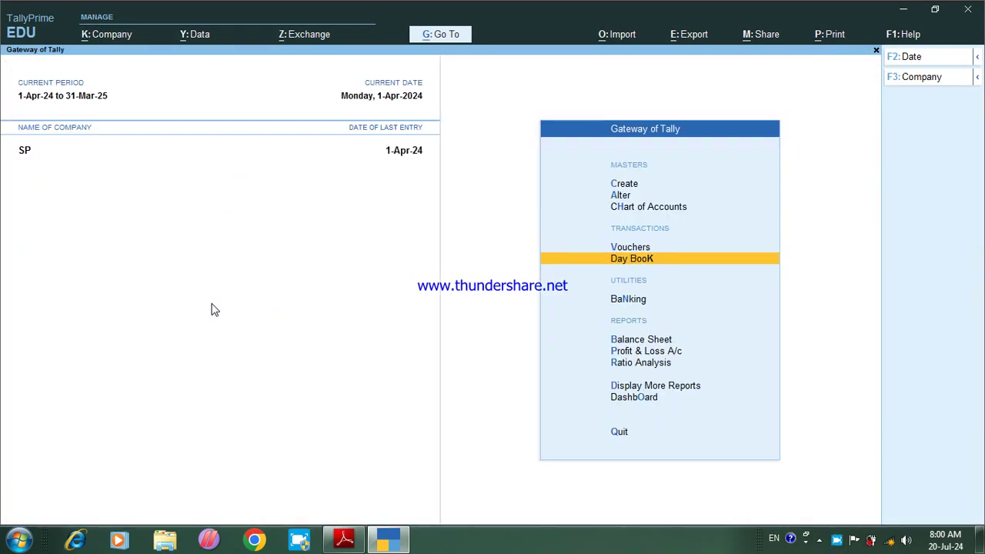
Step: Review the detailed Profit & Loss A/c showing a 4,500 Nett Loss, then select Balance Sheet
key(Down)
key(Down)
key(Down)
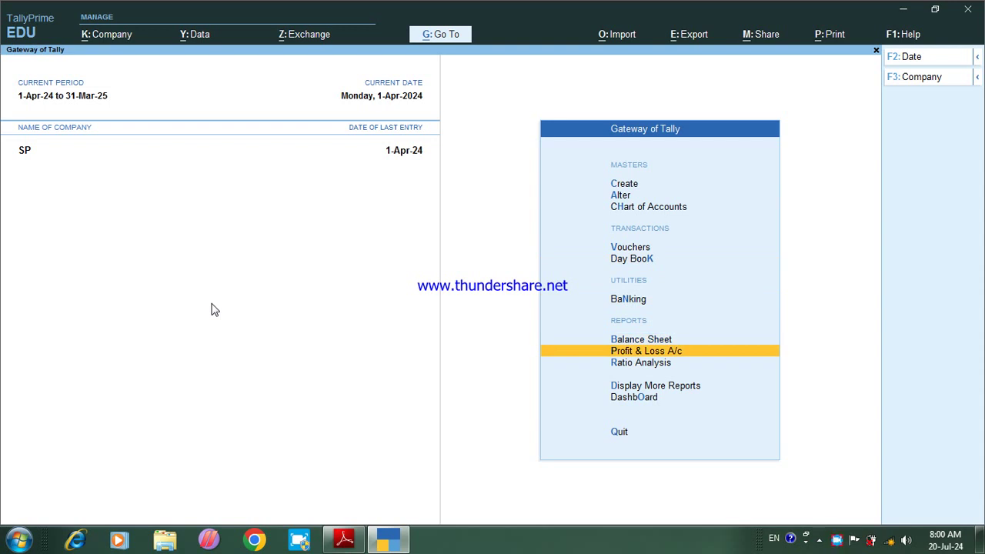
key(Return)
key(alt+F5)
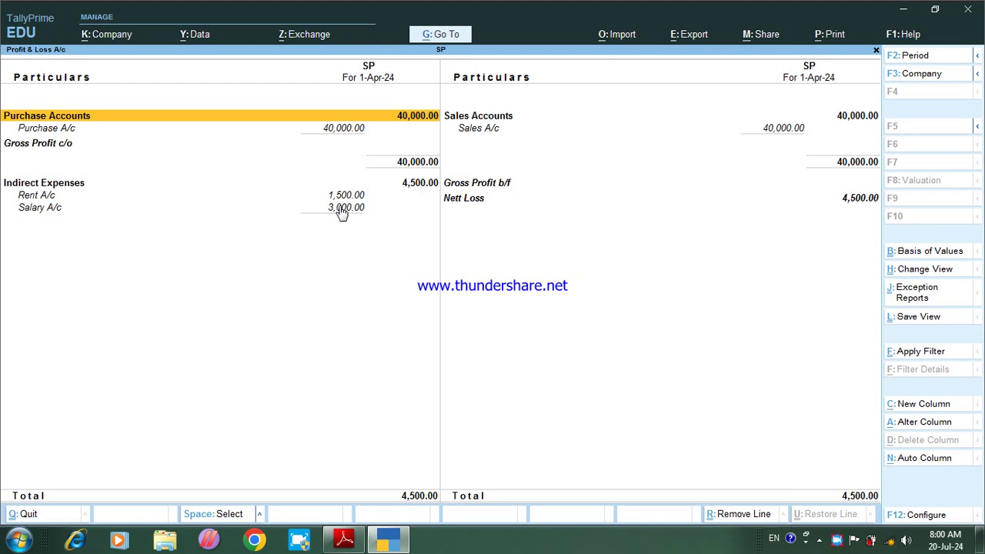
key(Escape)
key(Up)
Step: Open the detailed Balance Sheet and go through Secured Loans, Fixed Assets, Current Assets, Sundry Debtors and Cash-in-Hand
key(Return)
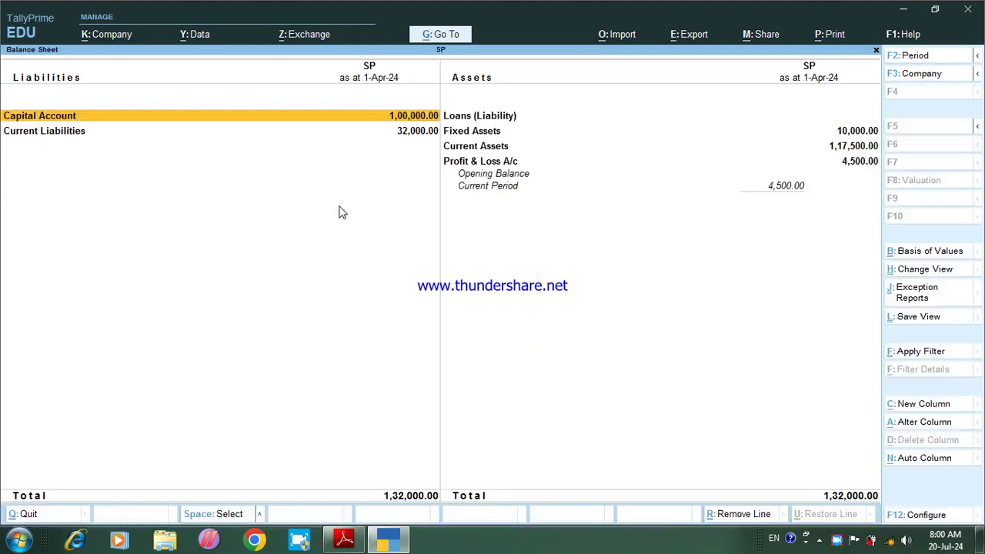
key(alt+F5)
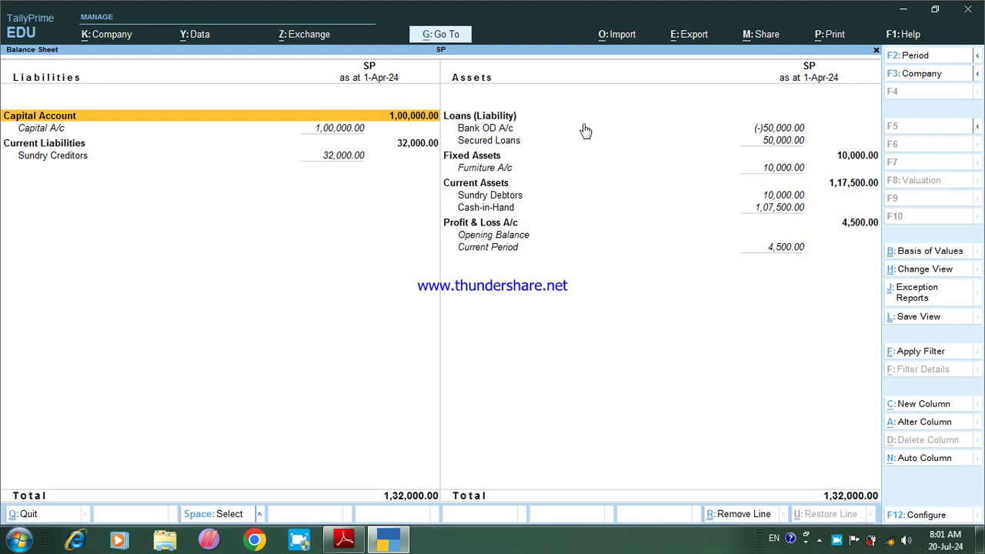
click(499, 142)
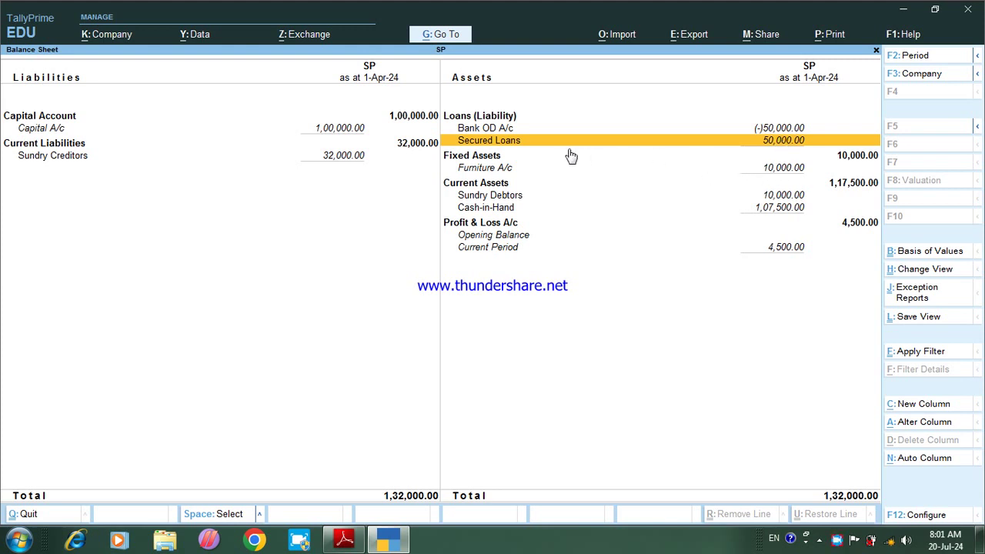
click(840, 157)
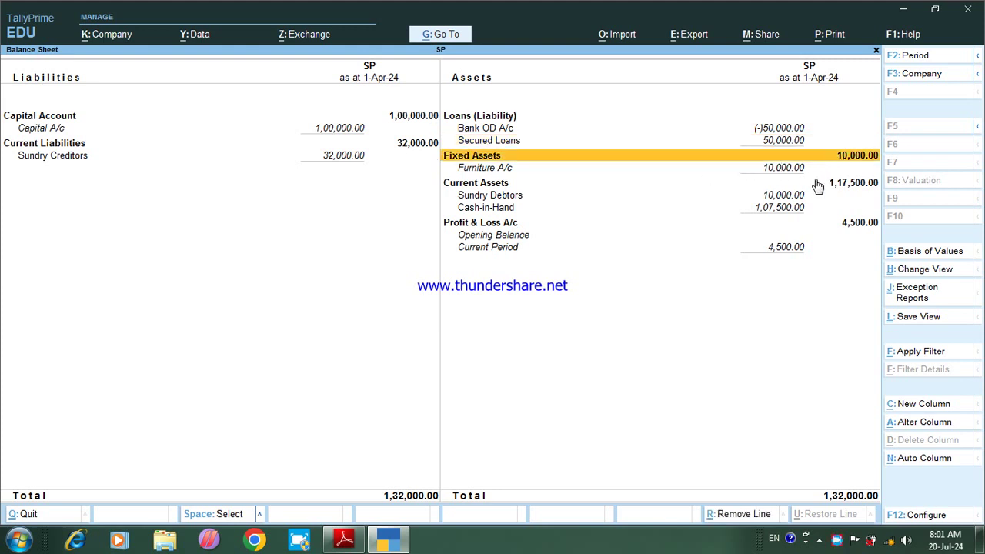
click(858, 186)
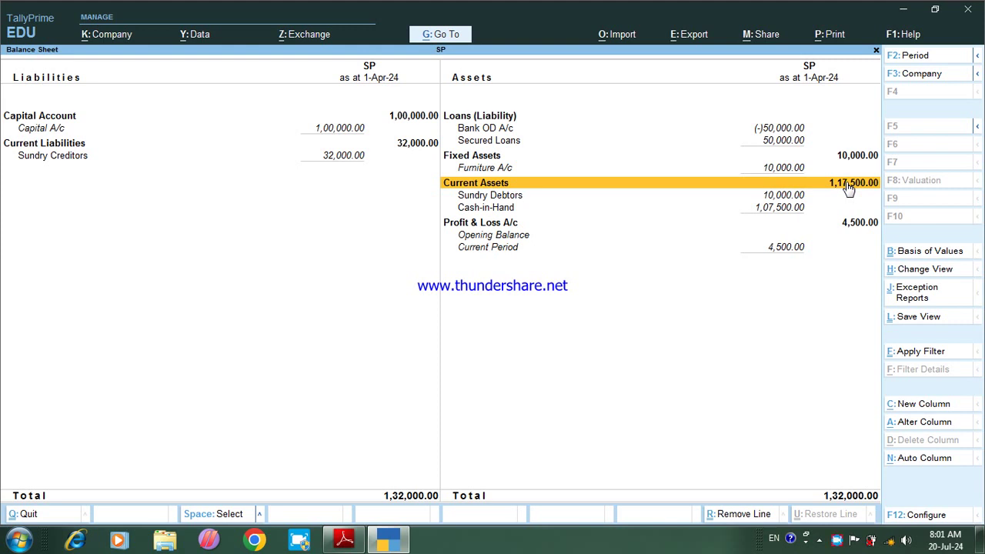
click(783, 198)
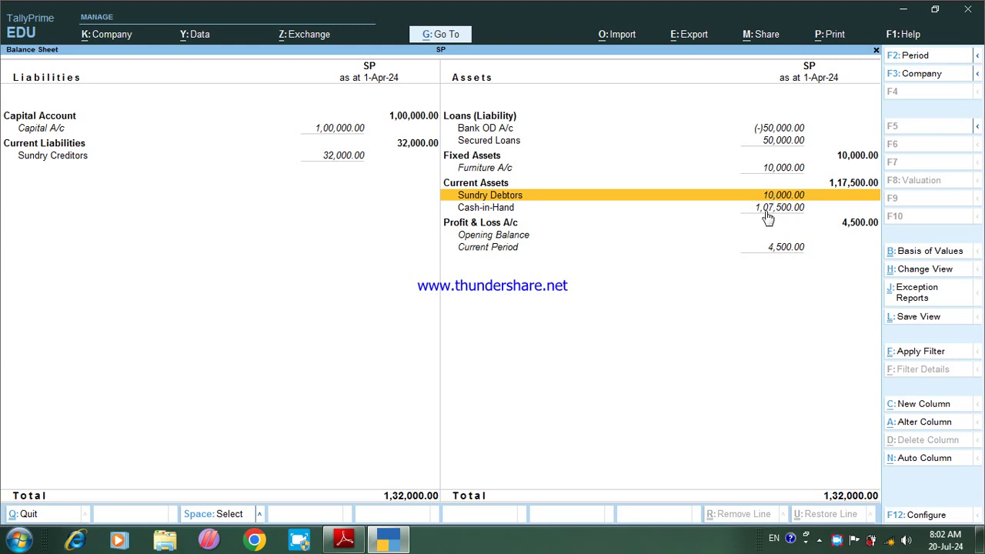
click(779, 208)
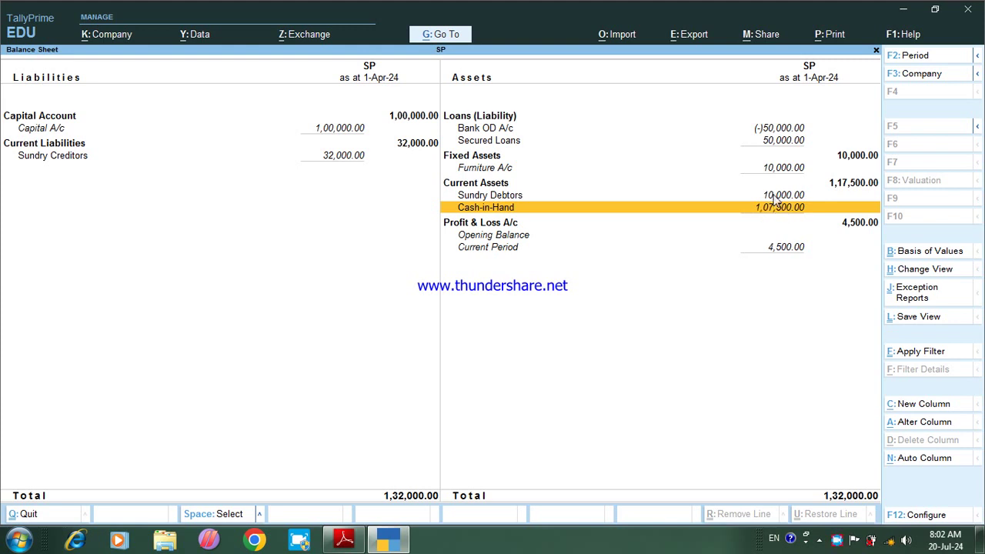
Step: Drill into the Sundry Debtors group summary and return to the Balance Sheet
click(776, 198)
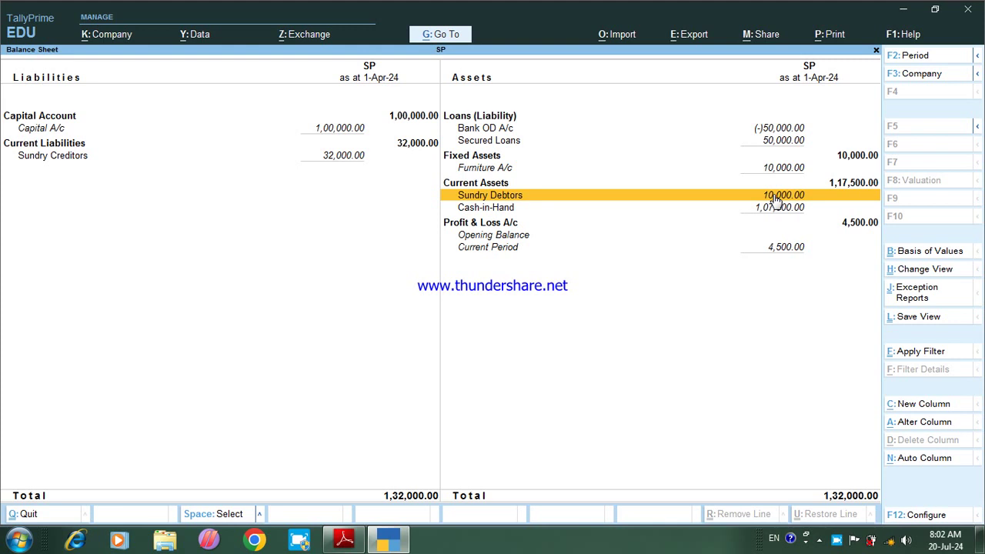
click(775, 198)
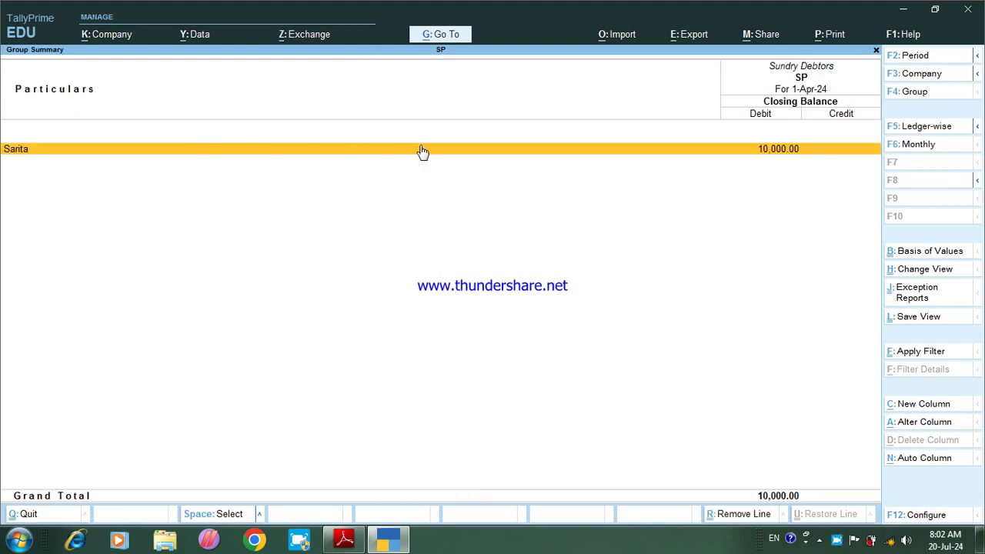
key(Escape)
key(Down)
key(Down)
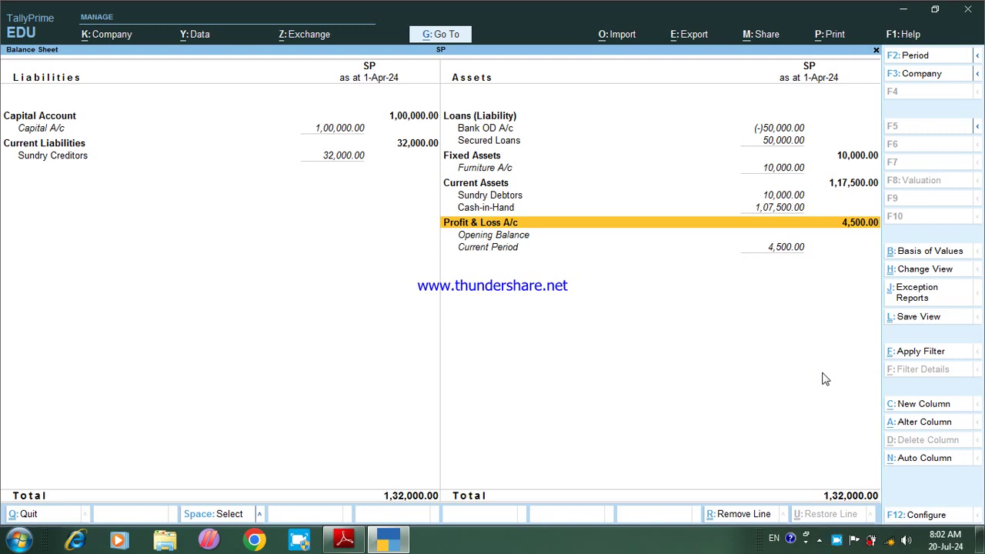
Step: Print-preview the current detailed Balance Sheet at full width, then close the preview and the report
key(alt+p)
key(Return)
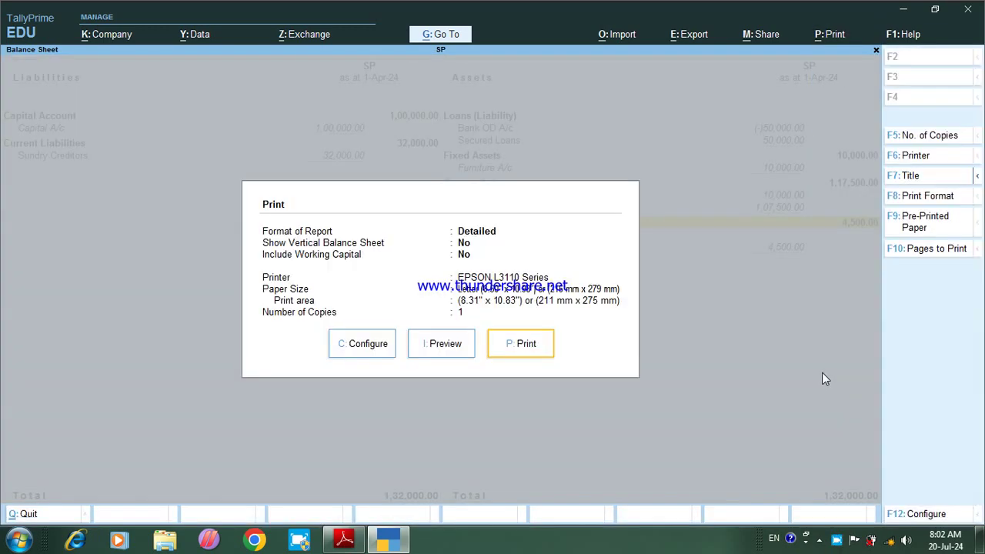
key(i)
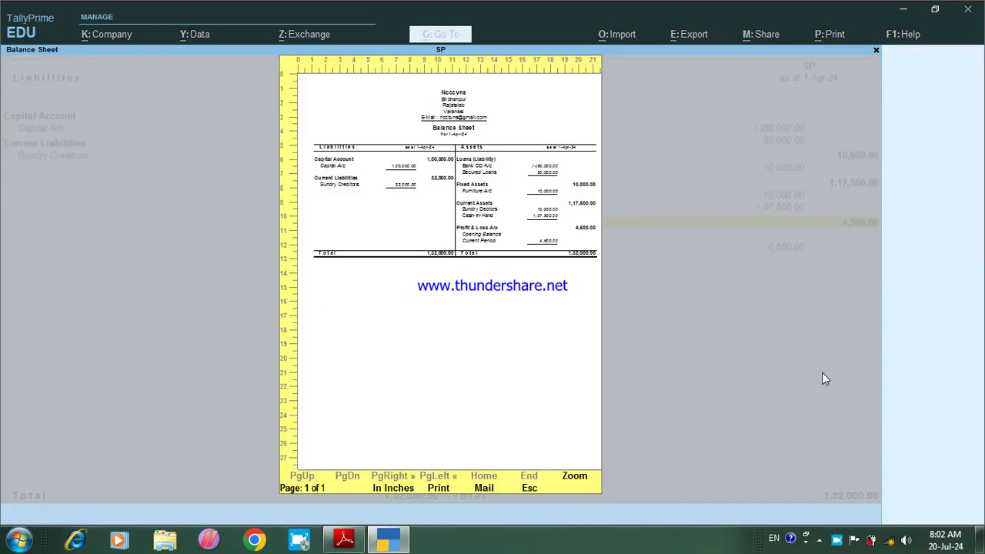
key(alt+z)
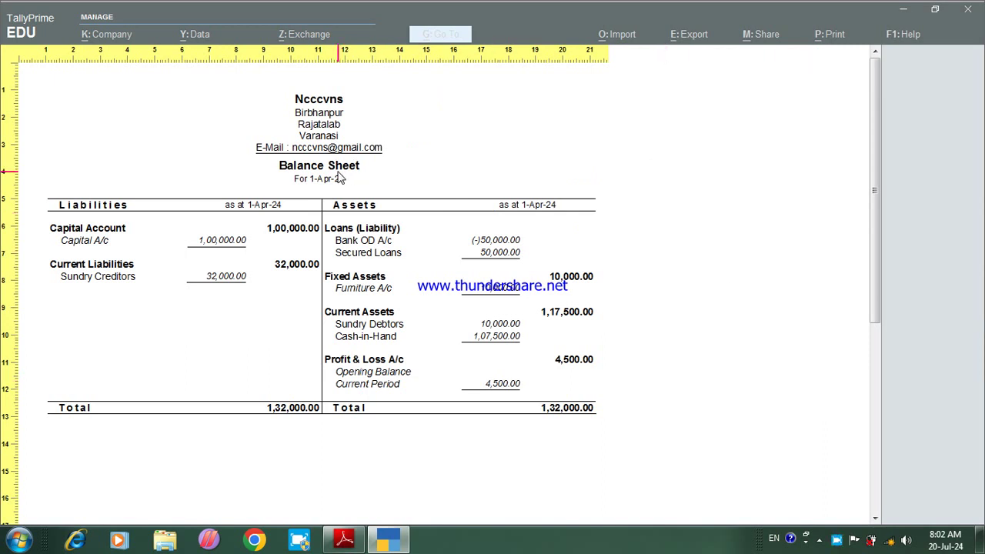
key(Escape)
key(Escape)
key(Escape)
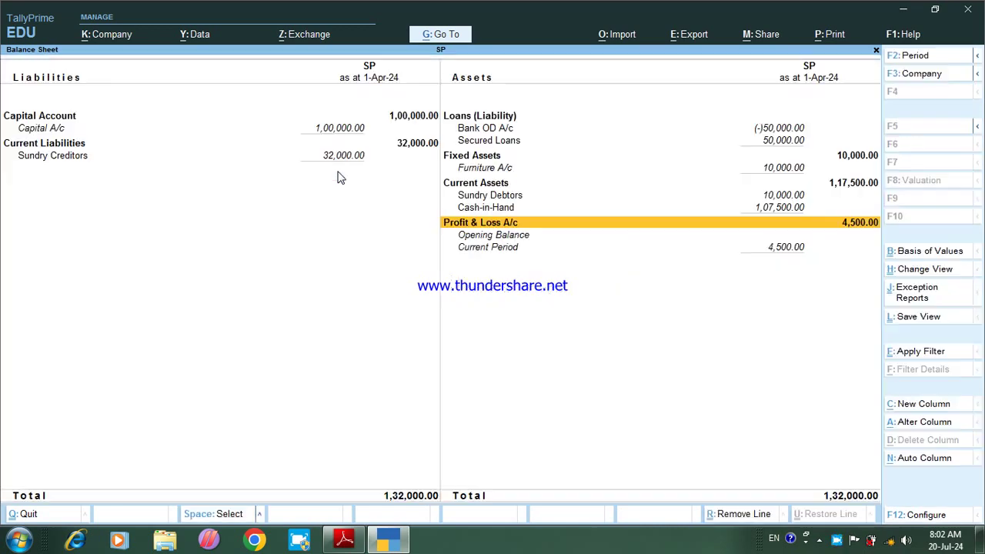
key(Escape)
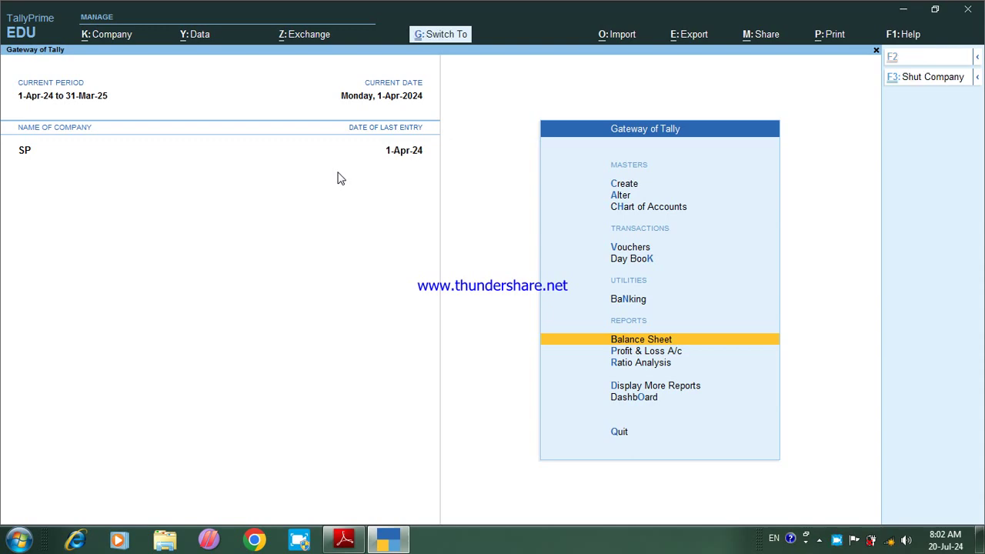
Step: Exit Tally, minimize the NCERT PDF, refresh the desktop, and relaunch TallyPrime from its shortcut
key(alt+Tab)
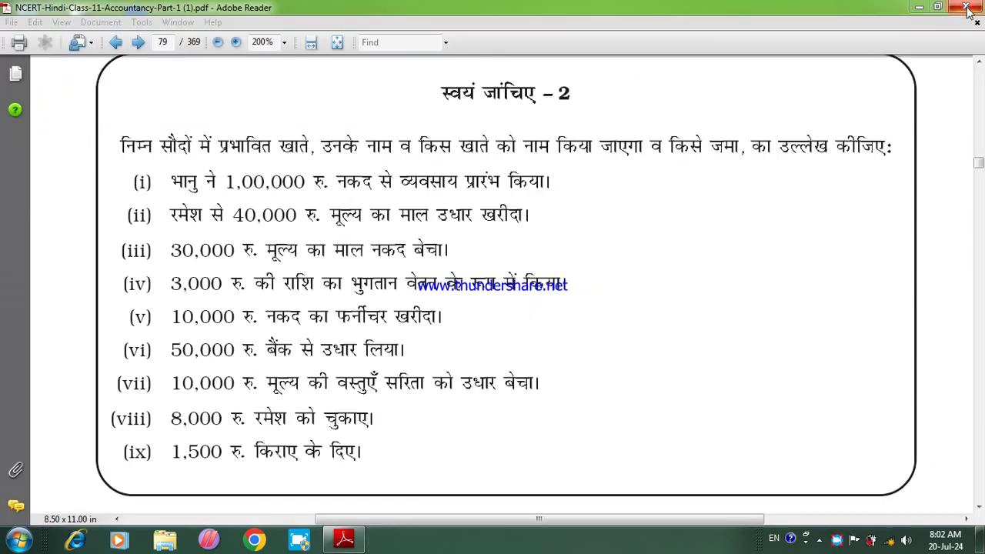
click(919, 7)
right_click(667, 78)
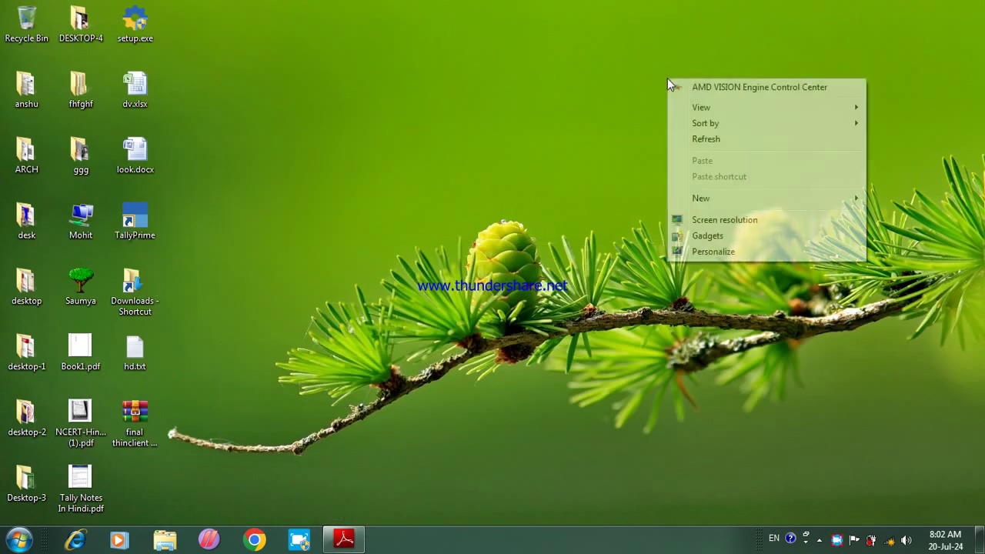
click(686, 141)
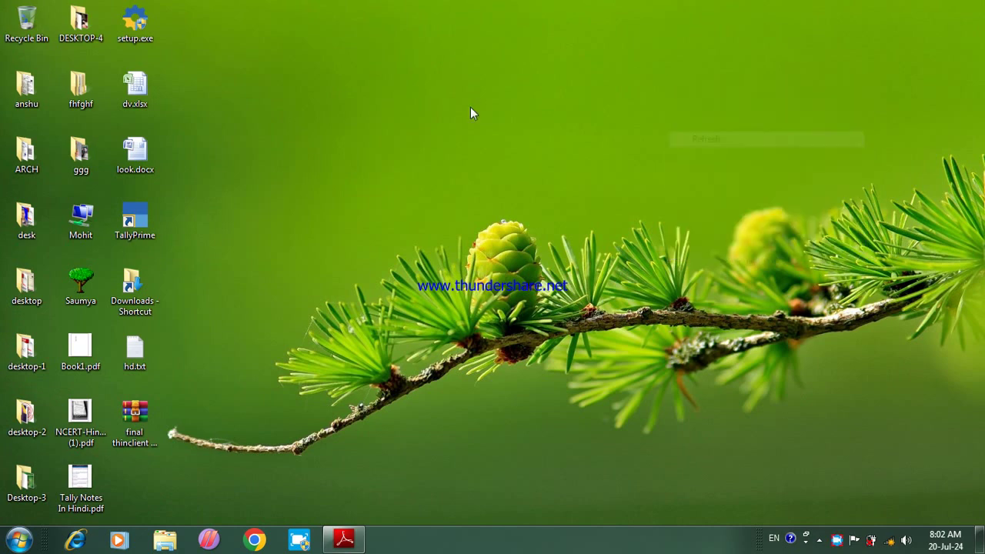
double_click(142, 224)
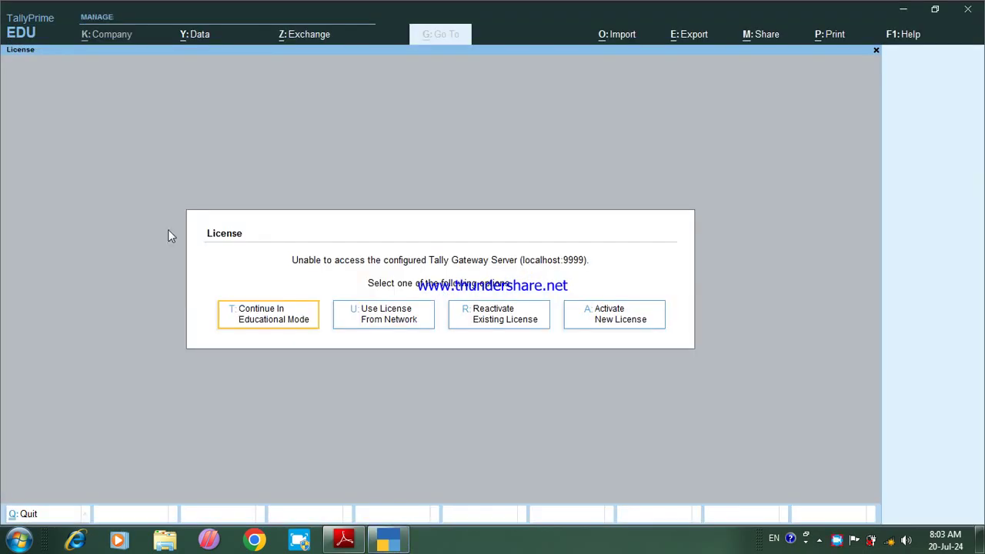
click(271, 327)
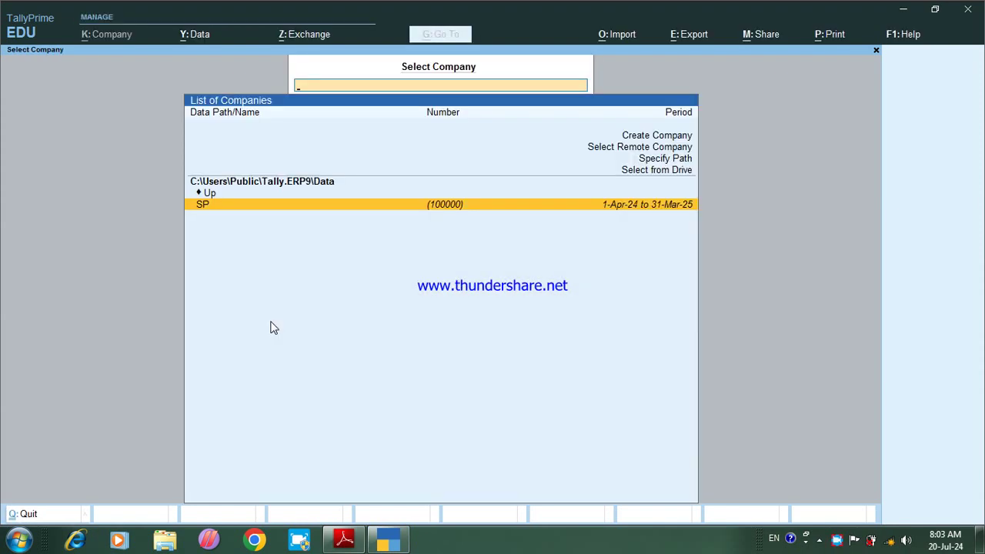
click(395, 213)
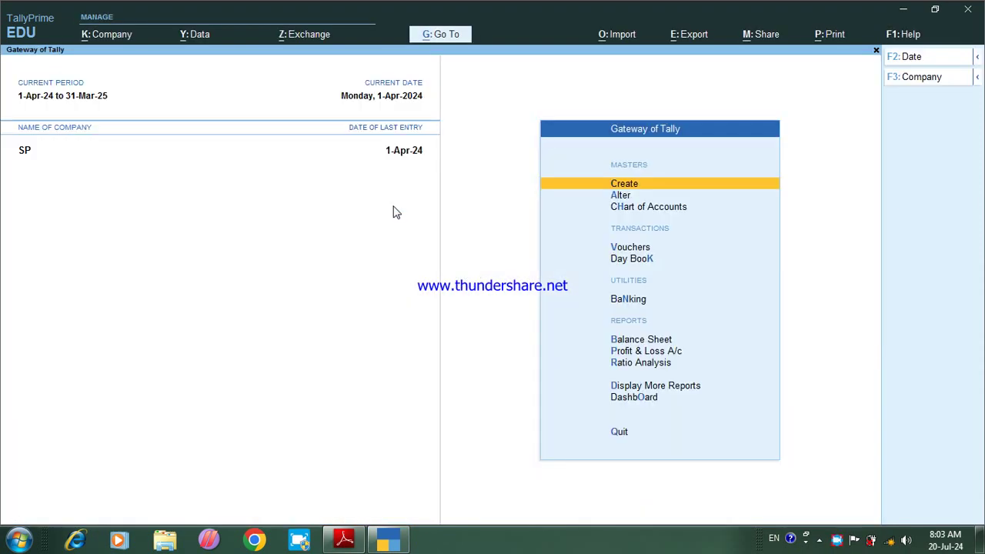
click(930, 78)
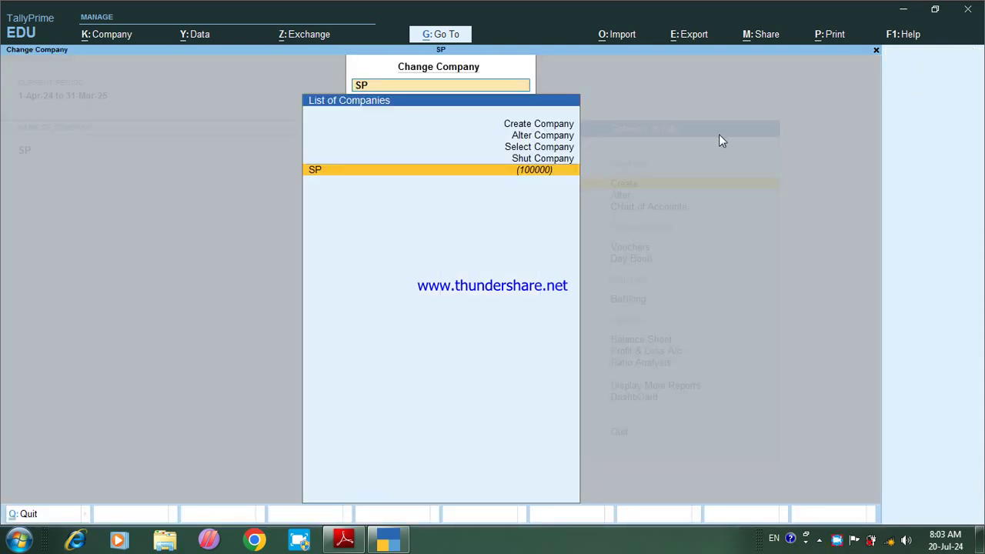
key(Up)
key(Up)
key(Up)
key(Up)
key(Down)
key(Return)
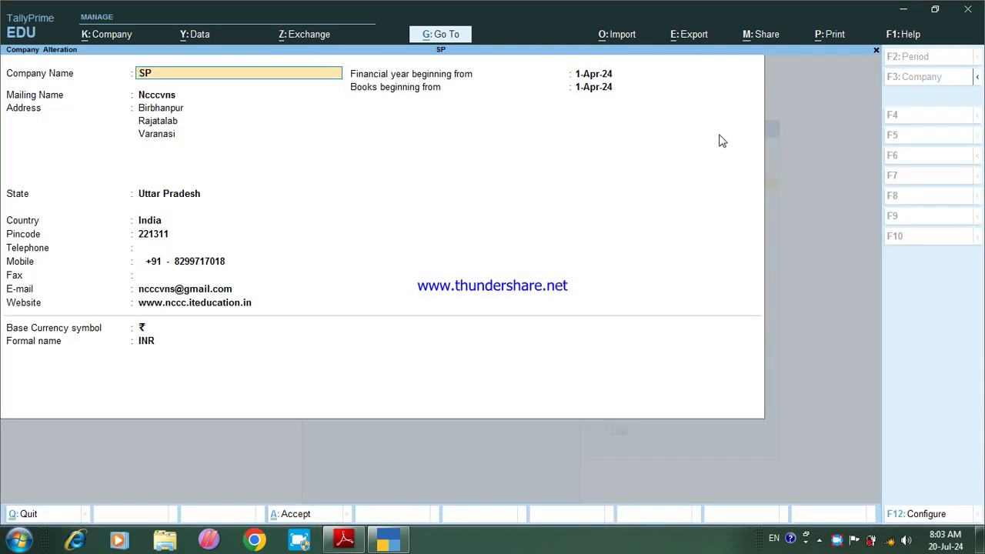
key(alt+d)
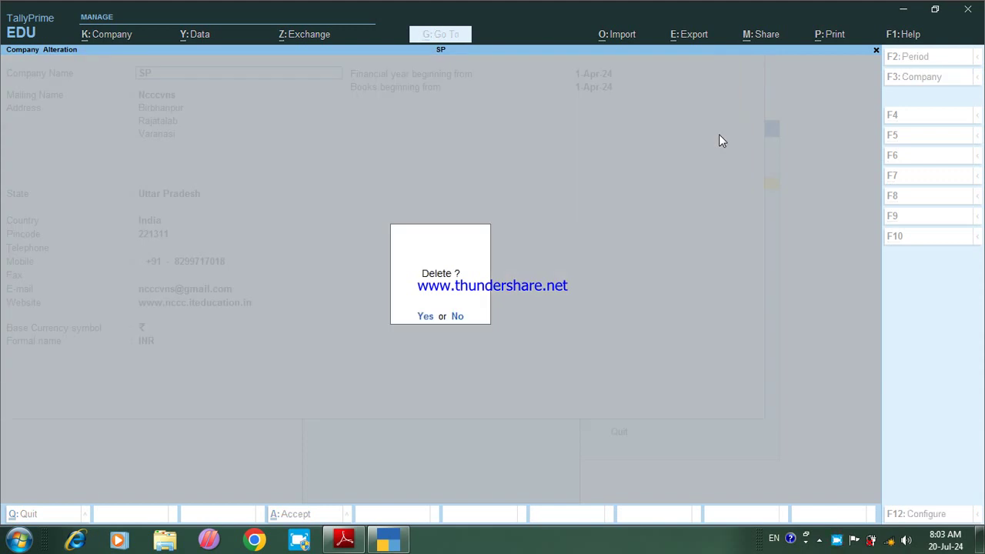
key(n)
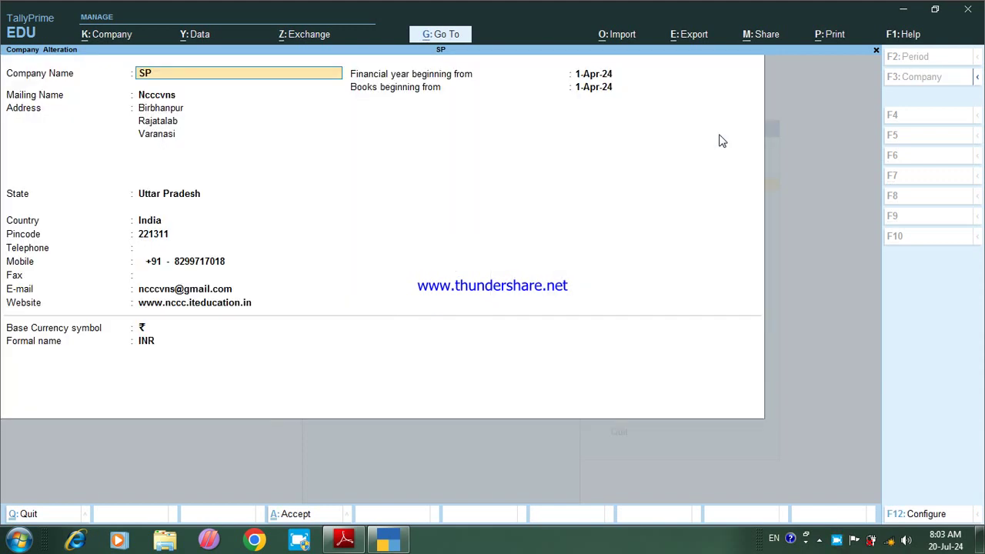
key(Escape)
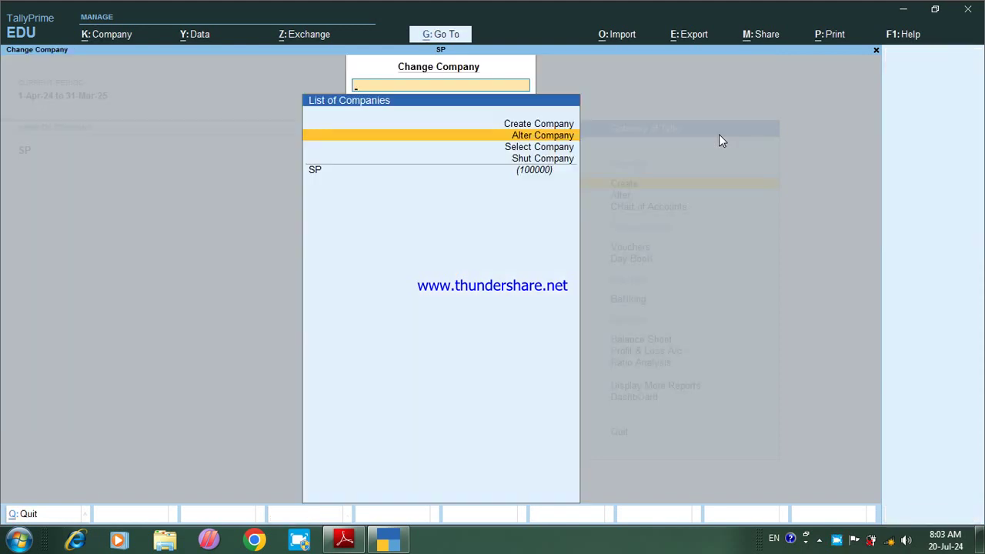
key(Escape)
key(Down)
key(Down)
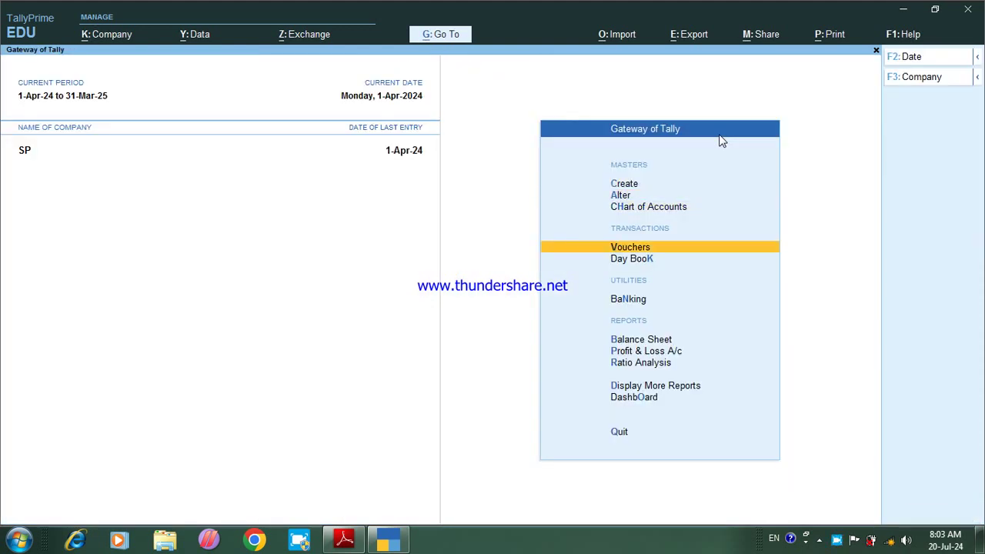
Step: Browse back through the saved vouchers from Payment No. 4 to Receipt No. 1, then forward to Sales No. 1
key(Return)
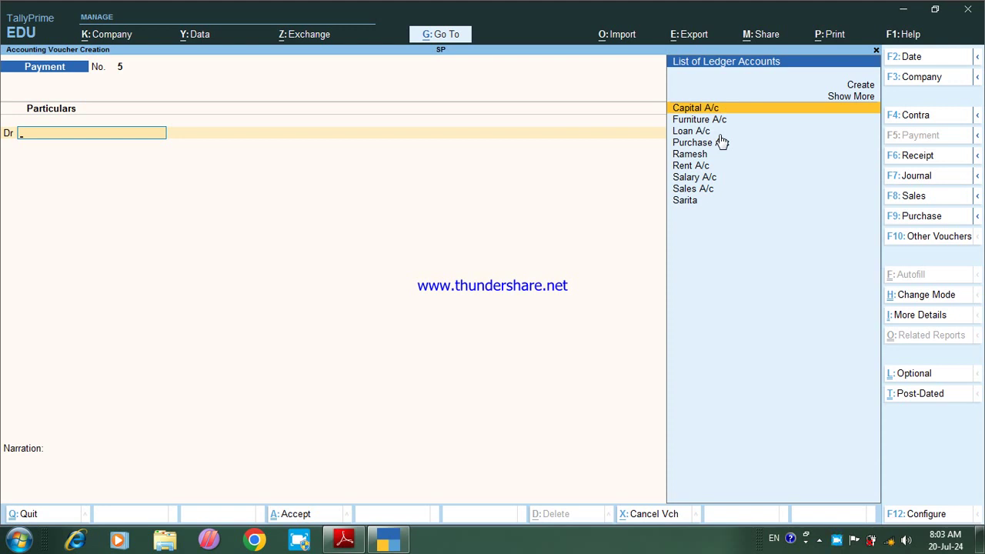
key(Page_Up)
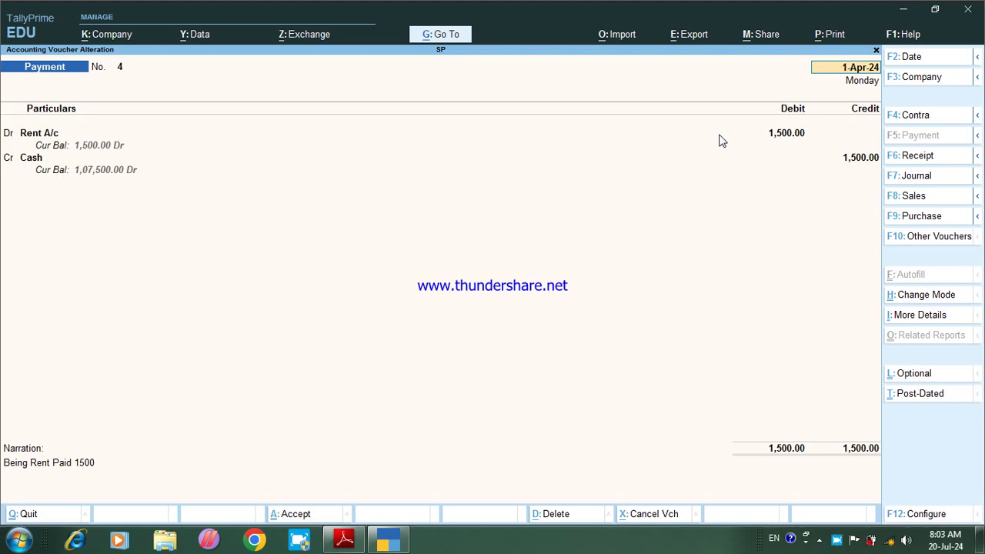
key(Page_Up)
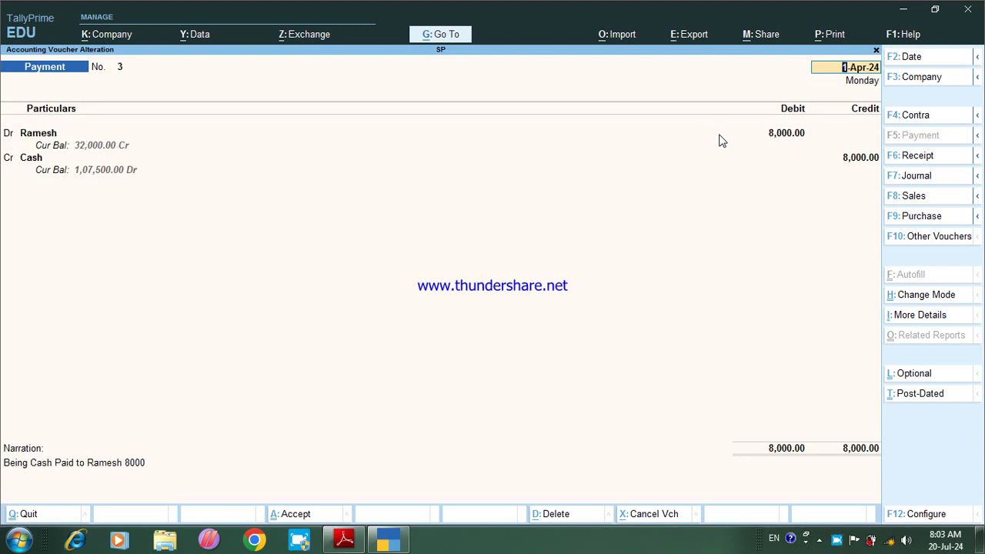
key(Page_Up)
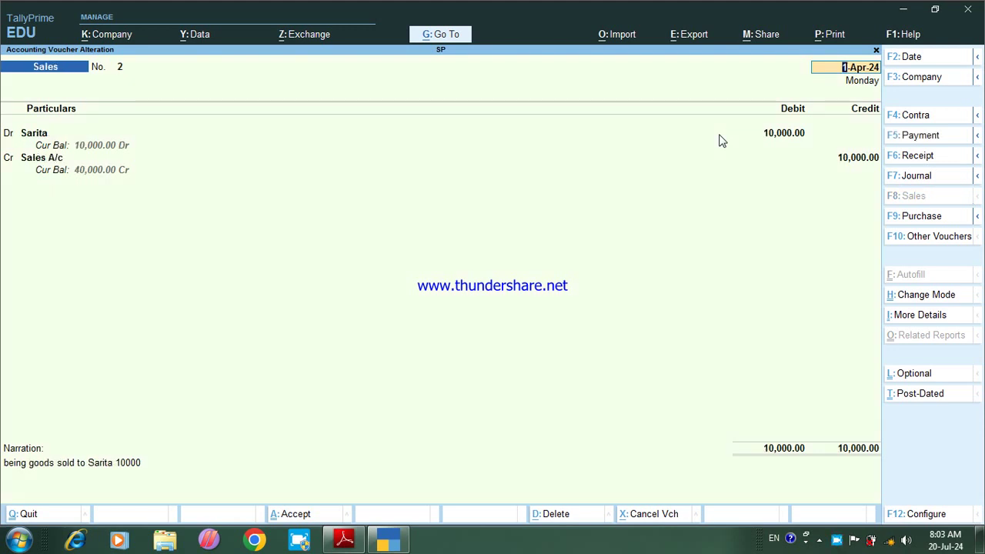
key(Page_Up)
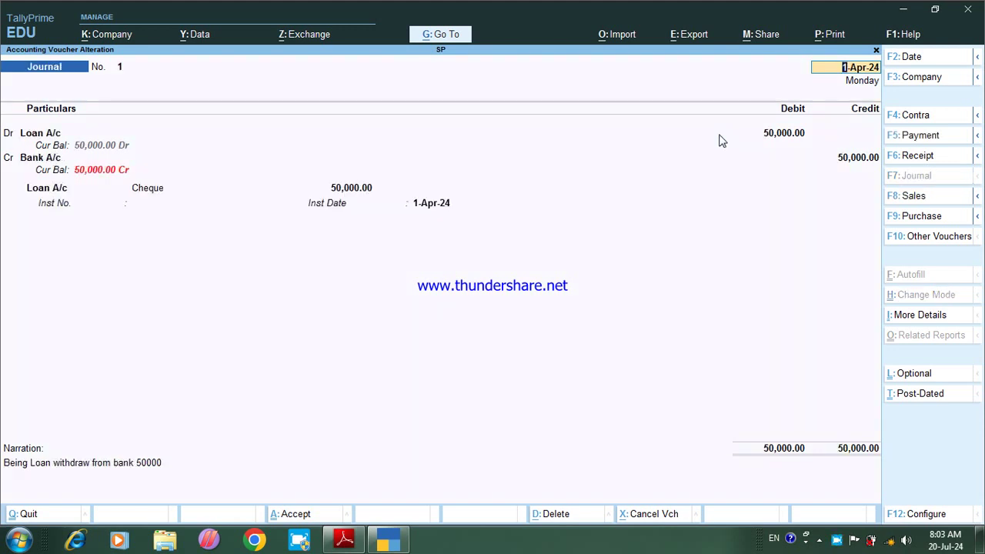
key(Page_Up)
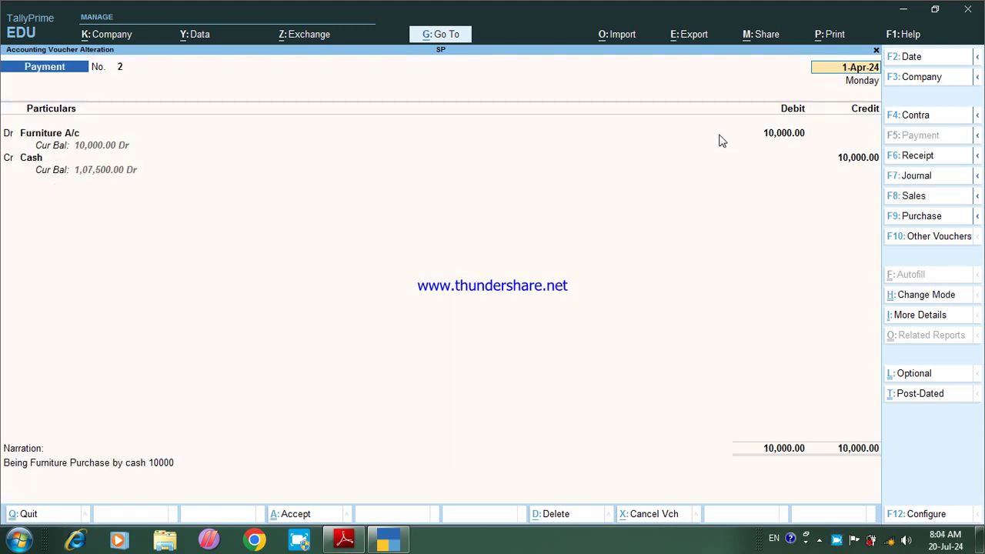
key(Page_Up)
key(Page_Up)
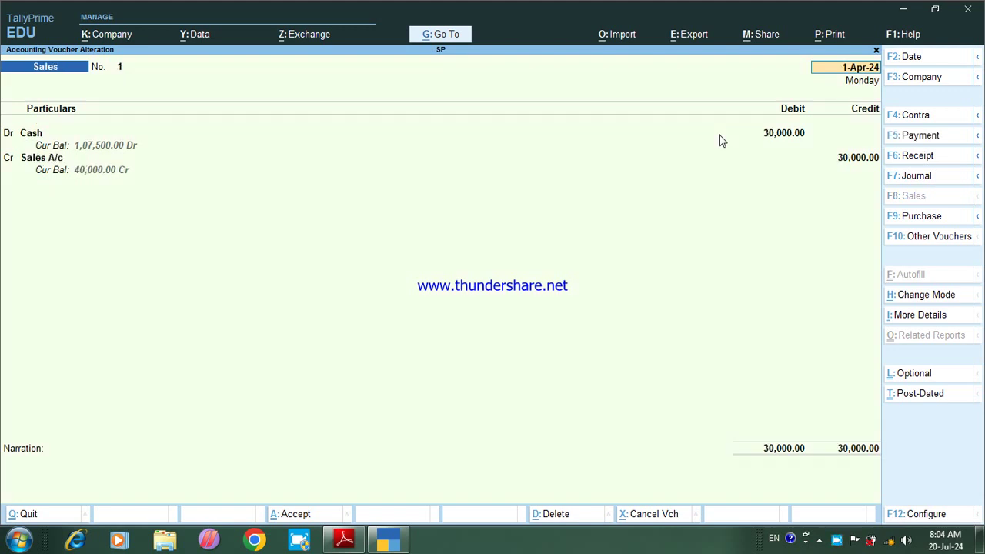
key(Page_Up)
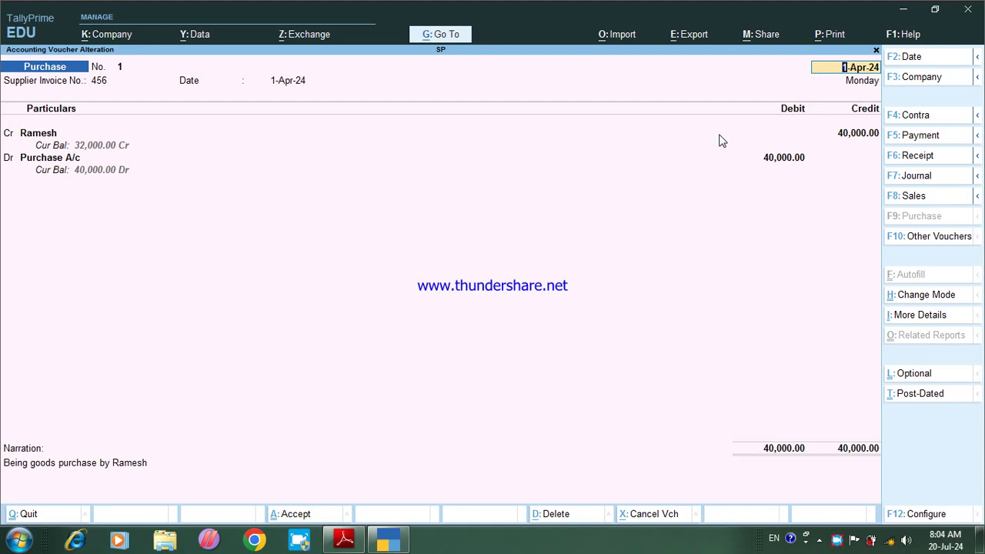
key(Page_Up)
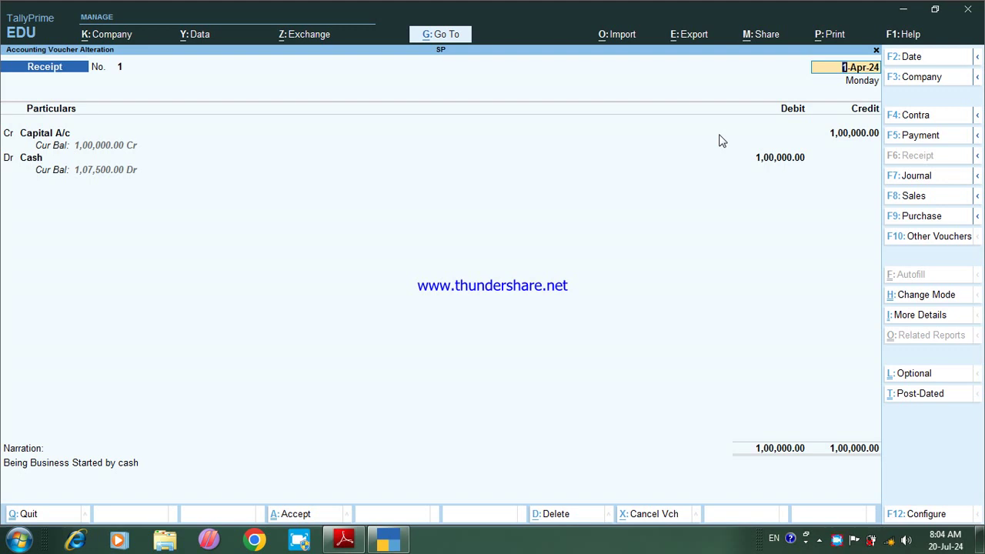
key(Page_Down)
key(Page_Down)
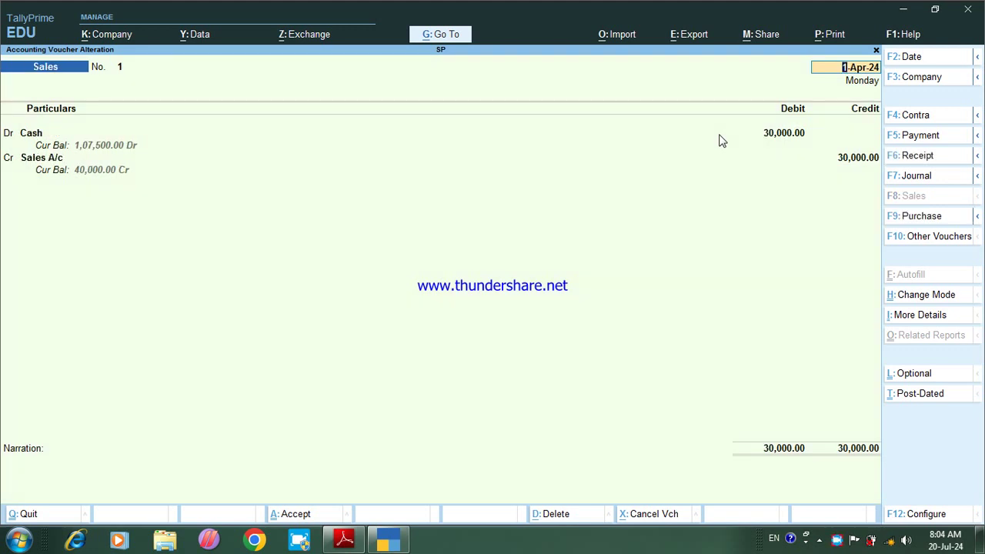
Step: Step through Sales No. 1 (Cash debited, Sales A/c credited 30,000) unchanged to its save prompt
key(Return)
key(Return)
key(Return)
key(Return)
key(Return)
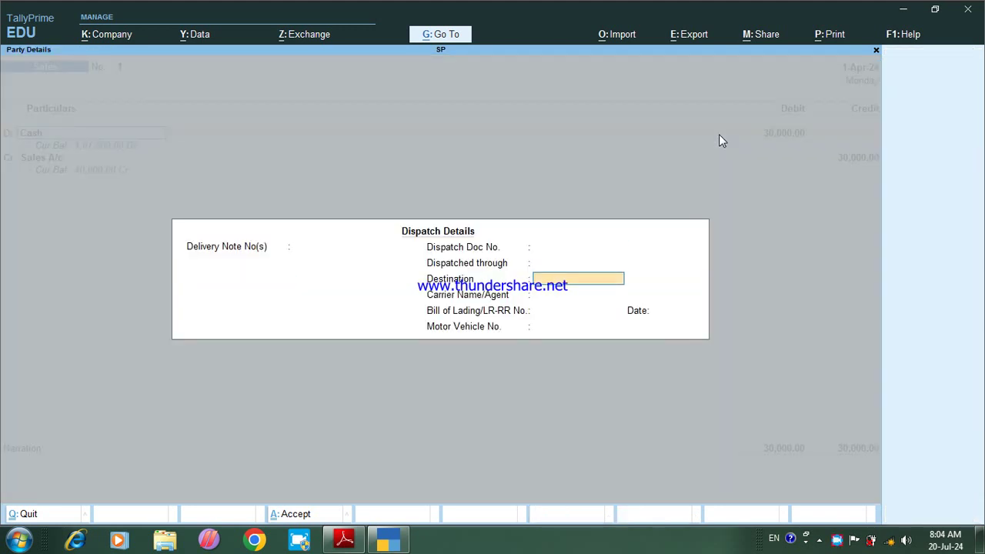
key(Return)
key(Return)
key(Return)
key(Return)
key(Return)
key(Return)
key(Return)
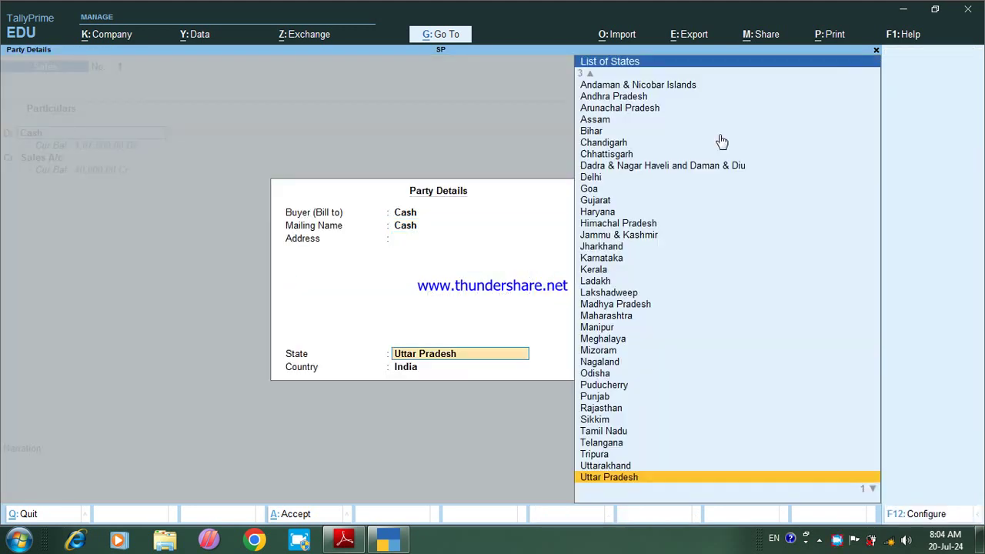
key(Return)
key(Return)
key(Return)
key(Return)
key(Return)
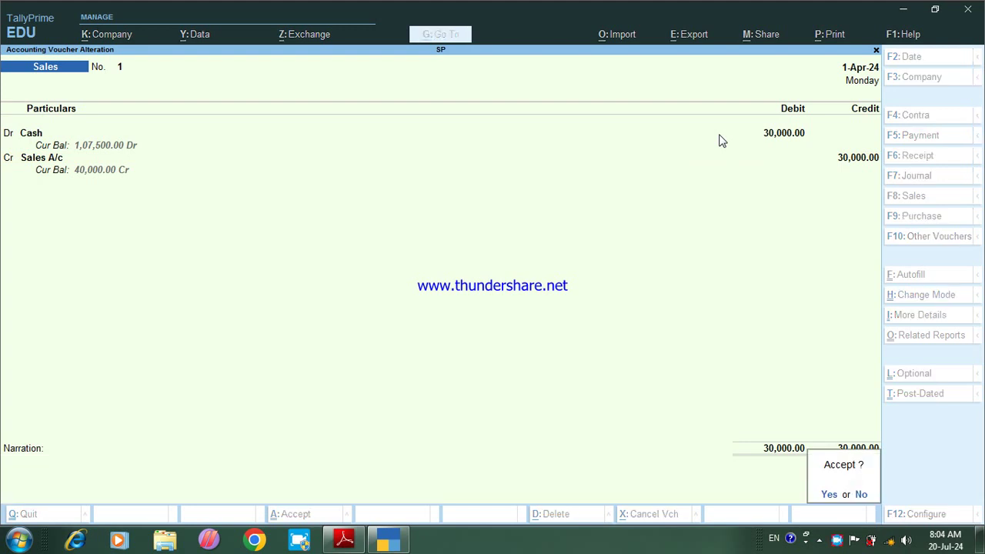
key(Return)
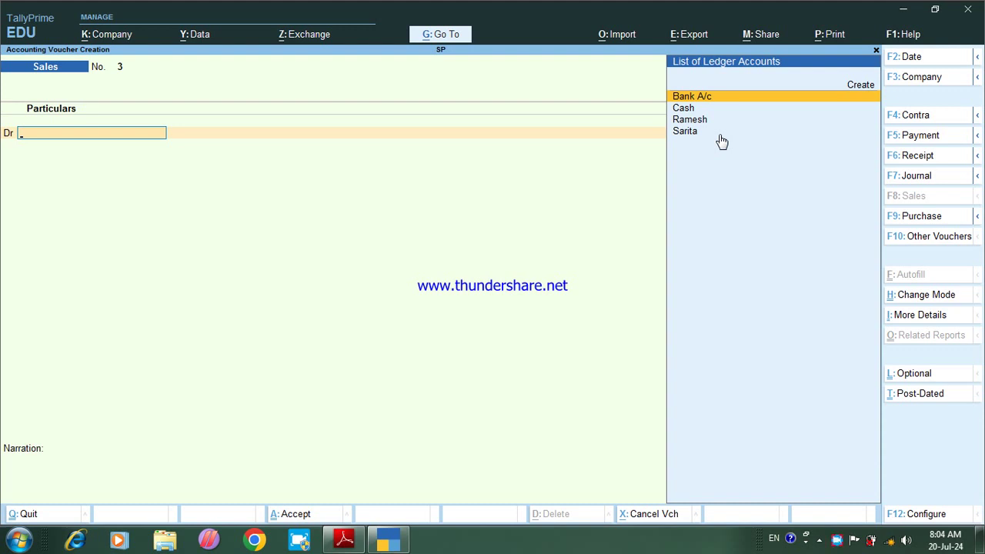
Step: Go back to Journal No. 1 and start editing its Loan A/c debit line
key(Page_Up)
key(Page_Up)
key(Page_Up)
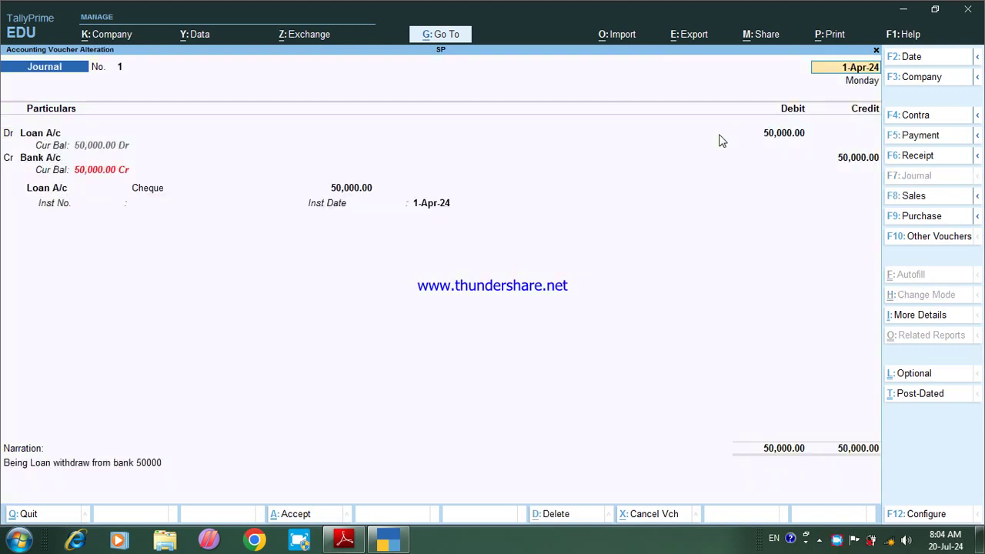
key(Page_Up)
key(Page_Down)
key(Return)
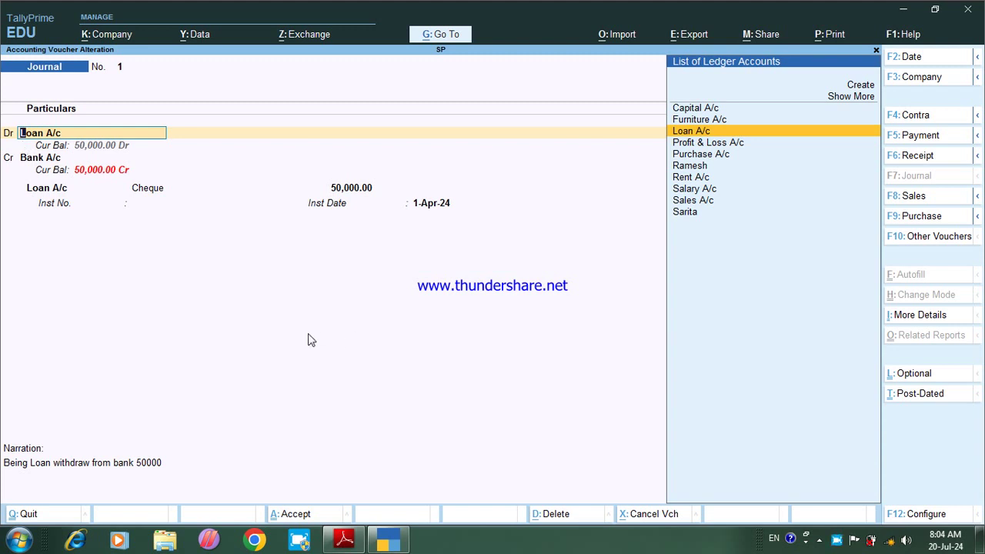
Step: Re-accept the Loan A/c ledger under Secured Loans, save Journal No. 1, and return to Gateway of Tally
key(ctrl+Return)
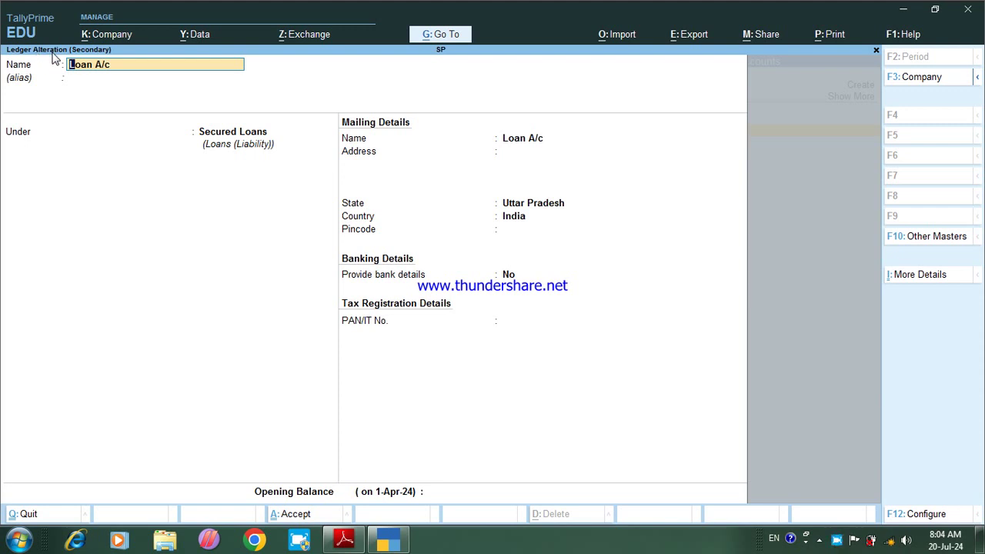
key(Return)
key(Return)
key(Return)
key(Return)
key(Return)
key(Return)
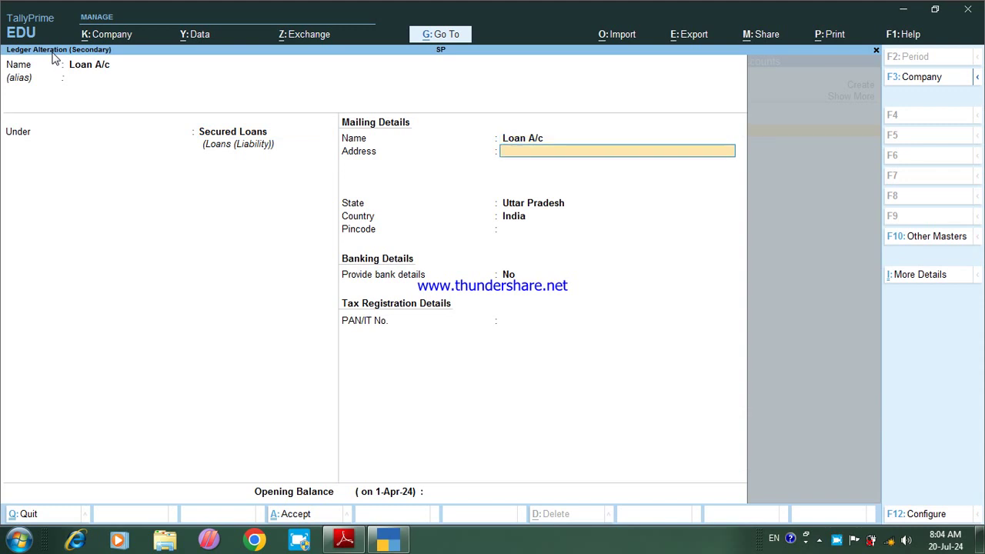
key(Return)
key(Return)
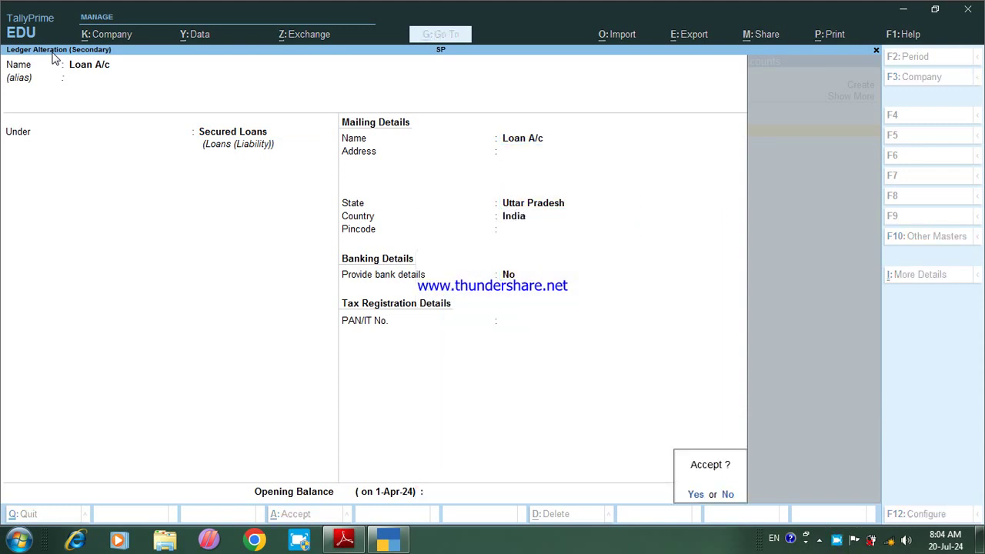
key(y)
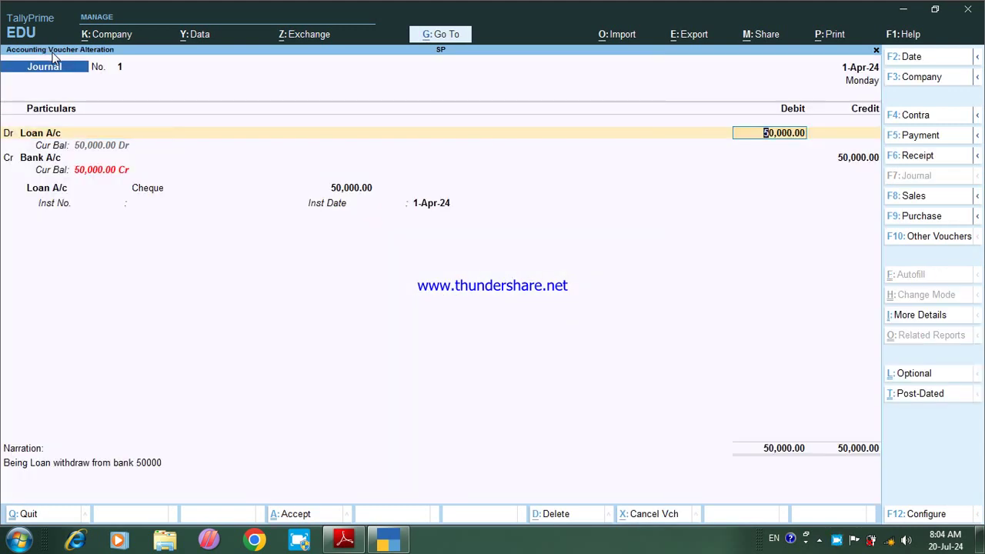
key(ctrl)
key(ctrl+a)
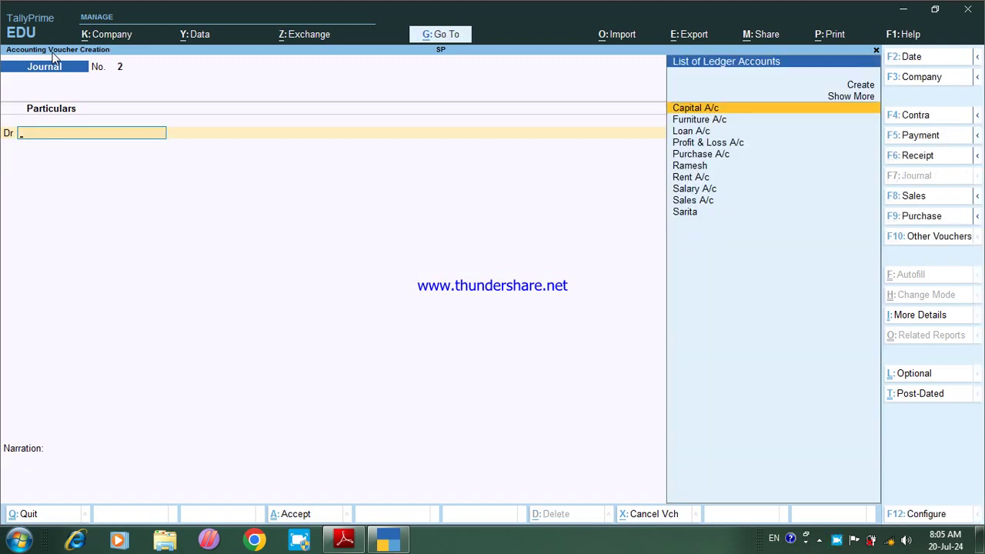
key(Escape)
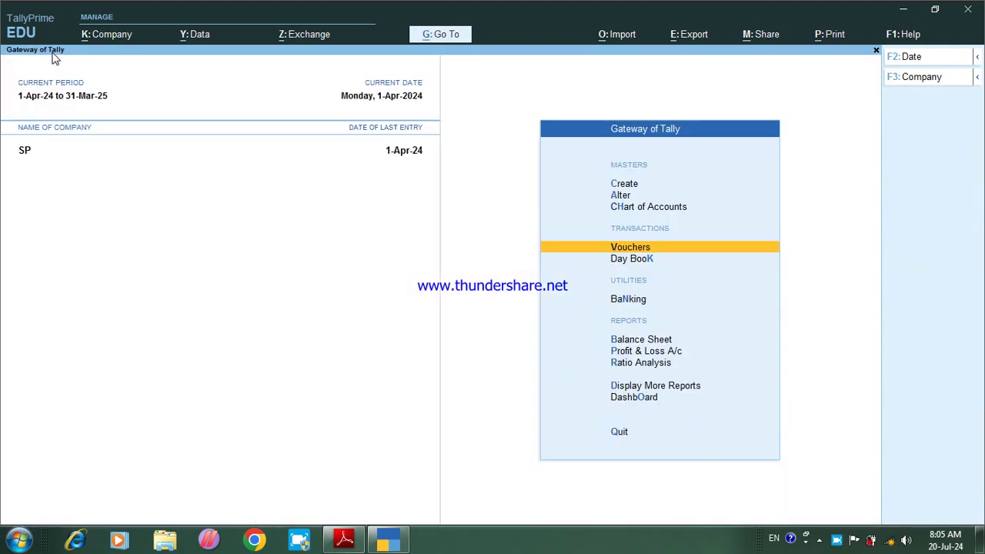